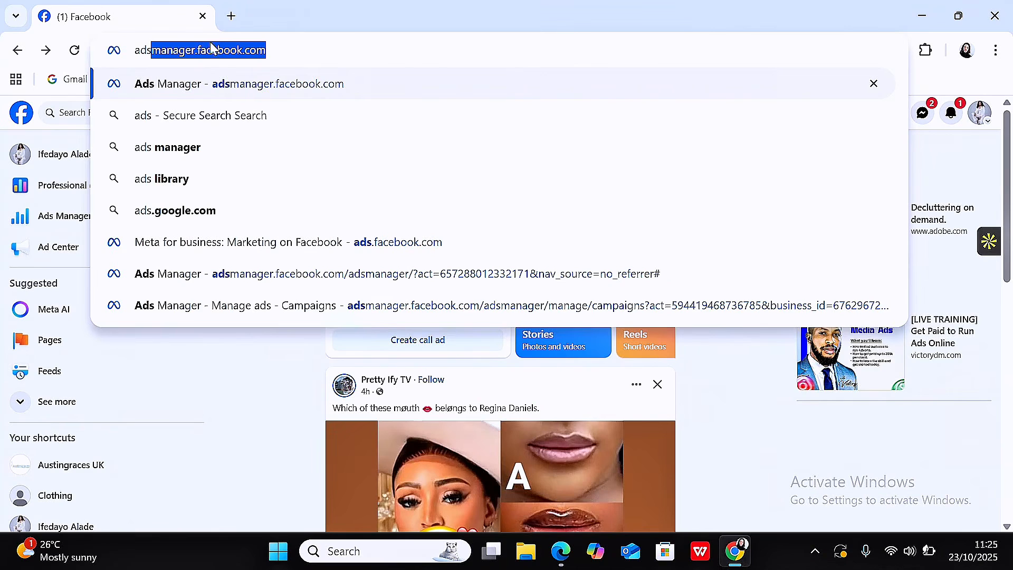
Step: Open adsmanager.facebook.com and switch to the Instasalescoah prepaid ad account
{"action": "left_click", "coordinate": [272, 58]}
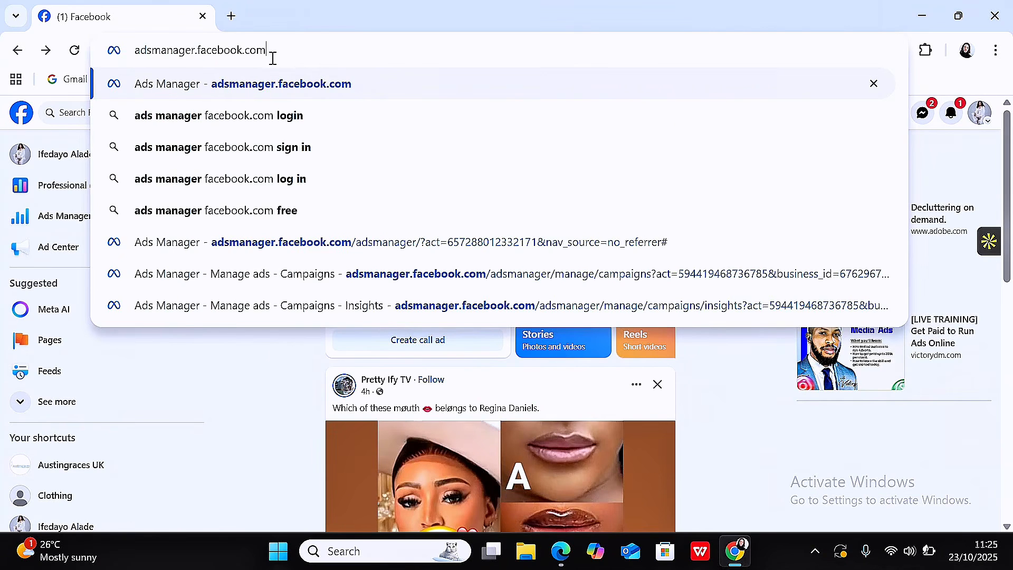
{"action": "key", "text": "Return"}
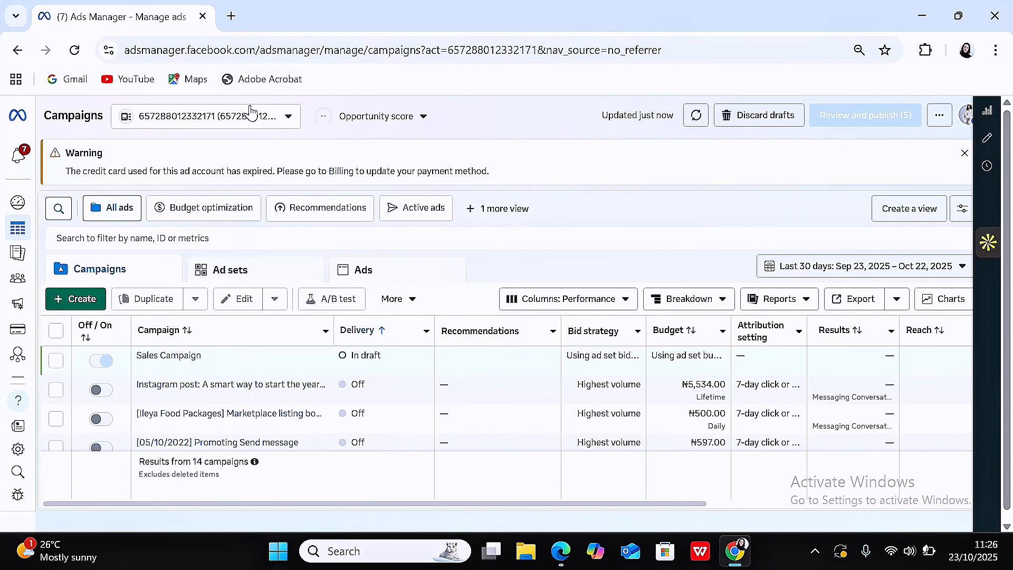
{"action": "left_click", "coordinate": [287, 121]}
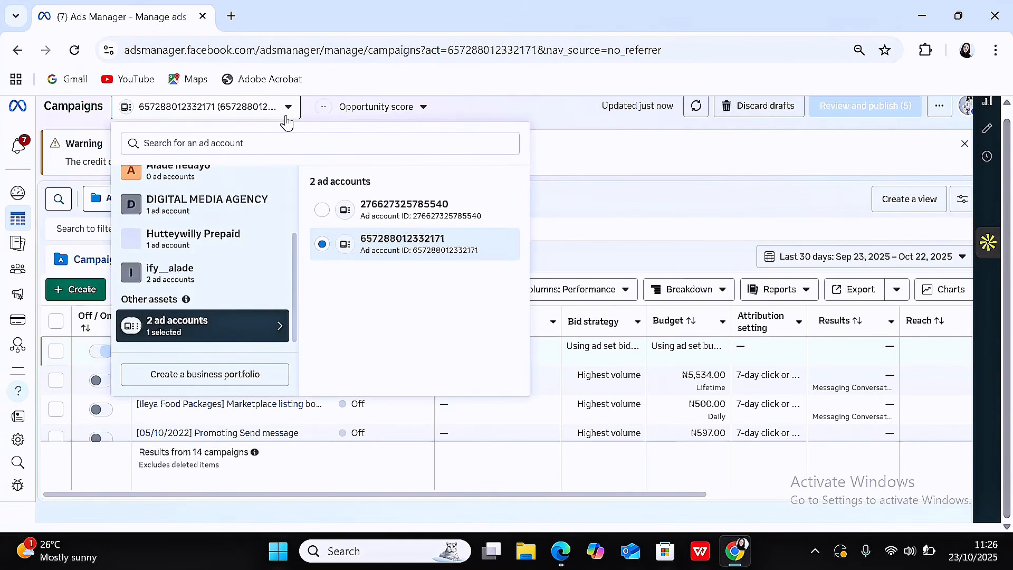
{"action": "left_click", "coordinate": [219, 276]}
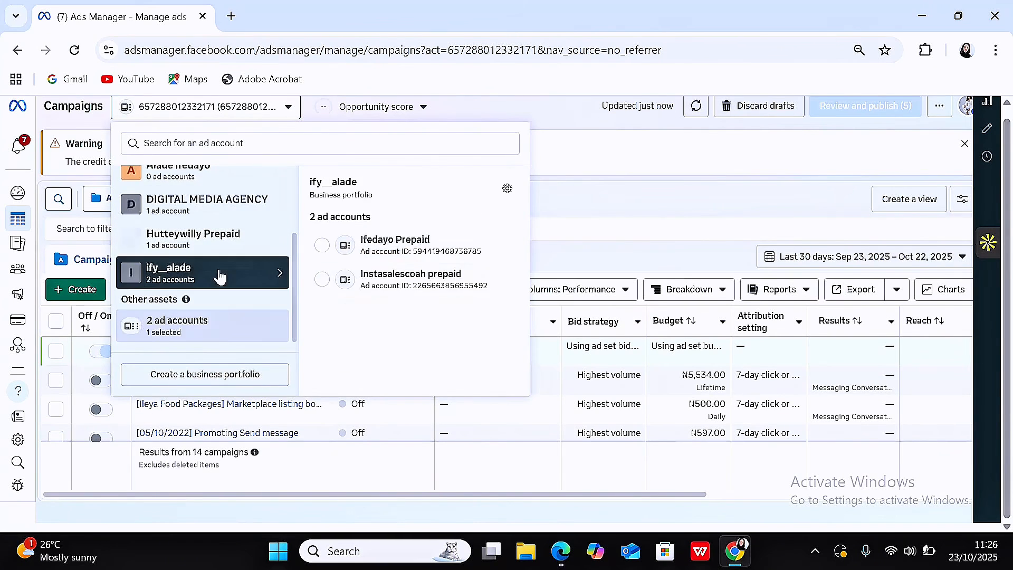
{"action": "left_click", "coordinate": [389, 286]}
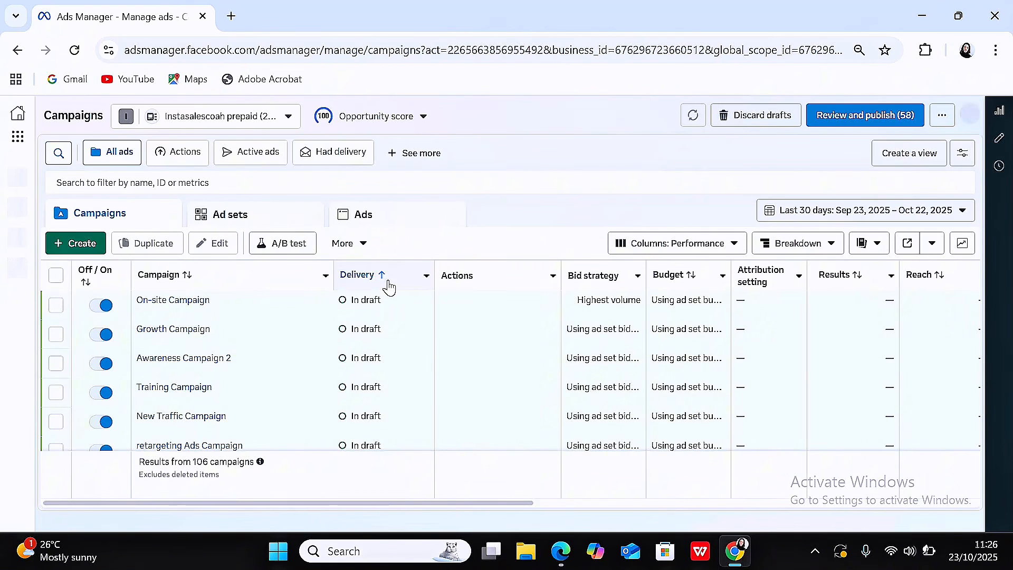
Step: Create a new Auction campaign with the Engagement objective and the manual campaign setup
{"action": "left_click", "coordinate": [86, 248]}
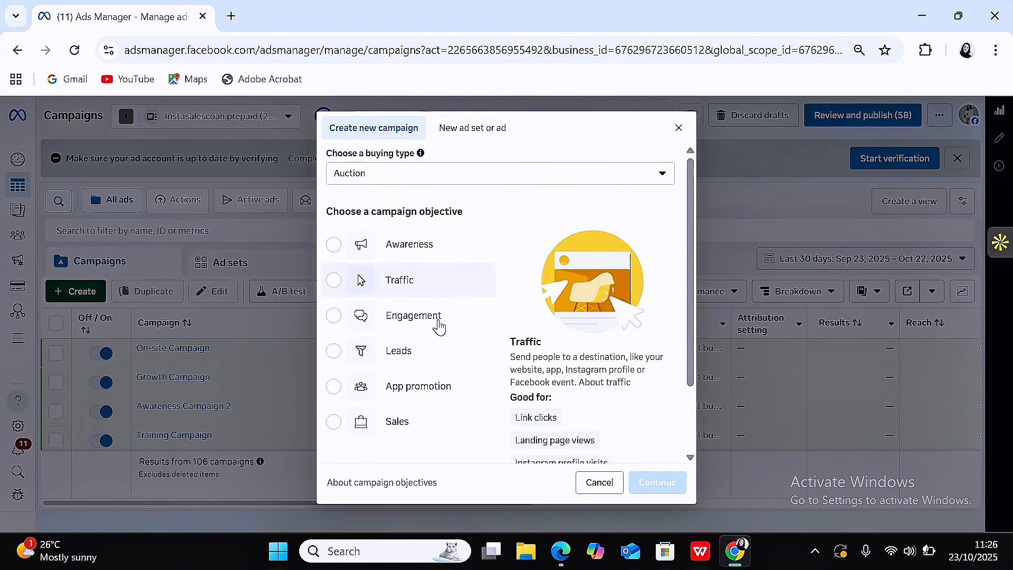
{"action": "left_click", "coordinate": [485, 327]}
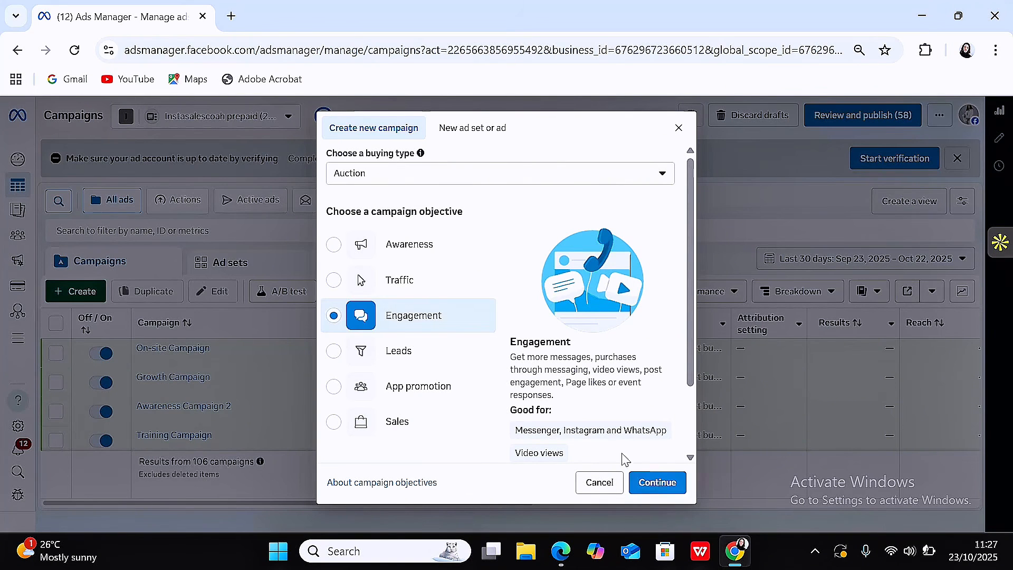
{"action": "left_click", "coordinate": [658, 482]}
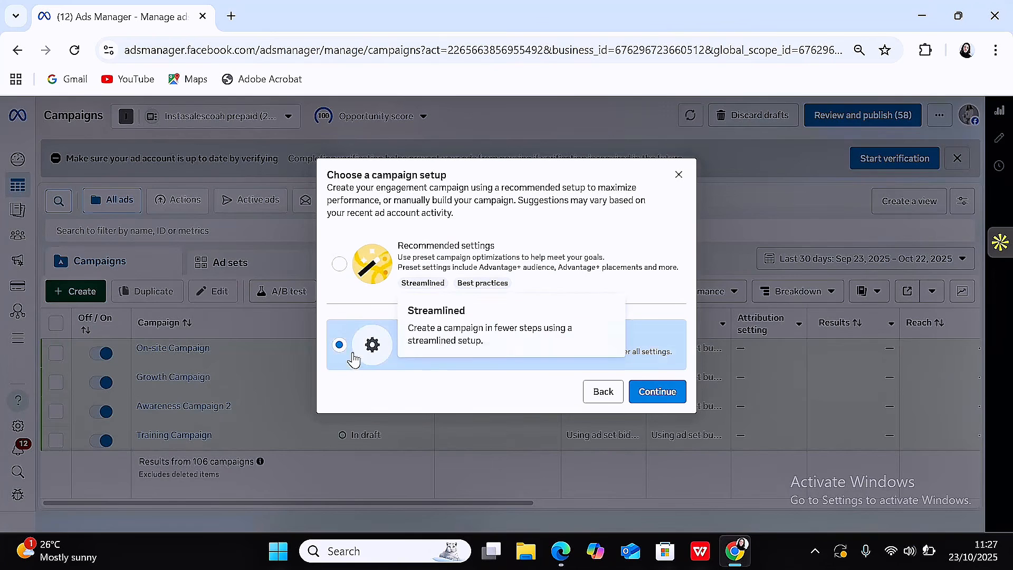
{"action": "left_click", "coordinate": [664, 393]}
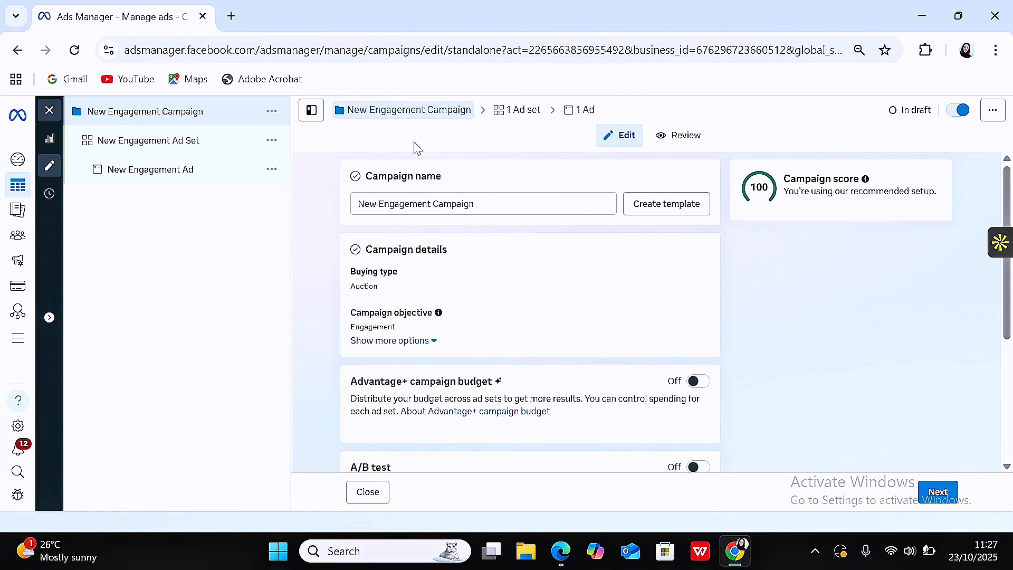
Step: Rename the new engagement campaign as Sales Campaign
{"action": "left_click", "coordinate": [533, 111]}
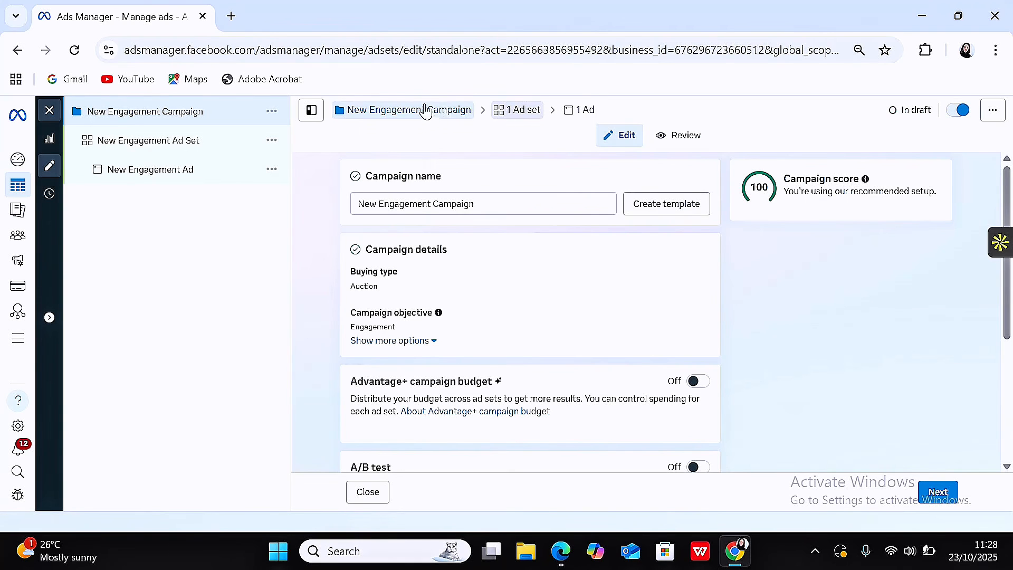
{"action": "left_click", "coordinate": [450, 111]}
{"action": "left_click_drag", "start_coordinate": [450, 111], "coordinate": [348, 211]}
{"action": "left_click", "coordinate": [430, 203]}
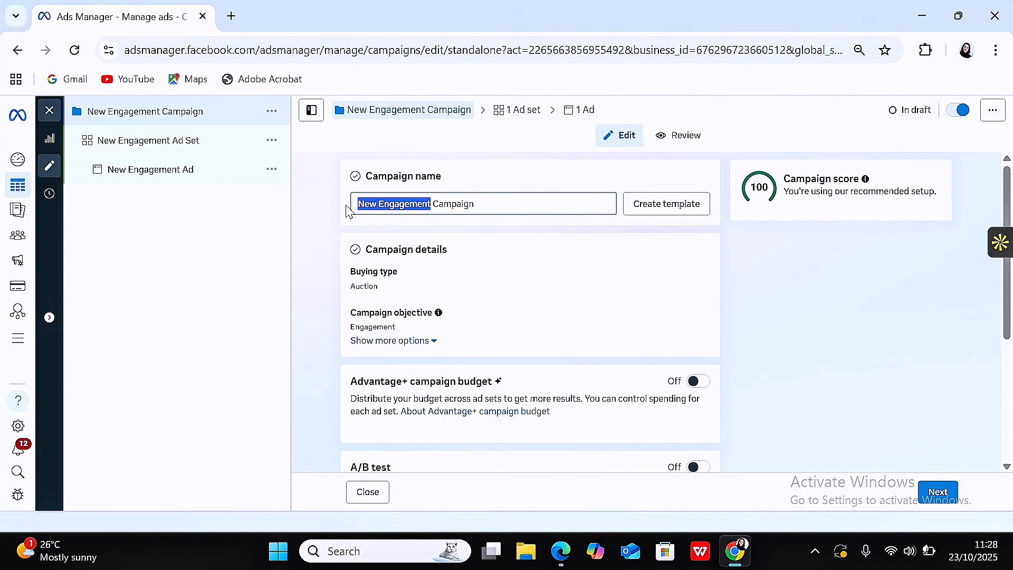
{"action": "type", "text": "S"}
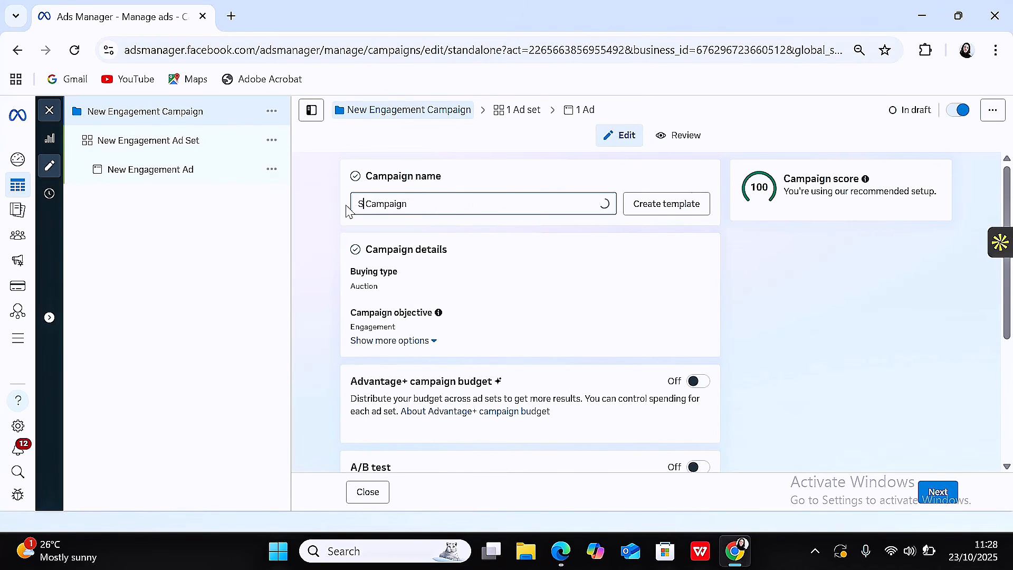
{"action": "type", "text": "les"}
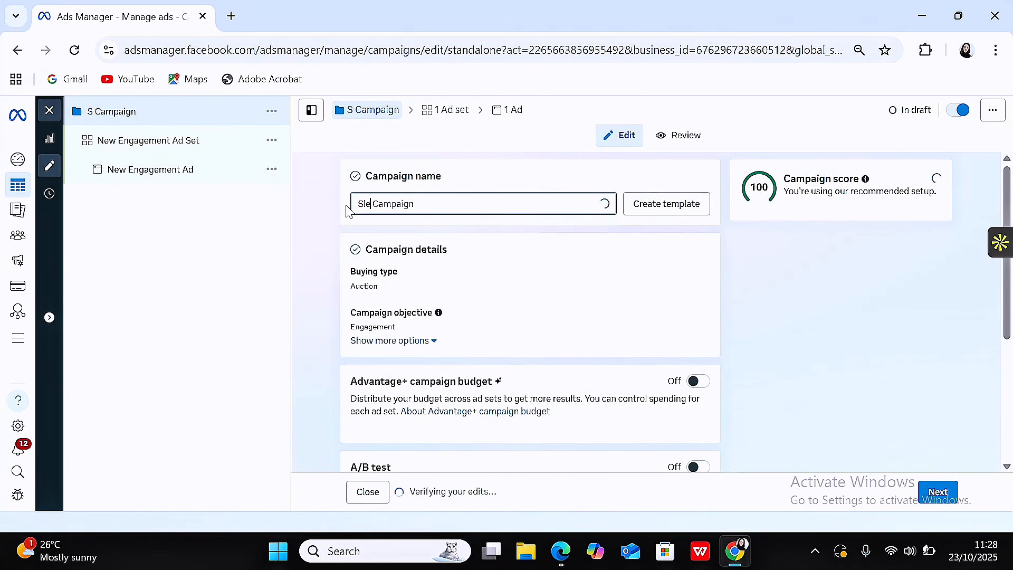
{"action": "key", "text": "BackSpace"}
{"action": "key", "text": "BackSpace"}
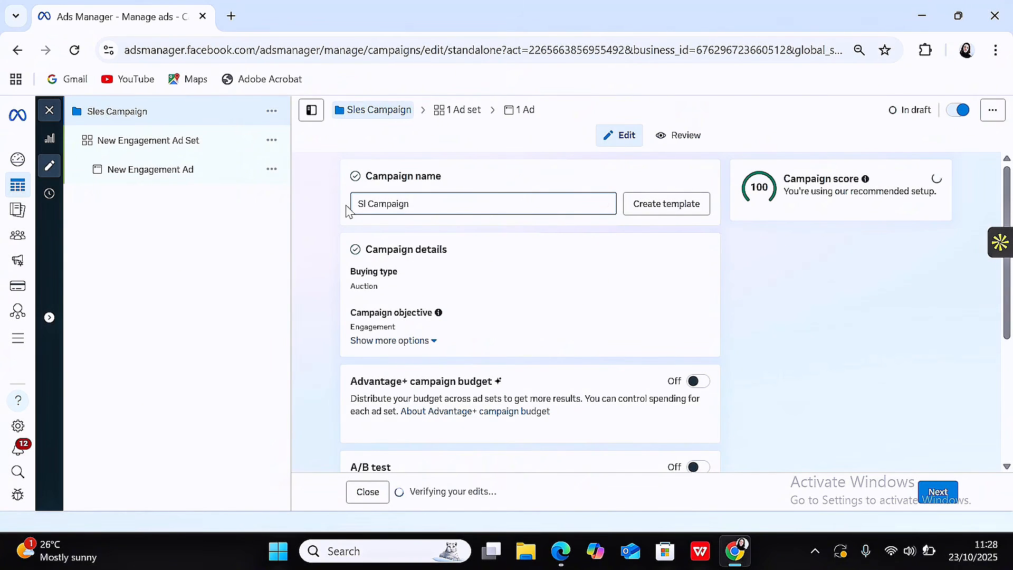
{"action": "key", "text": "BackSpace"}
{"action": "type", "text": "ales"}
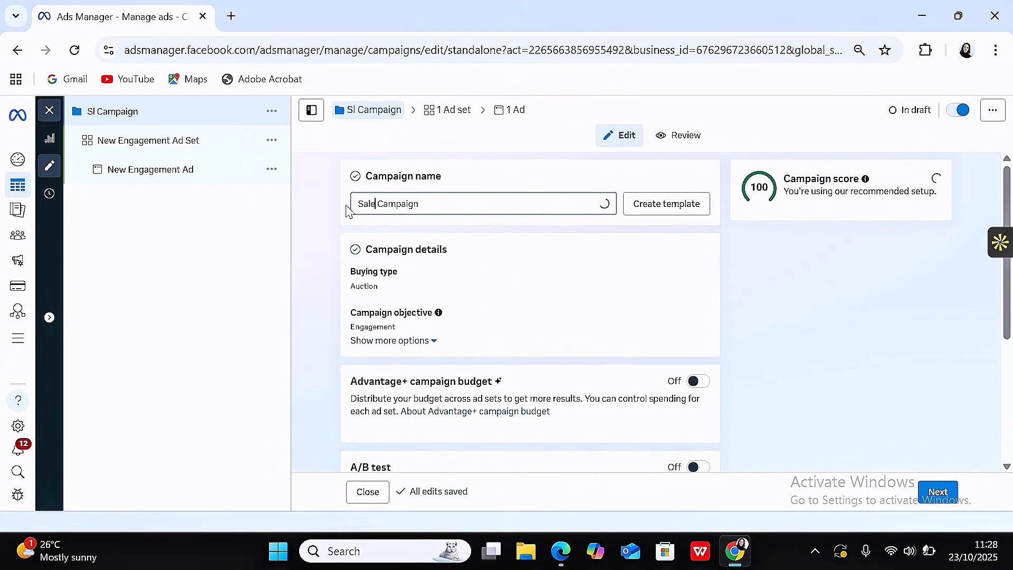
{"action": "left_click", "coordinate": [936, 283]}
Step: Continue to the ad set level and rename the ad set as Sales Ad Set
{"action": "left_click_drag", "start_coordinate": [1007, 211], "coordinate": [1004, 383]}
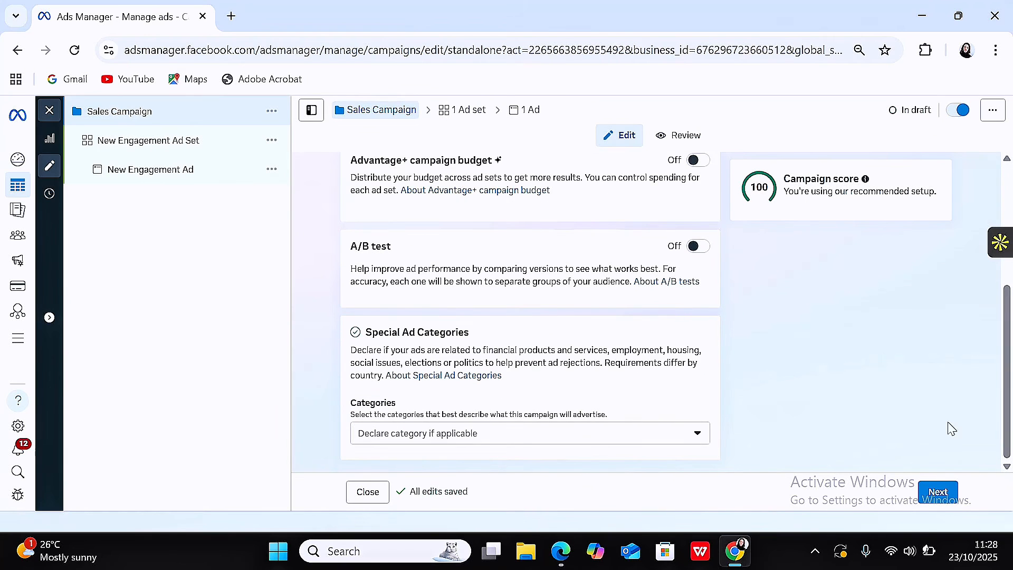
{"action": "left_click", "coordinate": [930, 492]}
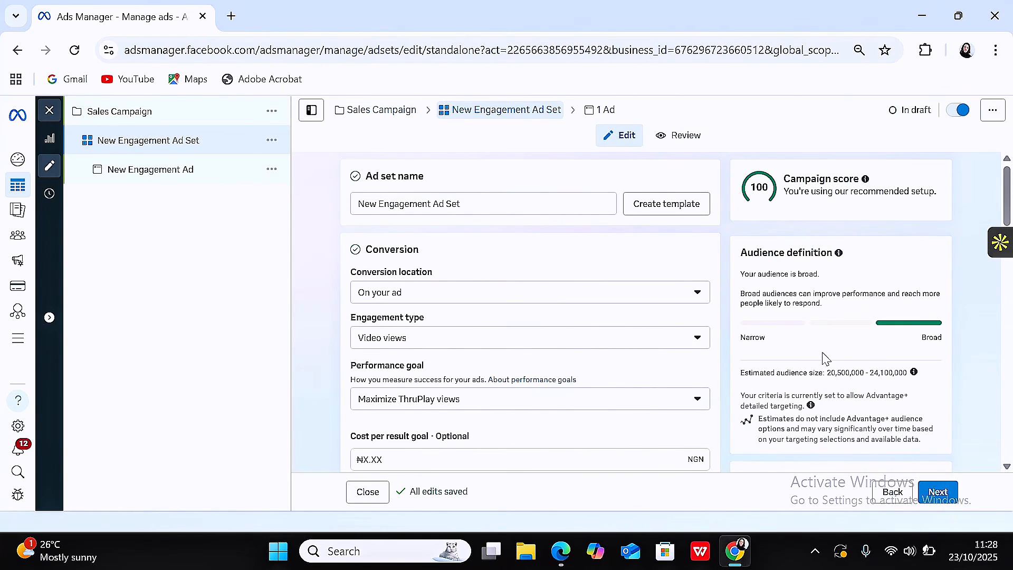
{"action": "left_click", "coordinate": [431, 202]}
{"action": "left_click_drag", "start_coordinate": [431, 202], "coordinate": [325, 211]}
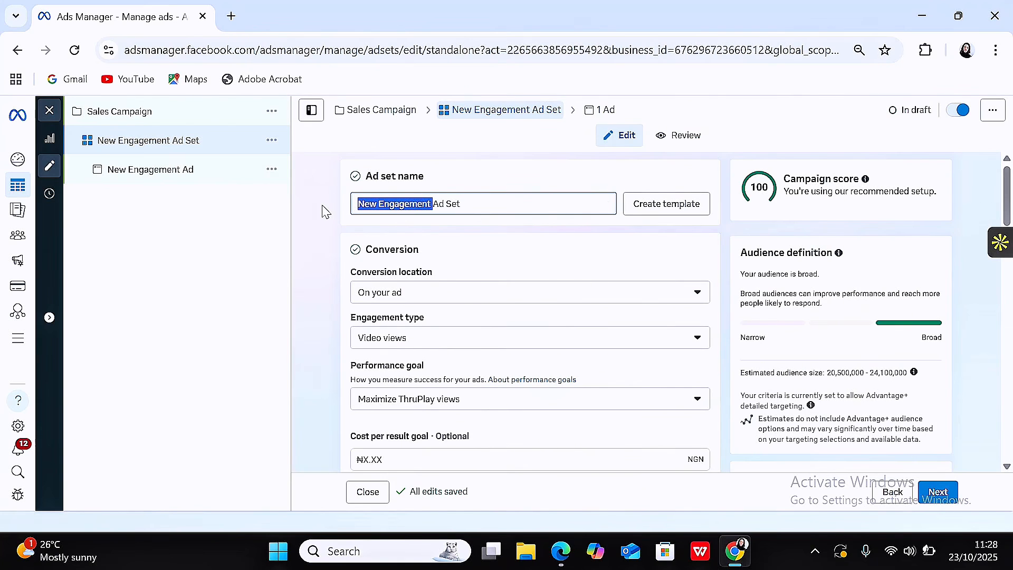
{"action": "key", "text": "BackSpace"}
{"action": "type", "text": "Sale"}
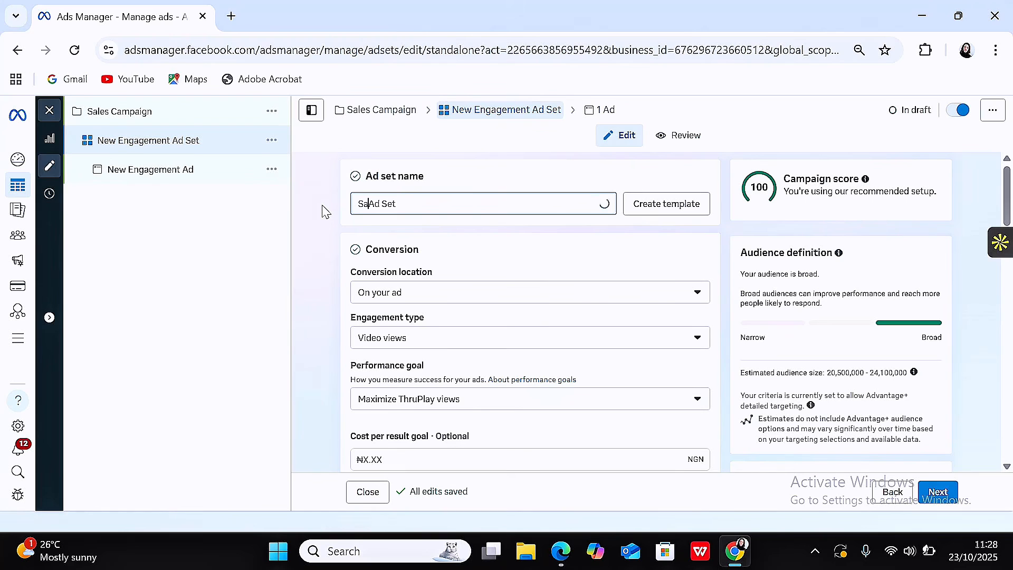
{"action": "type", "text": "s"}
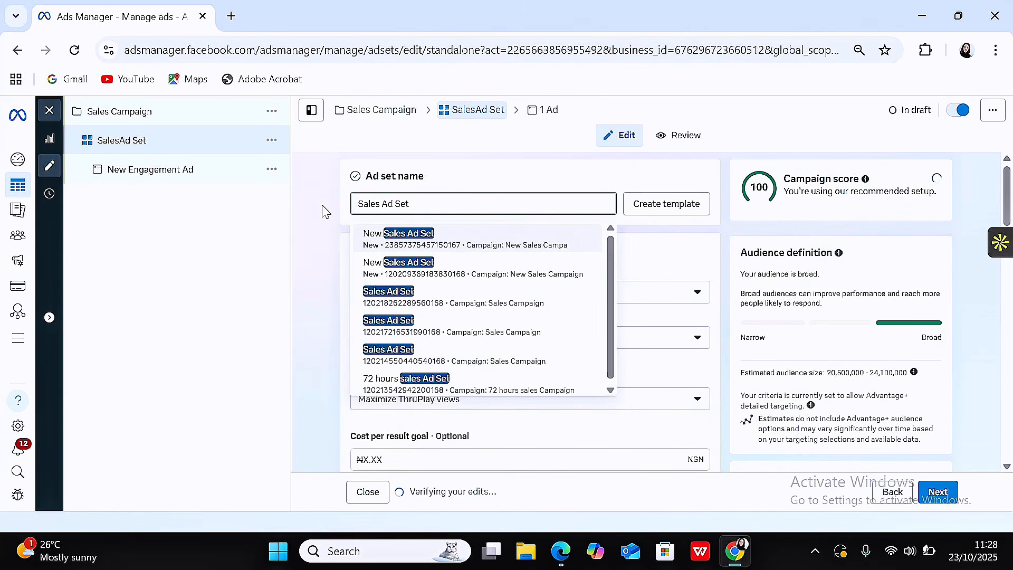
{"action": "left_click", "coordinate": [657, 255]}
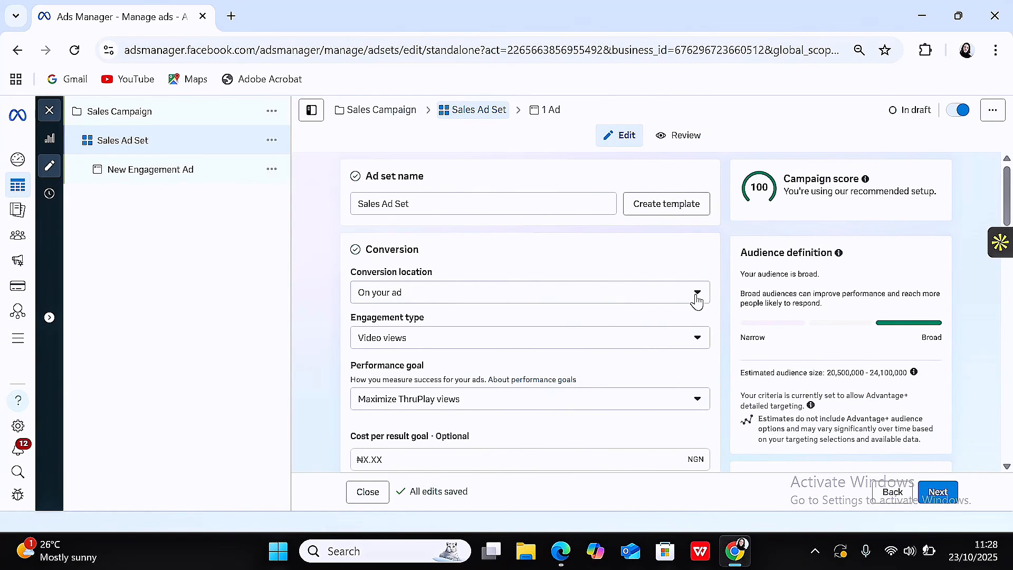
Step: Set the ad set's conversion location to Message destinations and check the available Facebook Pages
{"action": "left_click", "coordinate": [699, 295]}
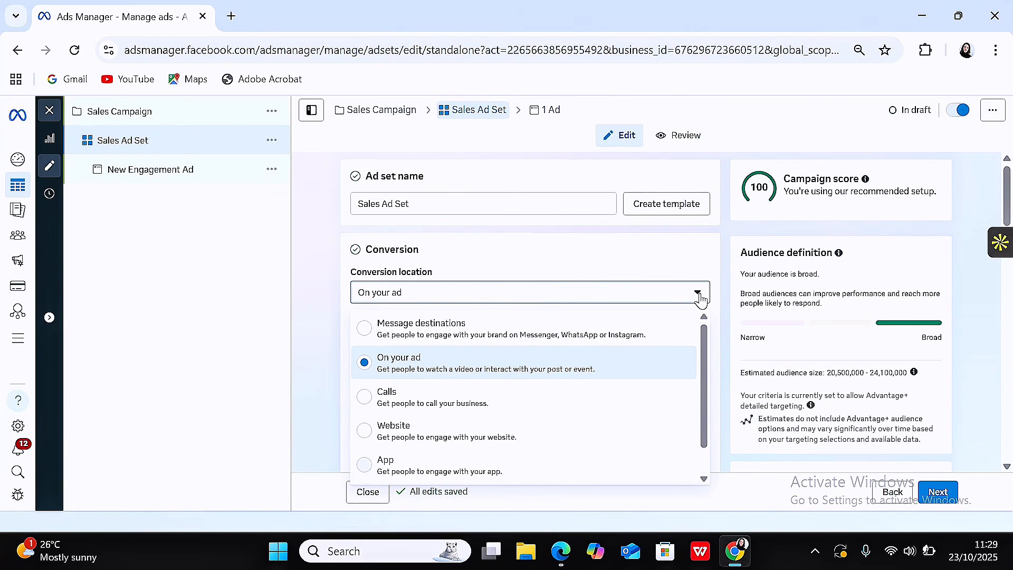
{"action": "left_click", "coordinate": [364, 329]}
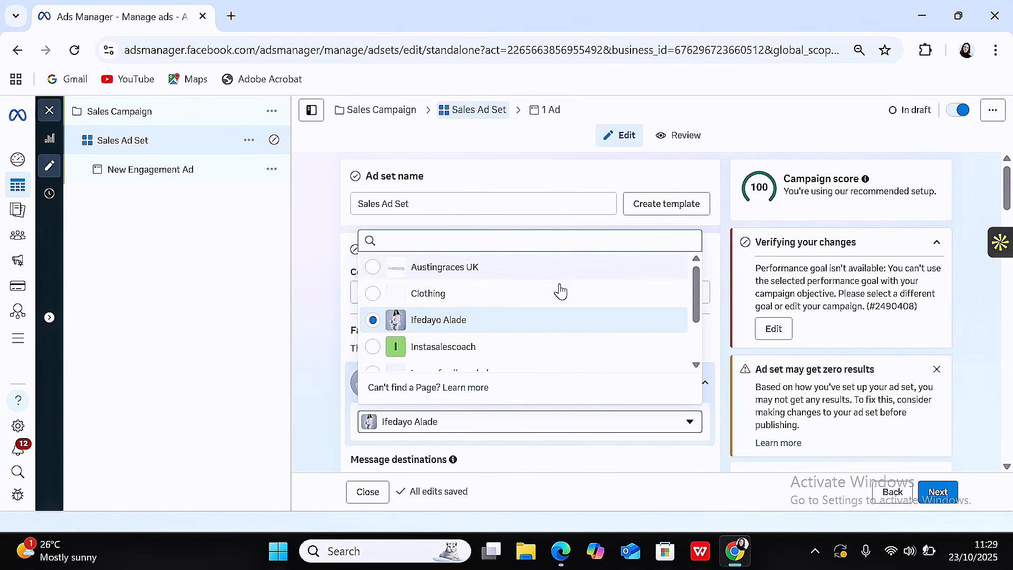
{"action": "left_click", "coordinate": [723, 354]}
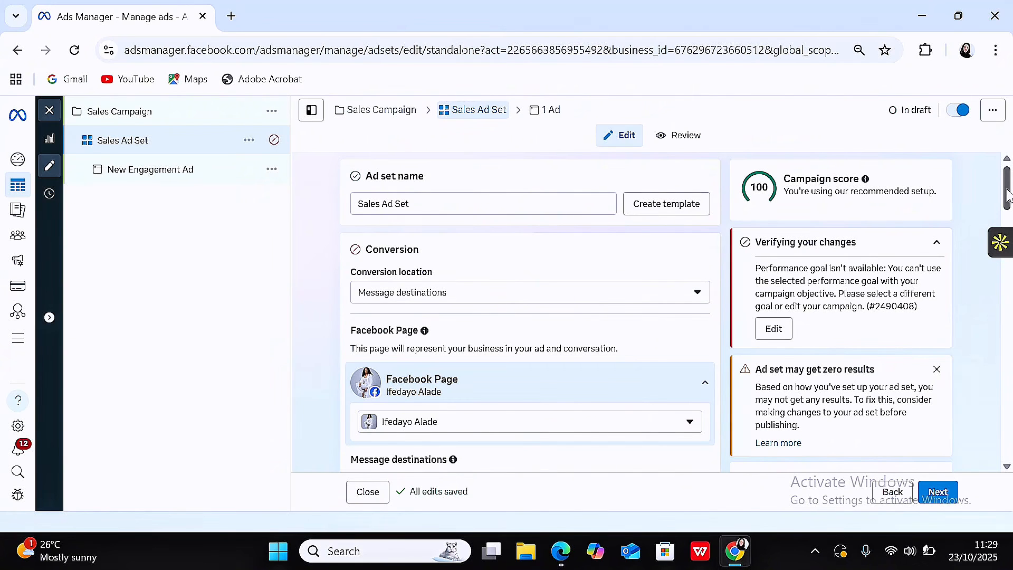
Step: Switch message destinations to Manual destination and exclude Instagram and Messenger, so only WhatsApp is used
{"action": "left_click_drag", "start_coordinate": [1010, 193], "coordinate": [1008, 217]}
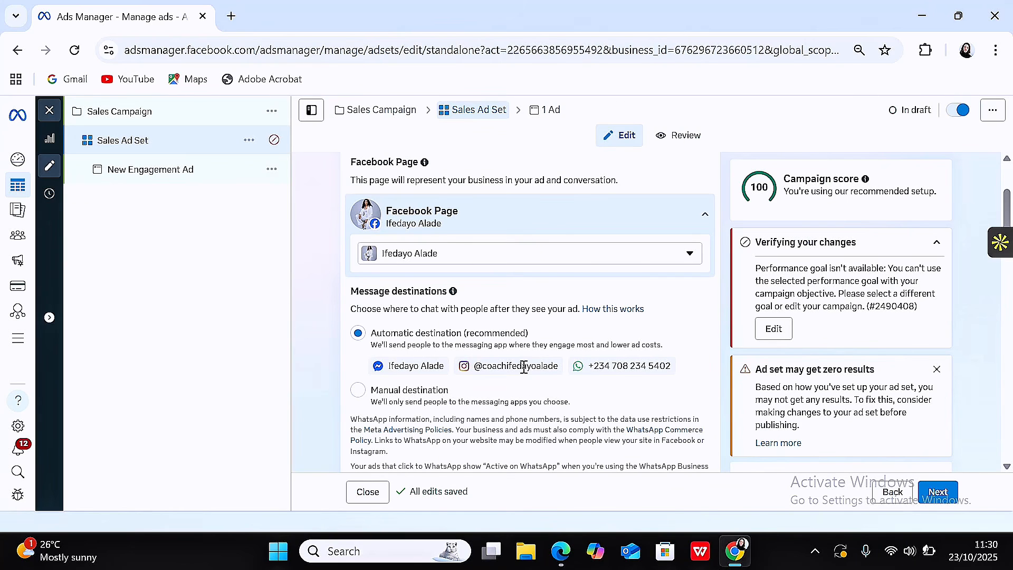
{"action": "left_click", "coordinate": [358, 391]}
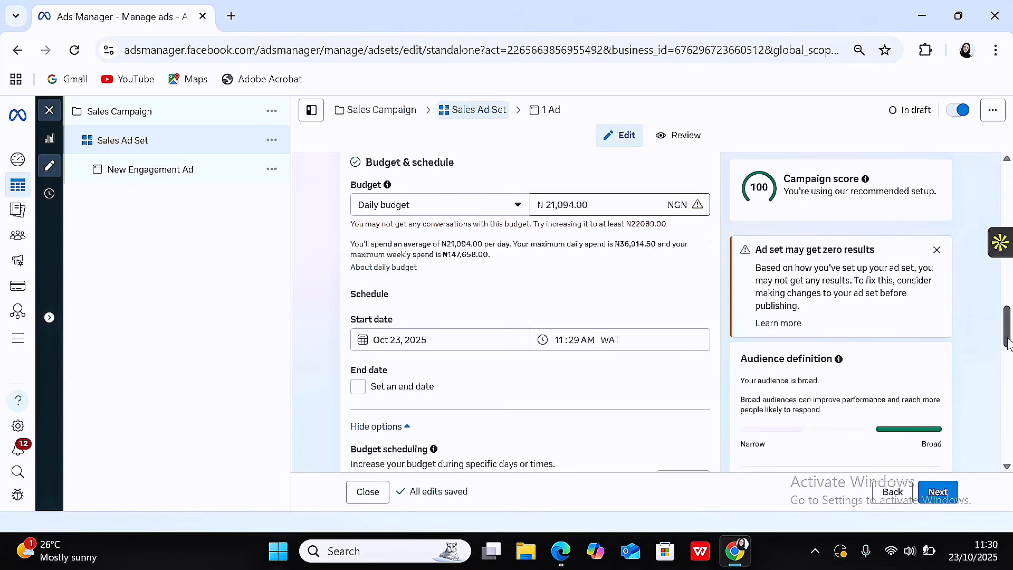
{"action": "left_click_drag", "start_coordinate": [1008, 343], "coordinate": [1007, 224]}
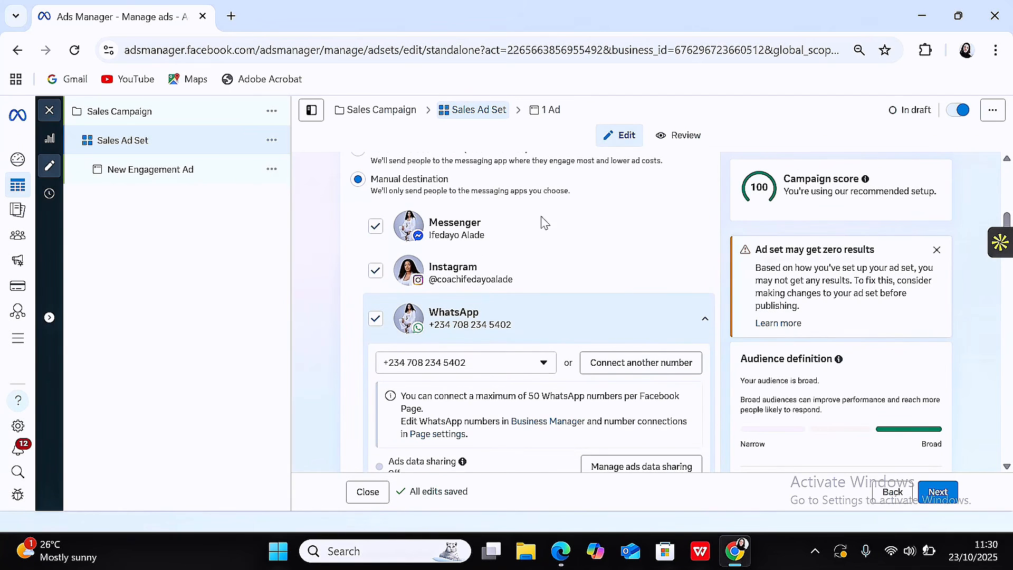
{"action": "left_click", "coordinate": [376, 272]}
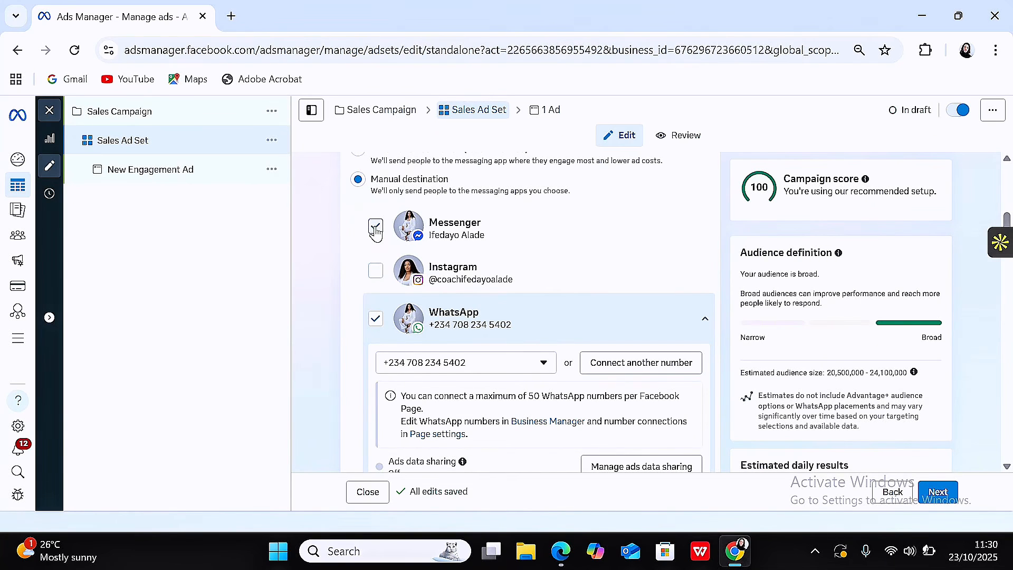
{"action": "left_click", "coordinate": [376, 228]}
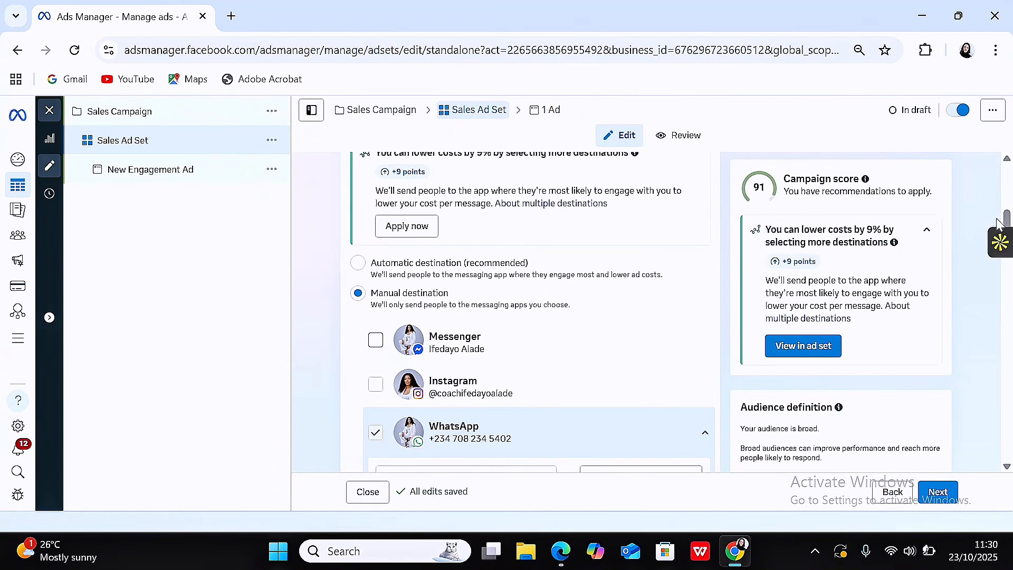
Step: Review the ad set's available performance goals and go on to its Budget & schedule section
{"action": "scroll", "coordinate": [1006, 219], "scroll_direction": "down", "scroll_amount": 2}
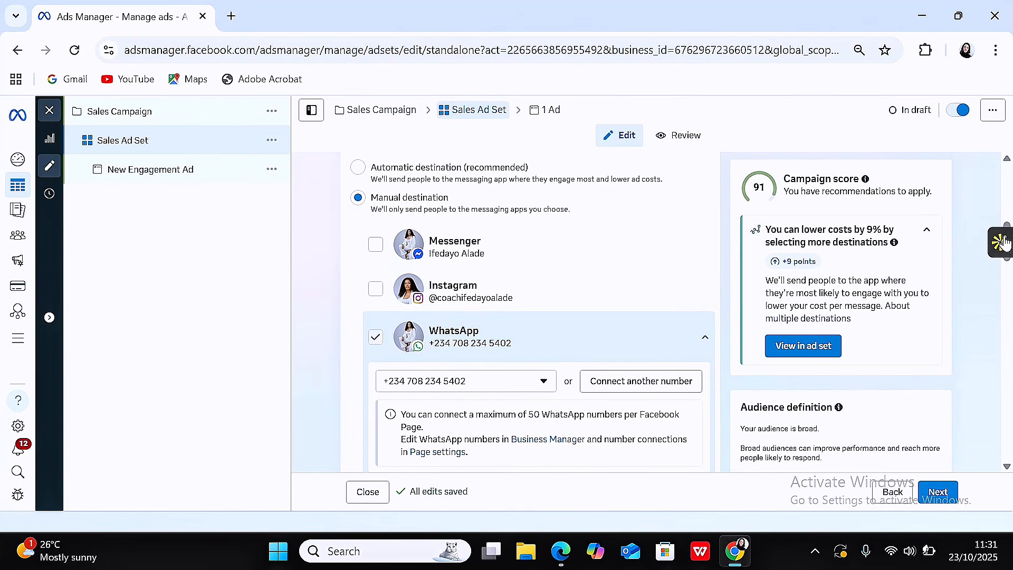
{"action": "scroll", "coordinate": [997, 175], "scroll_direction": "up", "scroll_amount": 2}
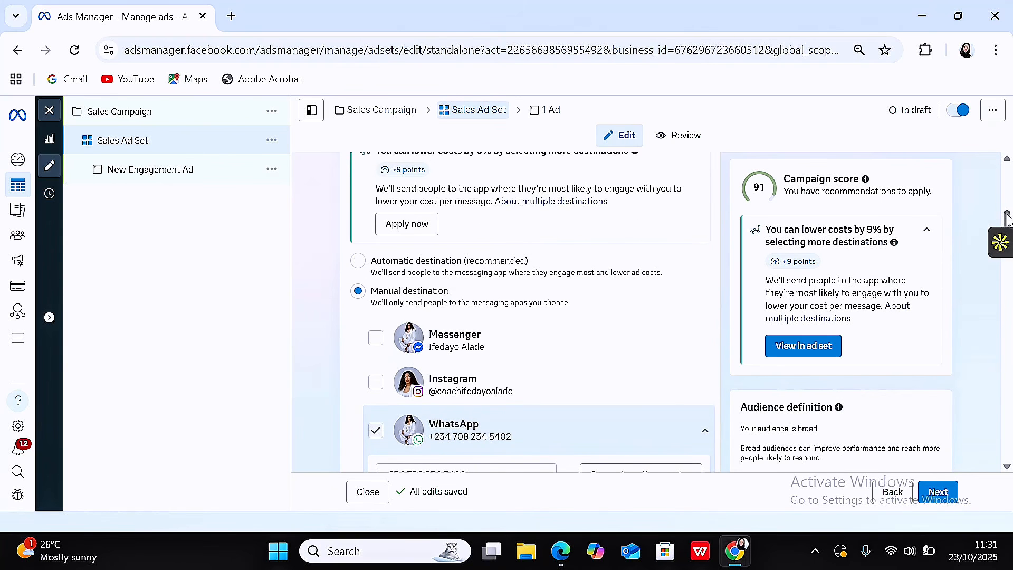
{"action": "left_click_drag", "start_coordinate": [1007, 219], "coordinate": [1003, 280]}
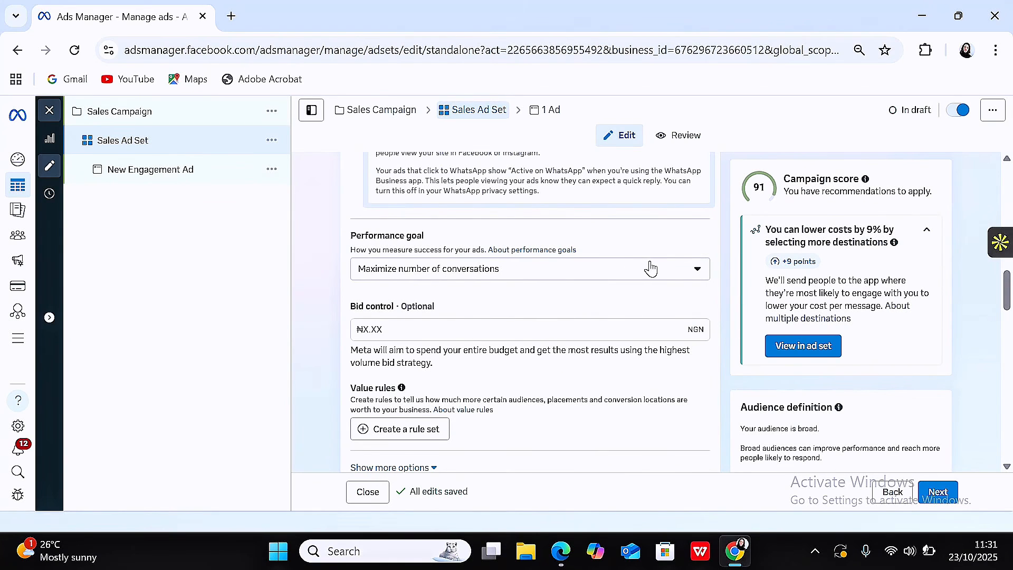
{"action": "left_click", "coordinate": [697, 271]}
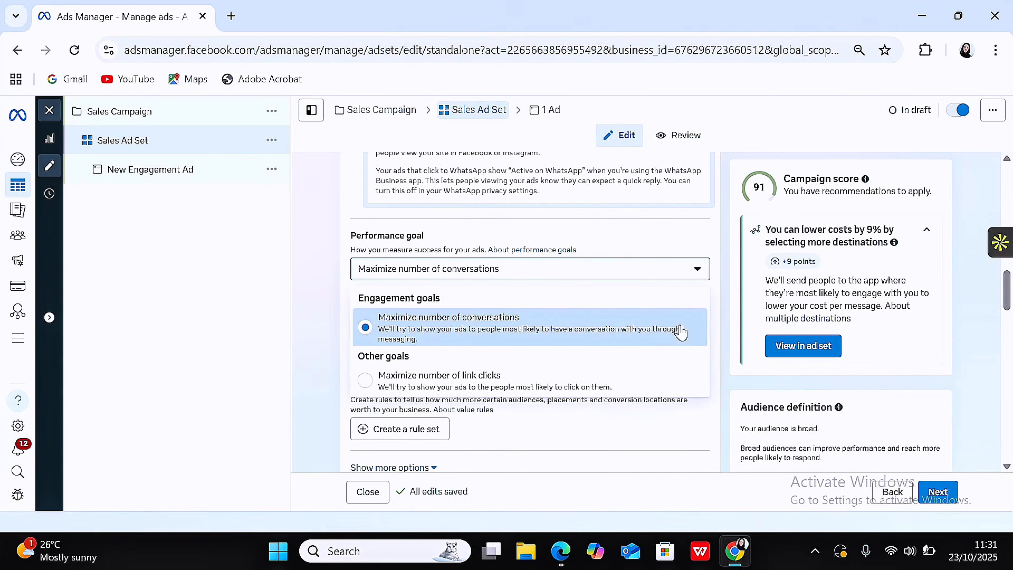
{"action": "left_click", "coordinate": [717, 316]}
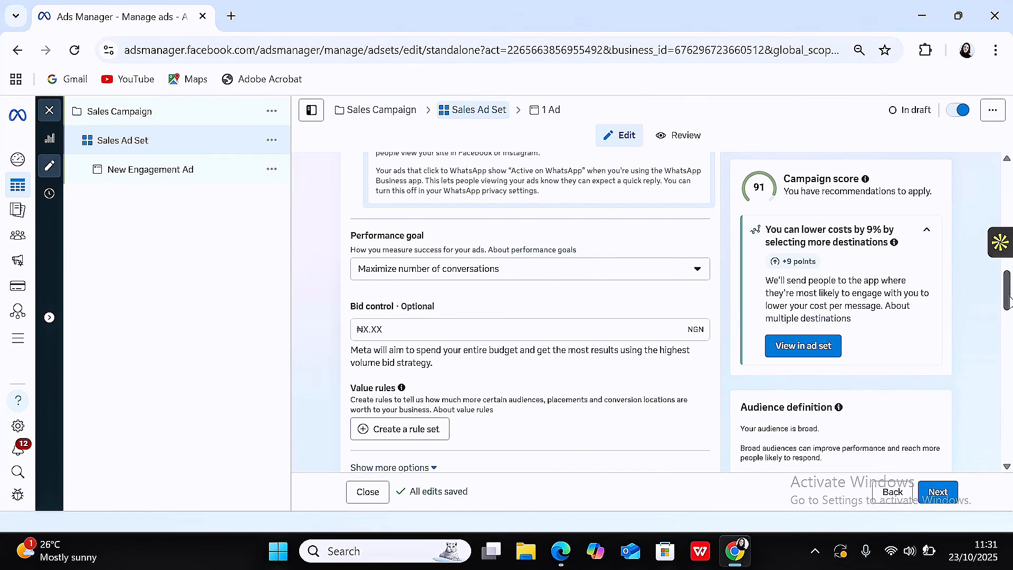
{"action": "left_click_drag", "start_coordinate": [1008, 301], "coordinate": [1007, 339]}
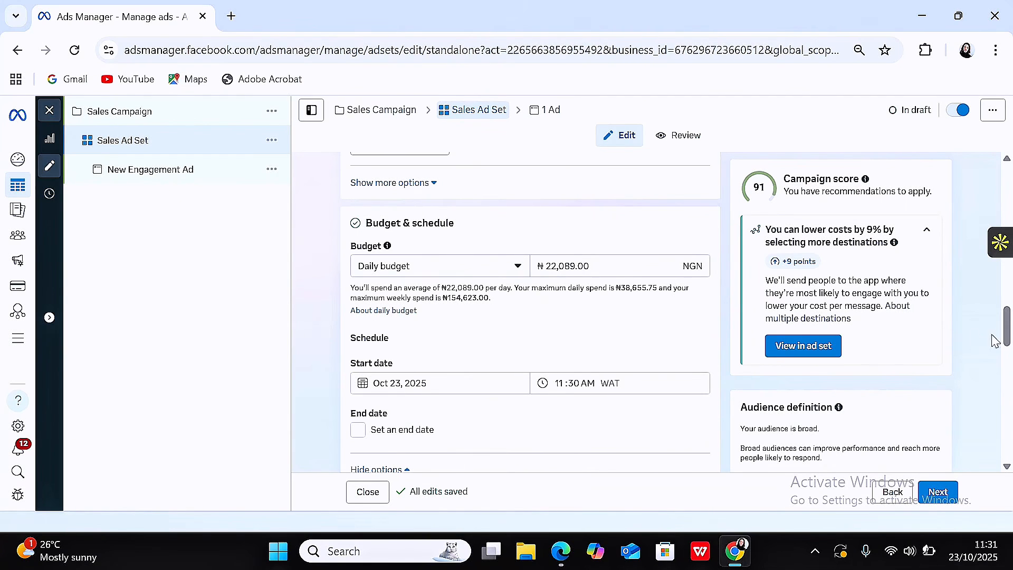
Step: Set the ad set's daily budget to ₦5,000.00 in the Budget & schedule section
{"action": "left_click", "coordinate": [575, 266]}
{"action": "key", "text": "BackSpace"}
{"action": "key", "text": "BackSpace"}
{"action": "key", "text": "BackSpace"}
{"action": "key", "text": "BackSpace"}
{"action": "key", "text": "BackSpace"}
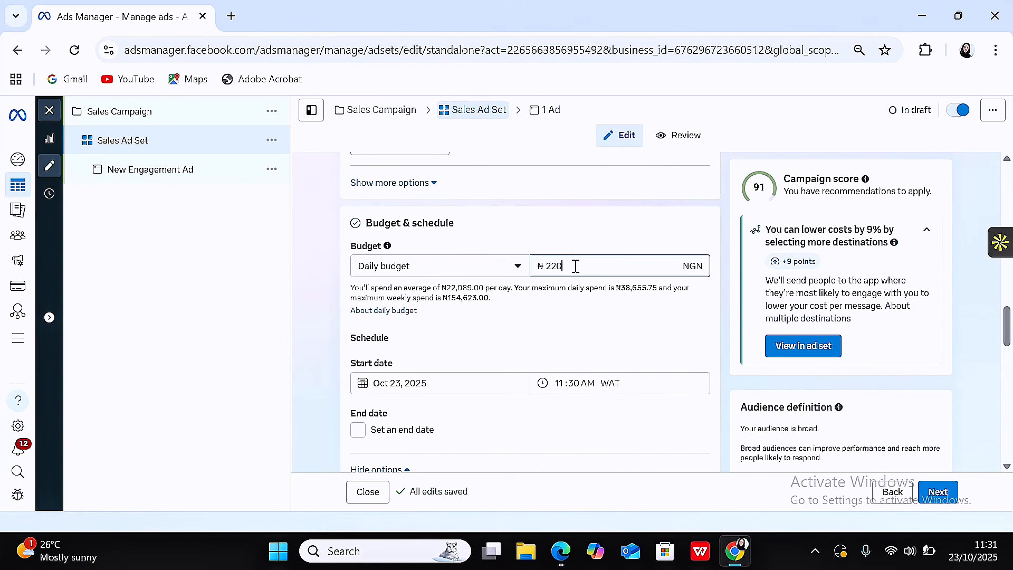
{"action": "type", "text": "5,00"}
{"action": "type", "text": "000"}
{"action": "left_click", "coordinate": [673, 321]}
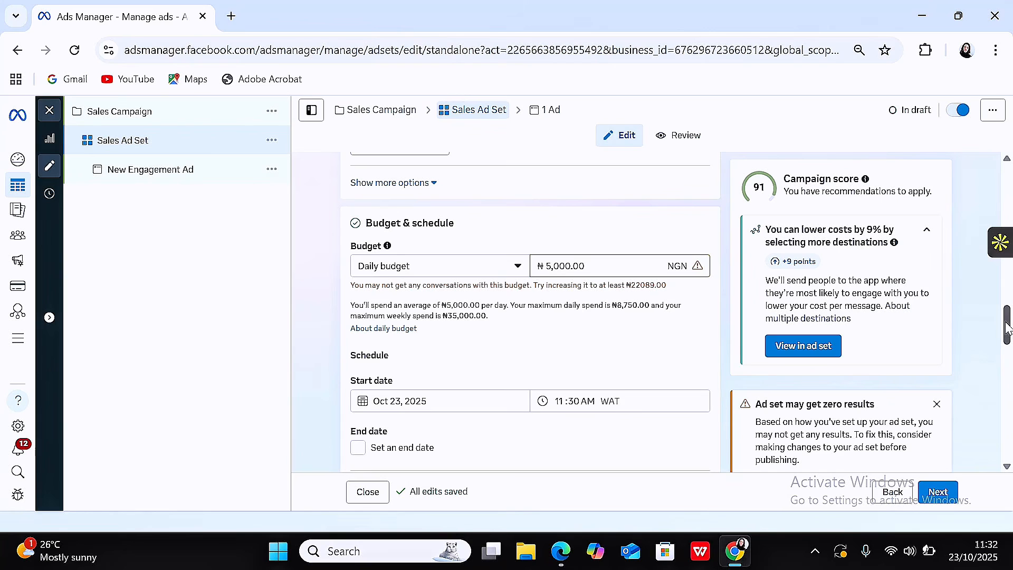
Step: Look over the ad set's schedule options and check which fields the end date setting offers
{"action": "left_click_drag", "start_coordinate": [1007, 327], "coordinate": [1008, 335]}
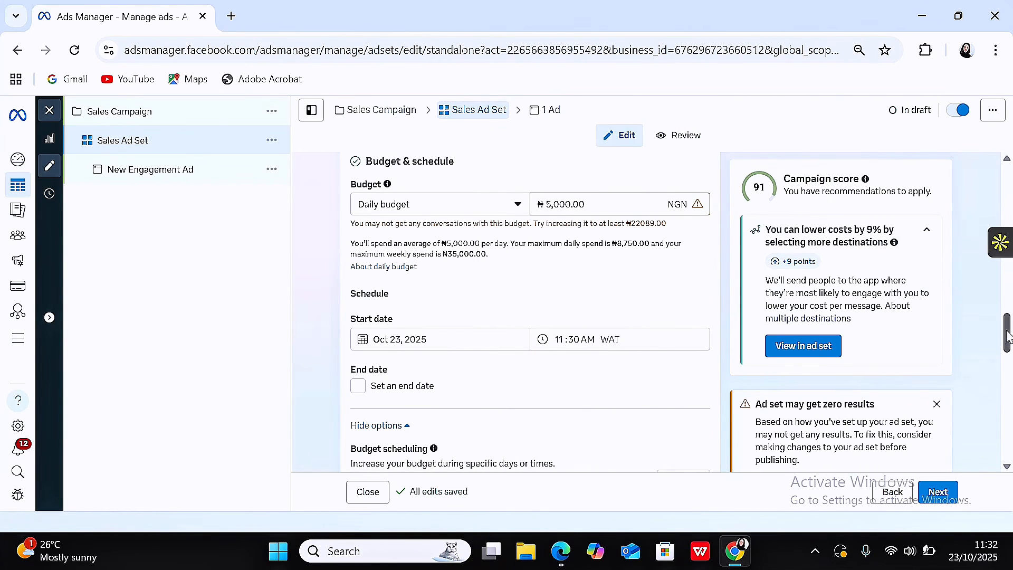
{"action": "left_click_drag", "start_coordinate": [1008, 335], "coordinate": [1008, 352]}
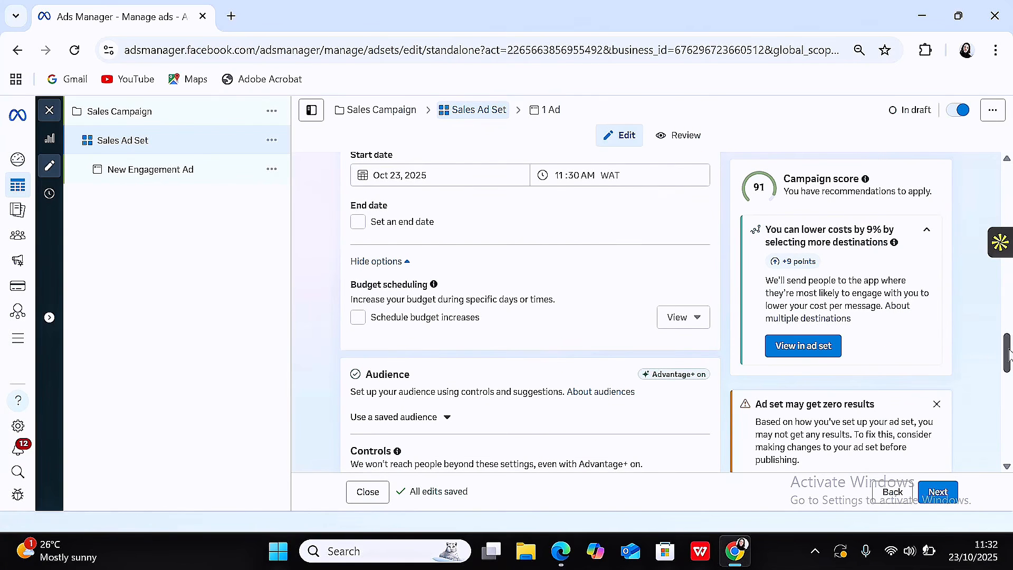
{"action": "left_click_drag", "start_coordinate": [1008, 359], "coordinate": [1007, 355]}
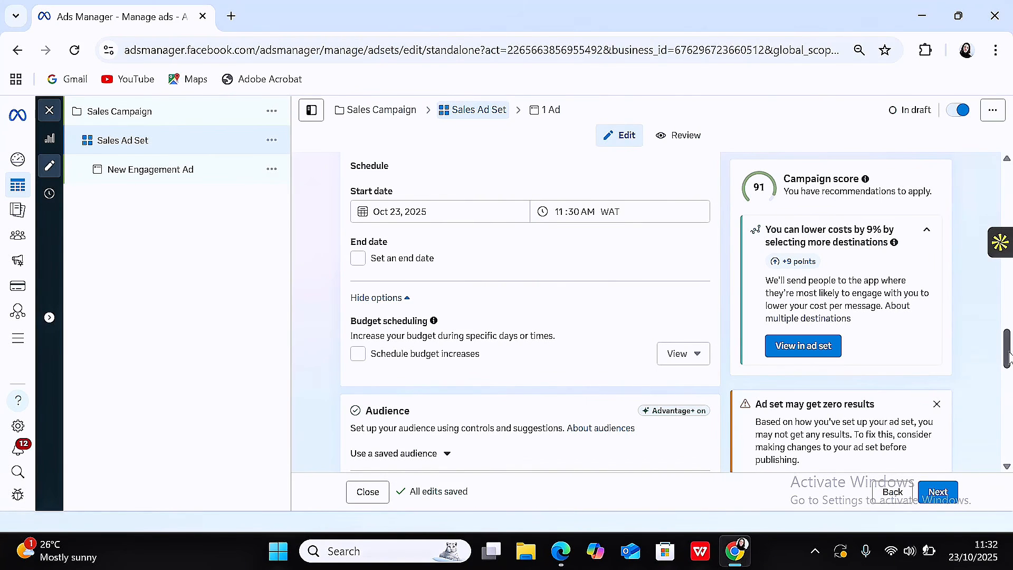
{"action": "left_click_drag", "start_coordinate": [1008, 359], "coordinate": [1007, 357]}
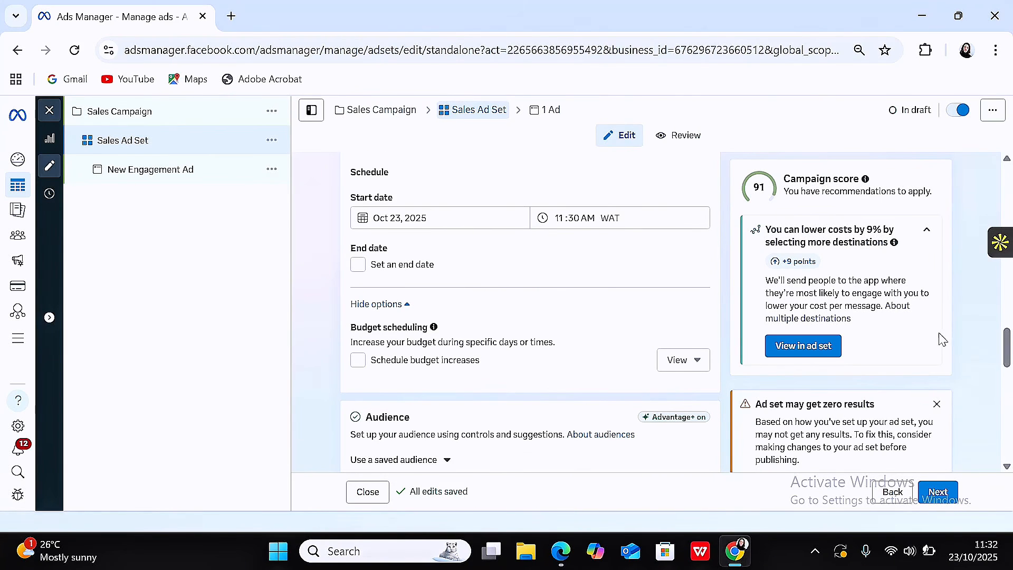
{"action": "left_click", "coordinate": [358, 264]}
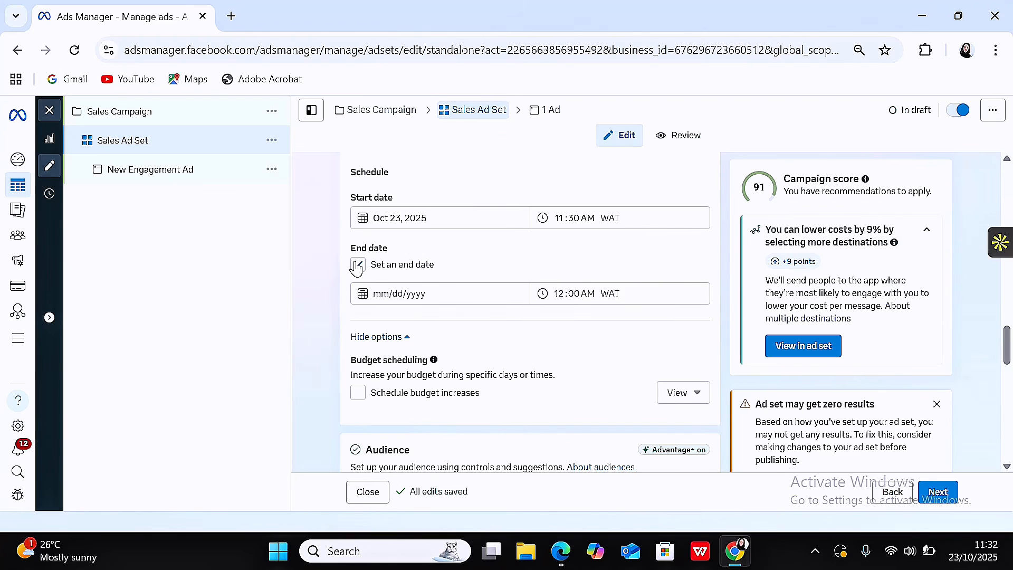
{"action": "left_click", "coordinate": [358, 265]}
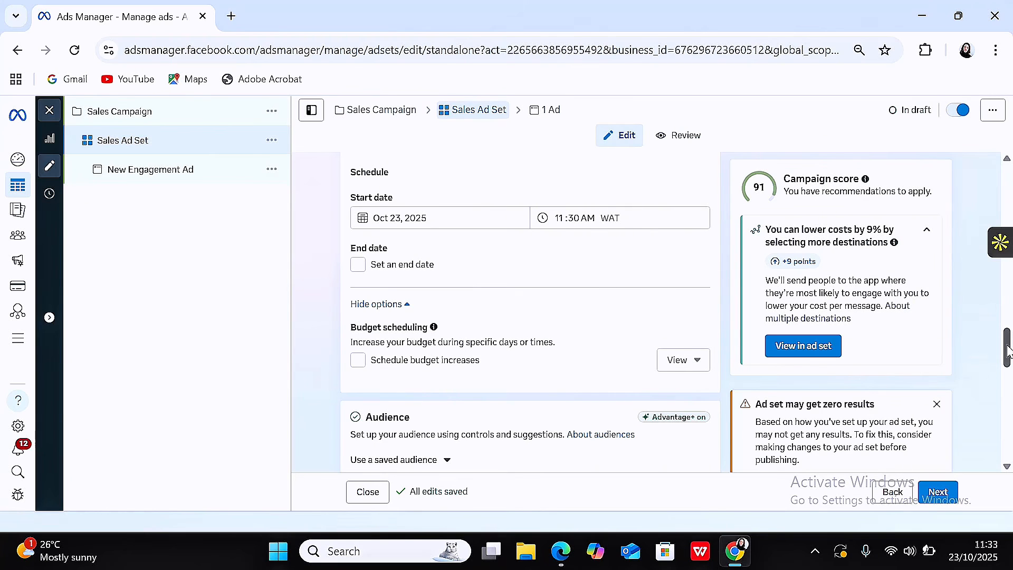
Step: Go to the Audience section of the ad set and open its Locations control for editing
{"action": "left_click_drag", "start_coordinate": [1008, 352], "coordinate": [1008, 369]}
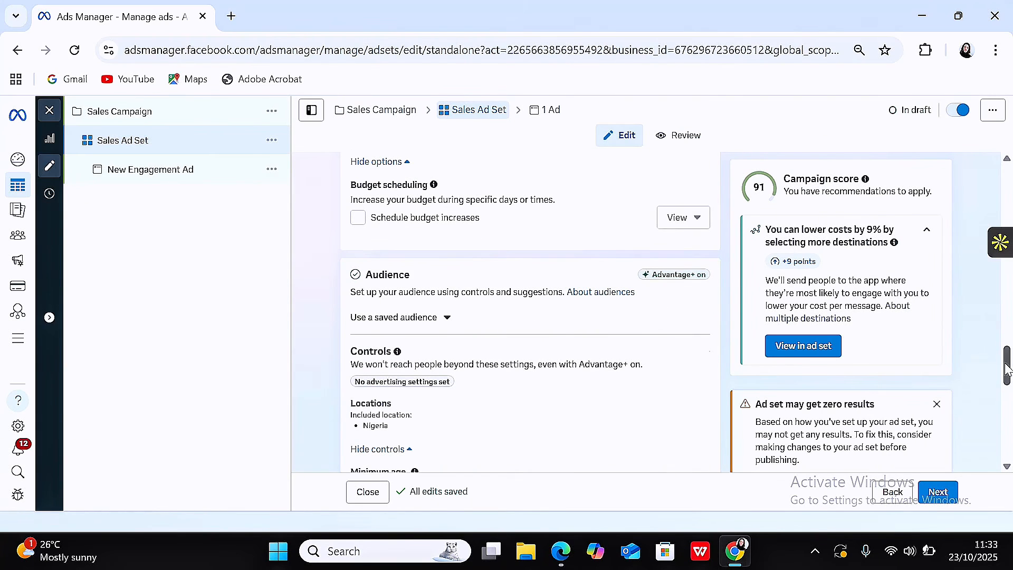
{"action": "mouse_move", "coordinate": [1008, 369]}
{"action": "left_mouse_down"}
{"action": "mouse_move", "coordinate": [1008, 379]}
{"action": "mouse_move", "coordinate": [1009, 355]}
{"action": "left_mouse_up"}
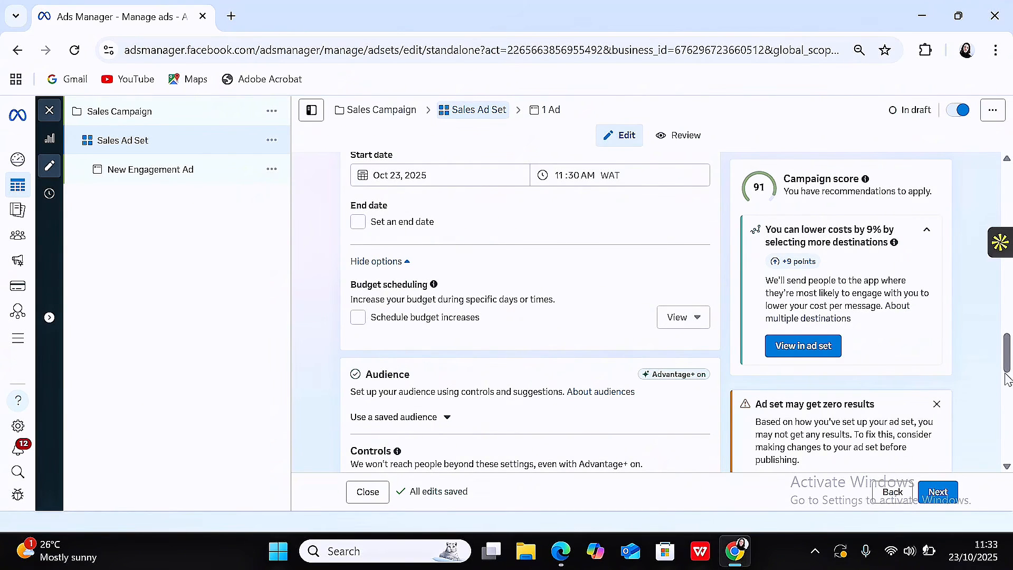
{"action": "left_click_drag", "start_coordinate": [1010, 358], "coordinate": [1011, 375]}
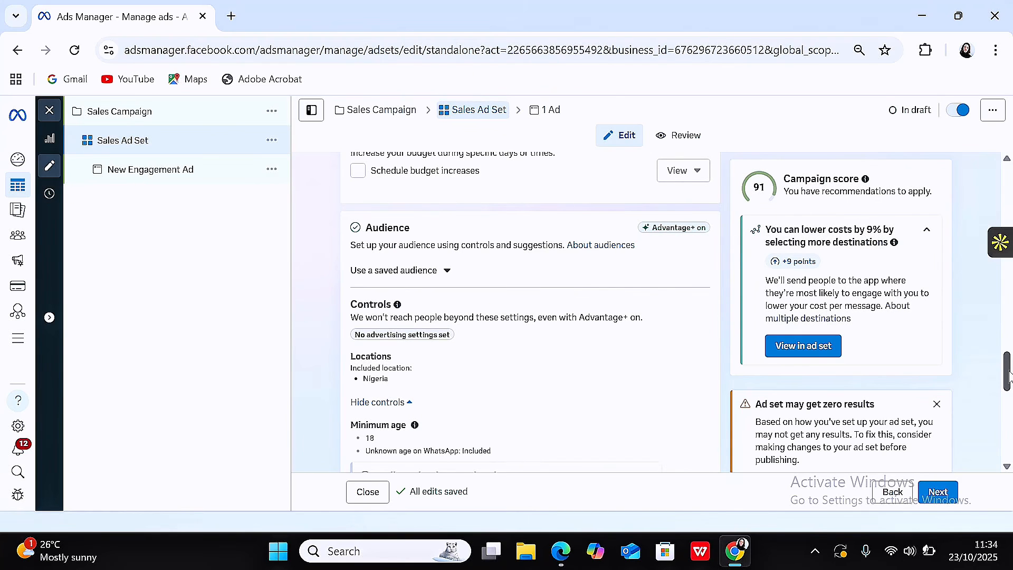
{"action": "mouse_move", "coordinate": [1009, 374]}
{"action": "left_mouse_down"}
{"action": "mouse_move", "coordinate": [1008, 427]}
{"action": "mouse_move", "coordinate": [1009, 376]}
{"action": "left_mouse_up"}
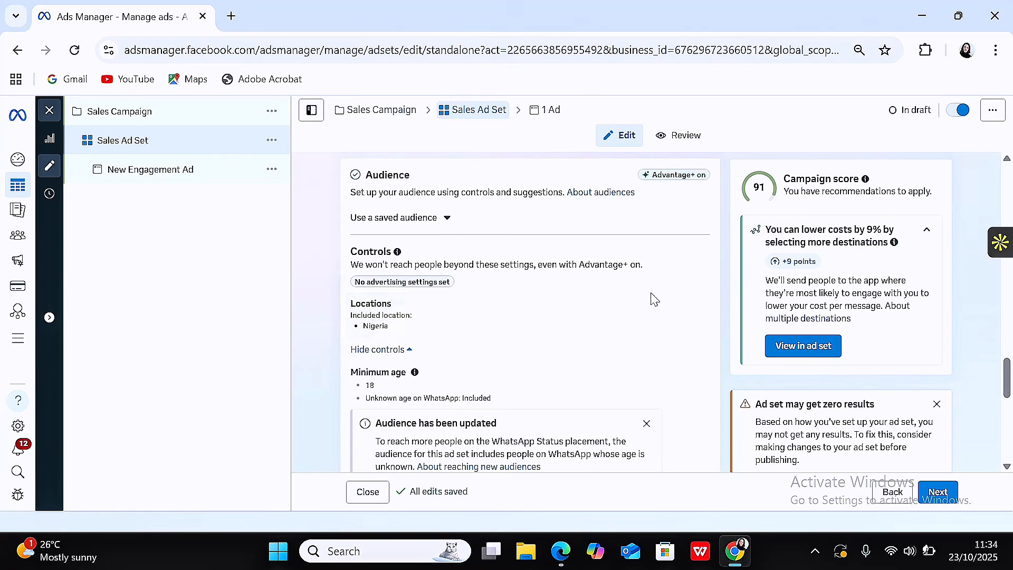
{"action": "left_click", "coordinate": [702, 317]}
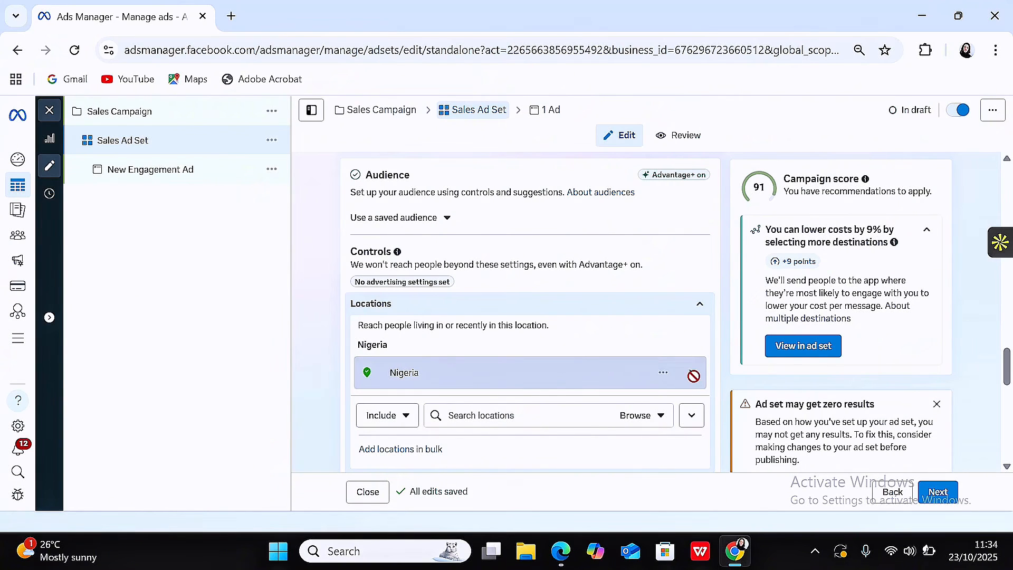
Step: Replace the country-wide audience location with the city of Abuja, Federal Capital Territory, Nigeria
{"action": "left_click", "coordinate": [520, 411]}
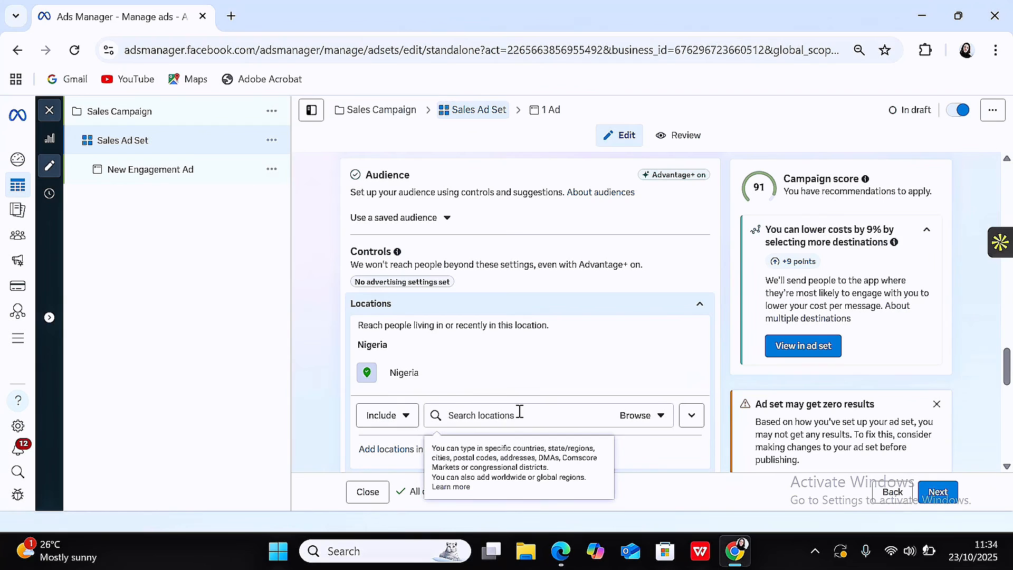
{"action": "type", "text": "sab"}
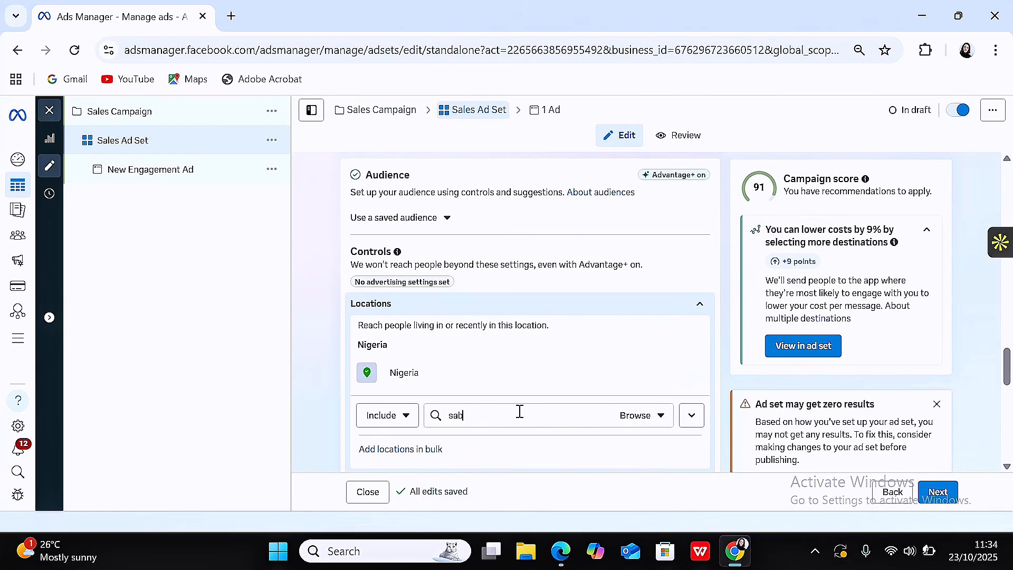
{"action": "type", "text": "uja"}
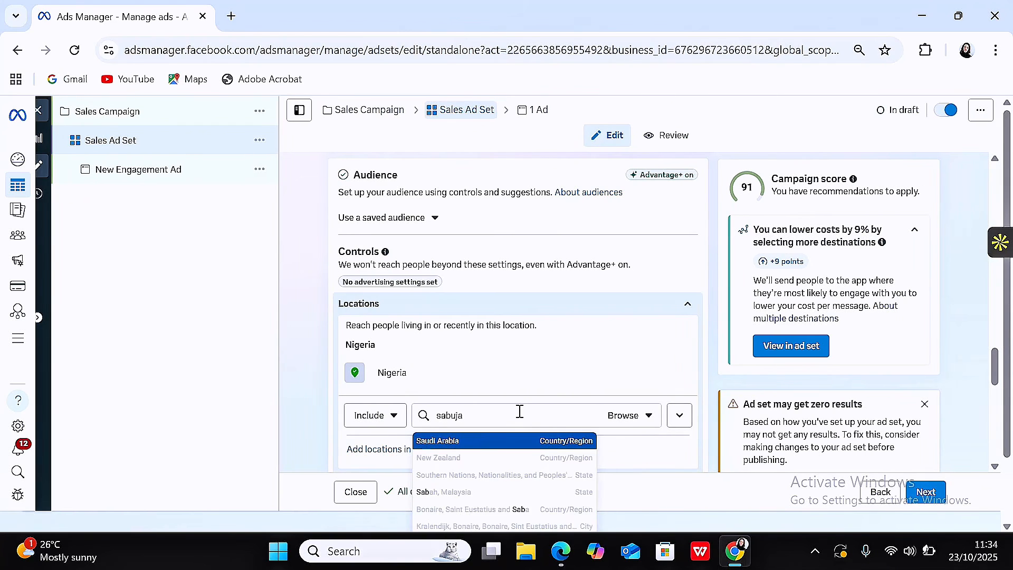
{"action": "key", "text": "BackSpace"}
{"action": "key", "text": "BackSpace"}
{"action": "key", "text": "BackSpace"}
{"action": "key", "text": "BackSpace"}
{"action": "key", "text": "BackSpace"}
{"action": "key", "text": "BackSpace"}
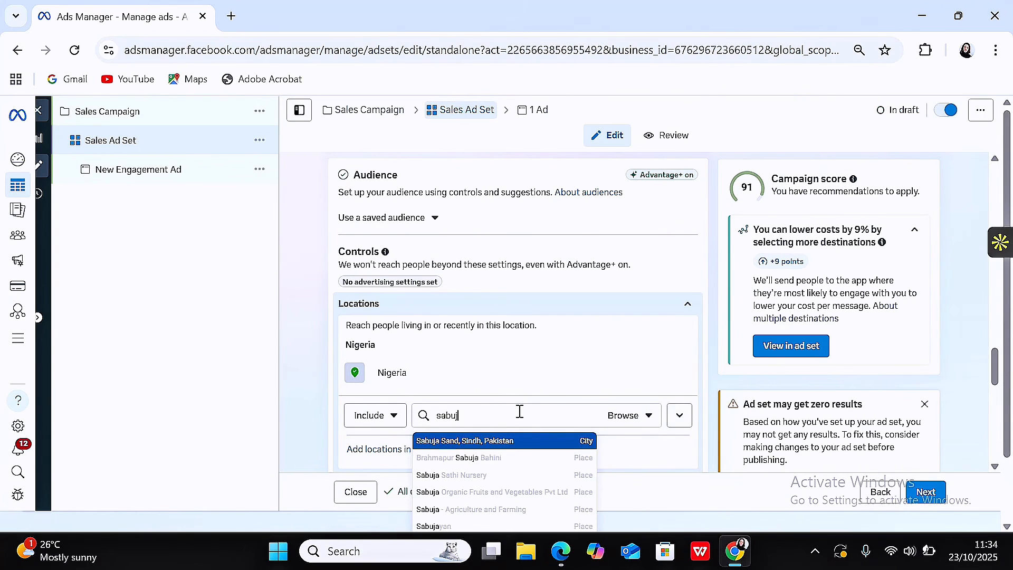
{"action": "type", "text": "abuja"}
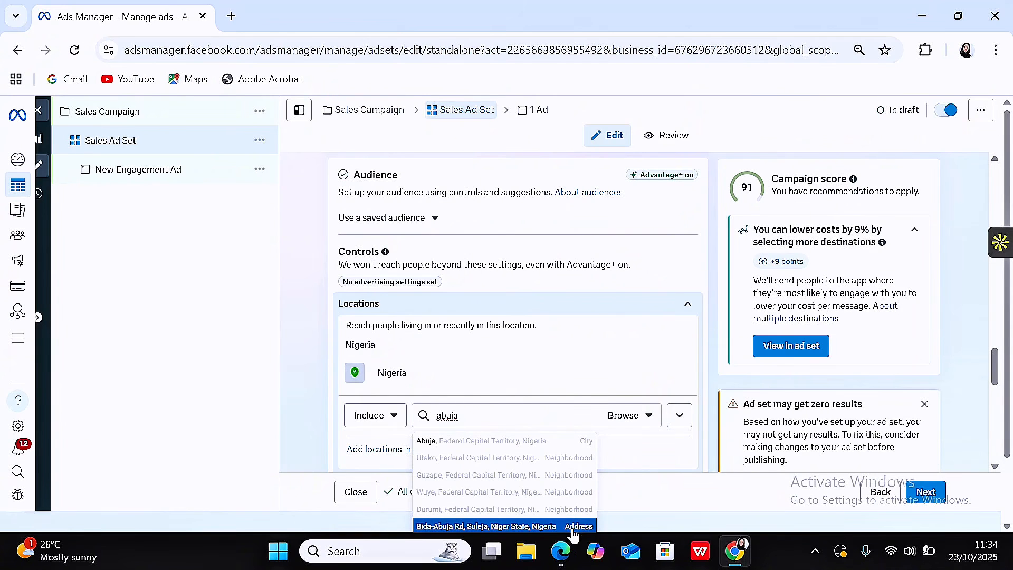
{"action": "left_click", "coordinate": [538, 443]}
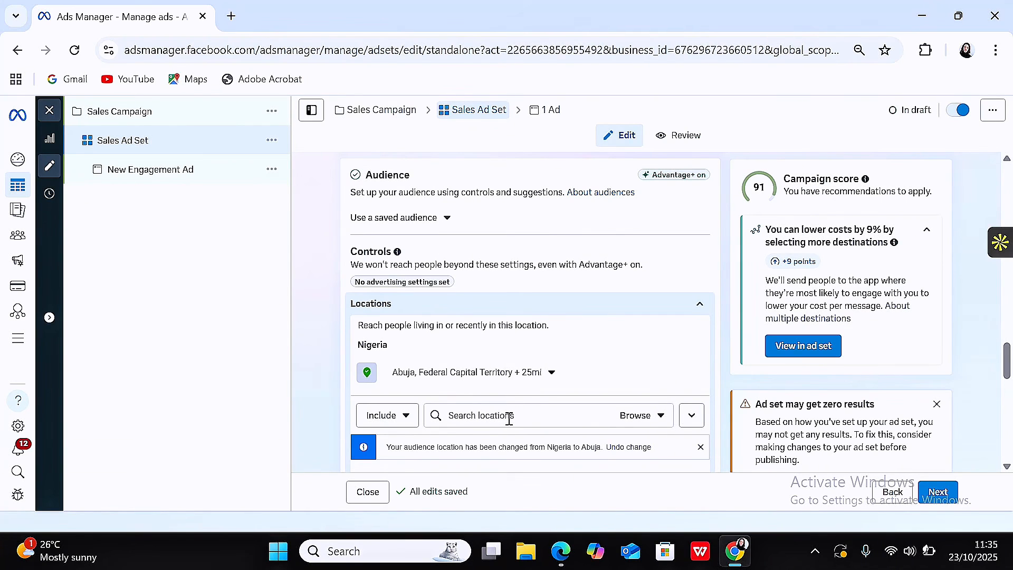
Step: Add the cities of Lagos, Lagos State, and Akure, Ondo State, to the included audience locations
{"action": "type", "text": "lagos"}
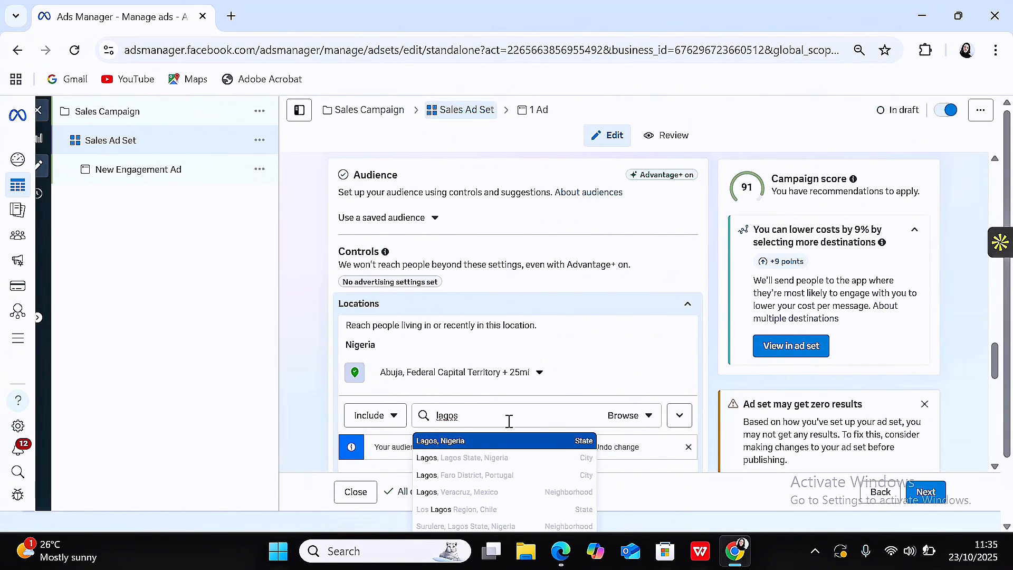
{"action": "left_click", "coordinate": [477, 459]}
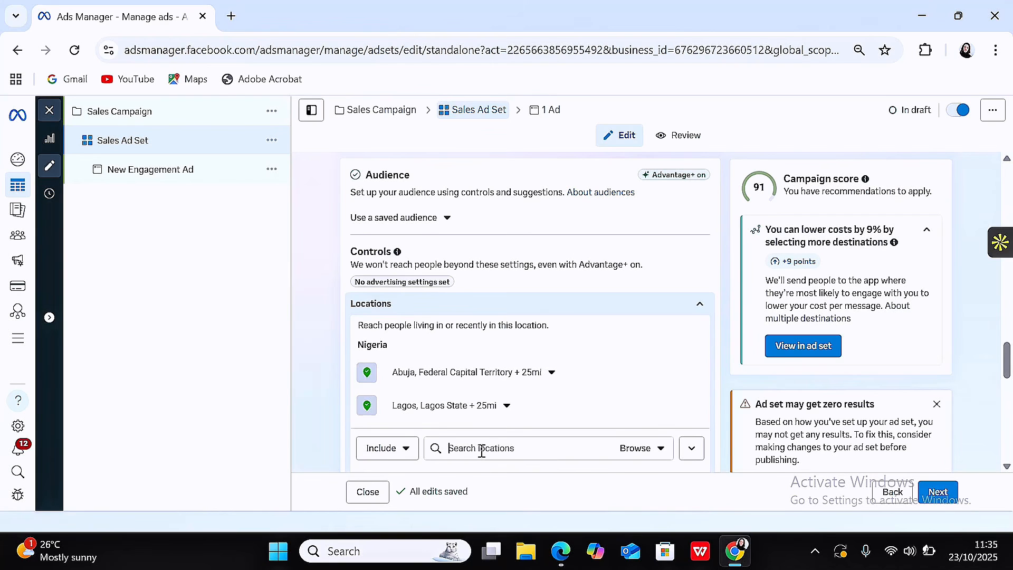
{"action": "type", "text": "a"}
{"action": "key", "text": "BackSpace"}
{"action": "type", "text": "ondo"}
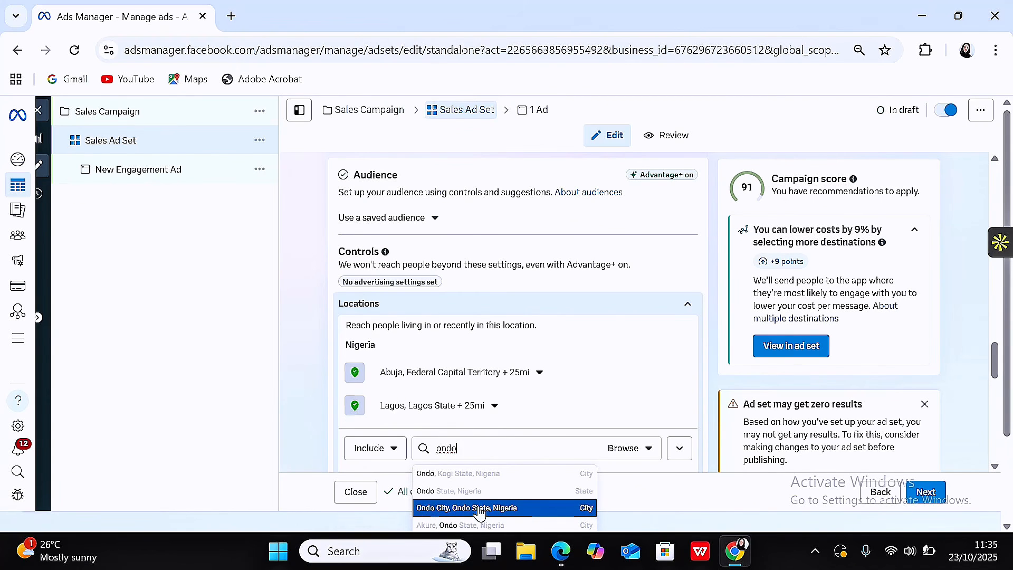
{"action": "key", "text": "ctrl+a"}
{"action": "key", "text": "BackSpace"}
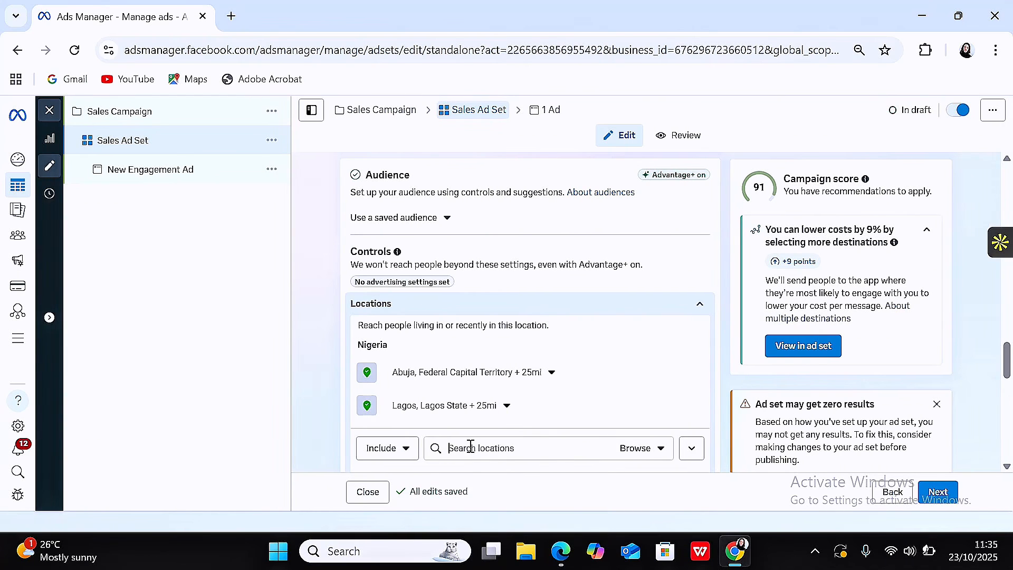
{"action": "type", "text": "ak"}
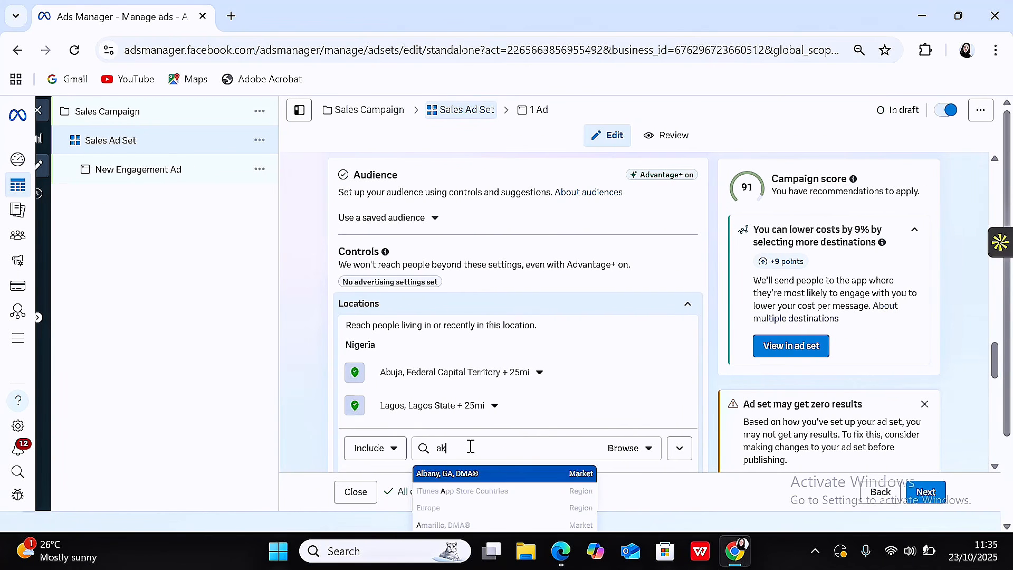
{"action": "type", "text": "utas"}
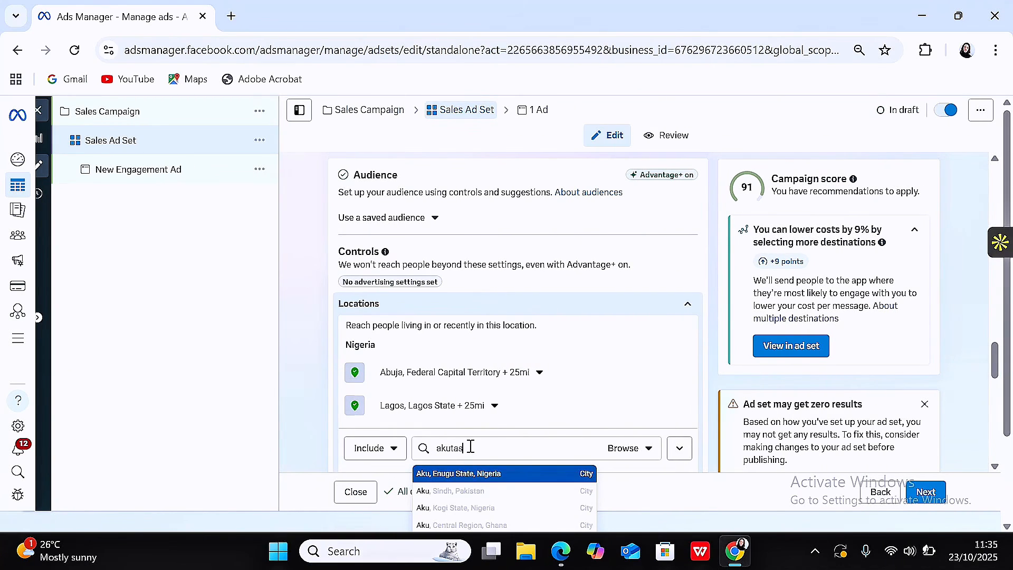
{"action": "key", "text": "BackSpace"}
{"action": "key", "text": "BackSpace"}
{"action": "key", "text": "BackSpace"}
{"action": "type", "text": "re"}
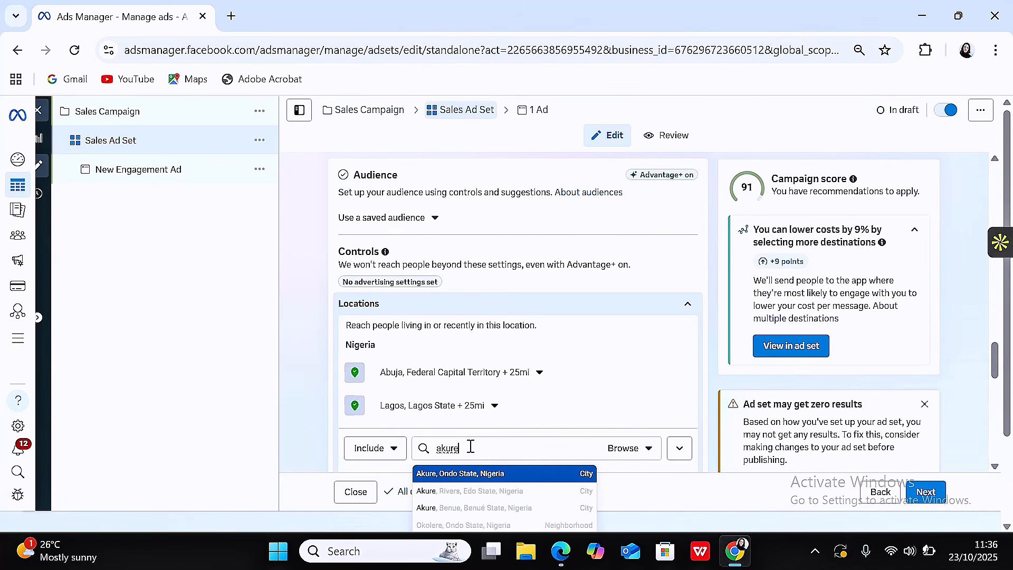
{"action": "left_click", "coordinate": [456, 475]}
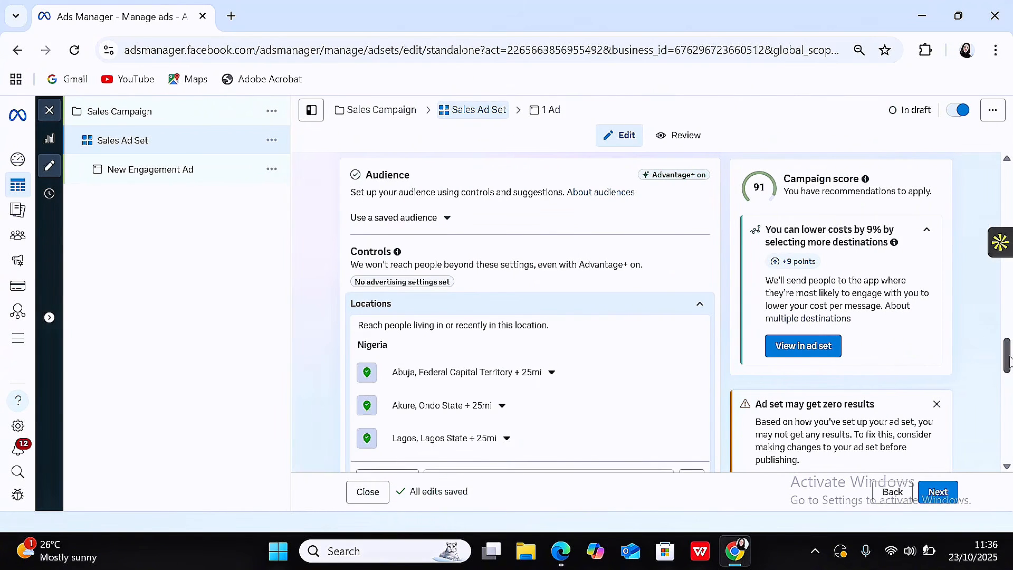
Step: Switch the ad set's manual message destination from WhatsApp to Messenger
{"action": "left_click_drag", "start_coordinate": [1008, 359], "coordinate": [1007, 378]}
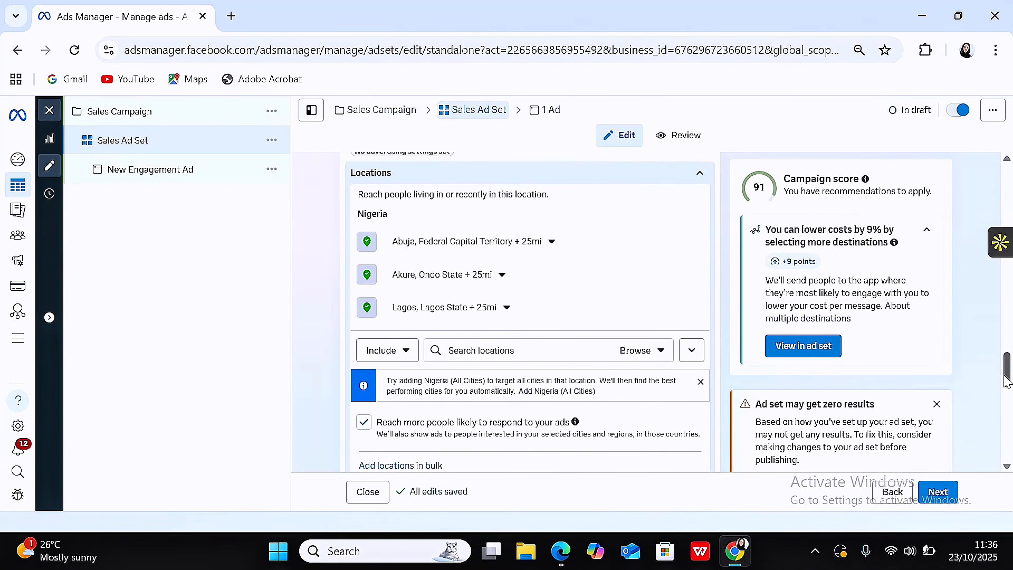
{"action": "left_click_drag", "start_coordinate": [1007, 376], "coordinate": [1007, 397]}
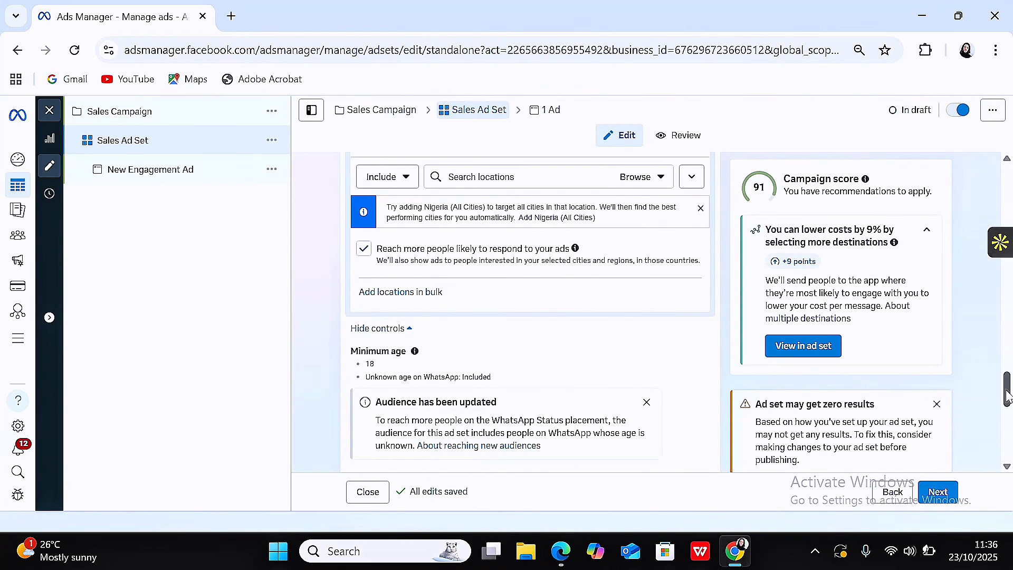
{"action": "left_click_drag", "start_coordinate": [1007, 392], "coordinate": [1007, 408]}
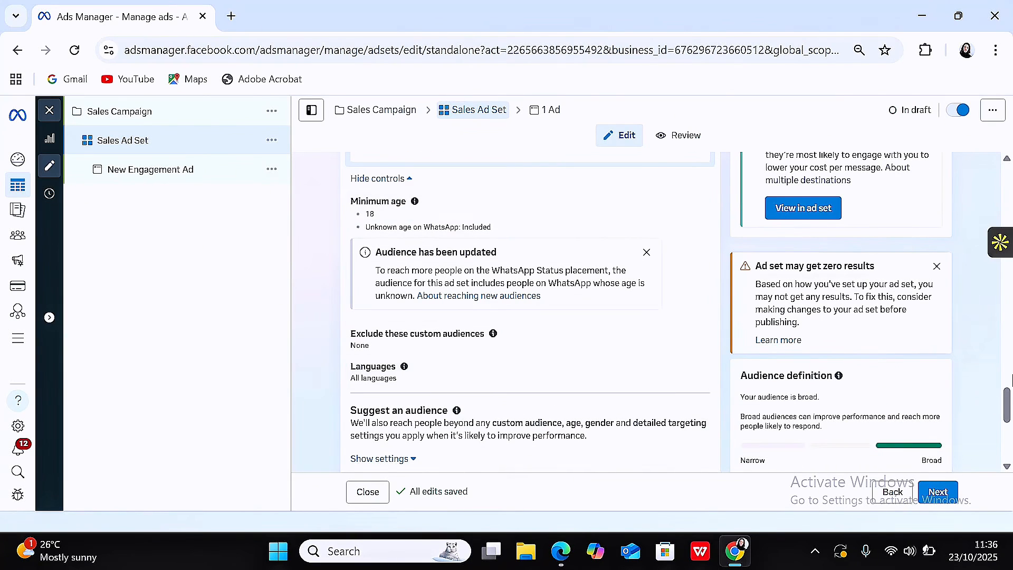
{"action": "left_click_drag", "start_coordinate": [1008, 409], "coordinate": [1007, 215]}
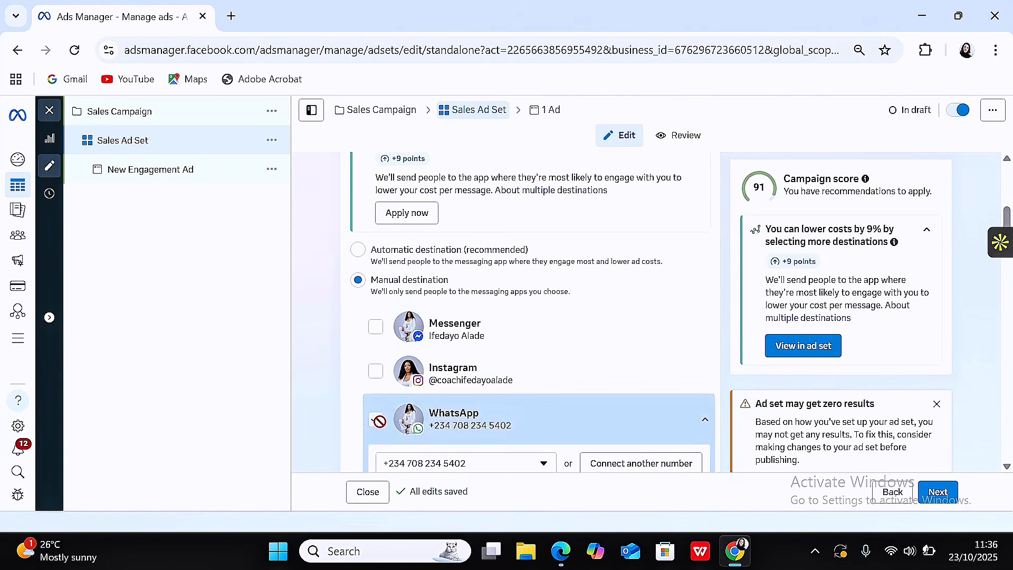
{"action": "left_click", "coordinate": [374, 330]}
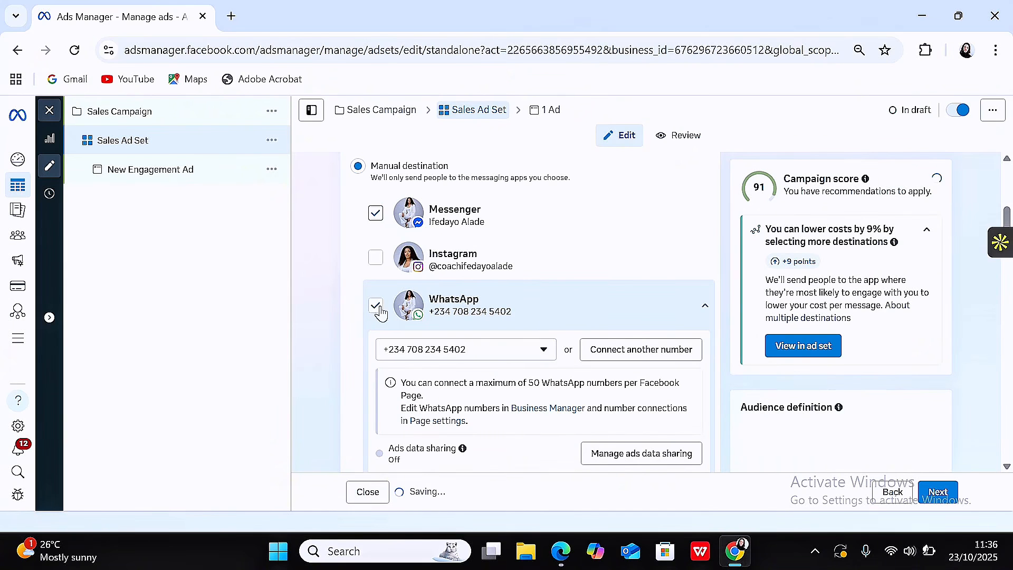
{"action": "left_click", "coordinate": [377, 307]}
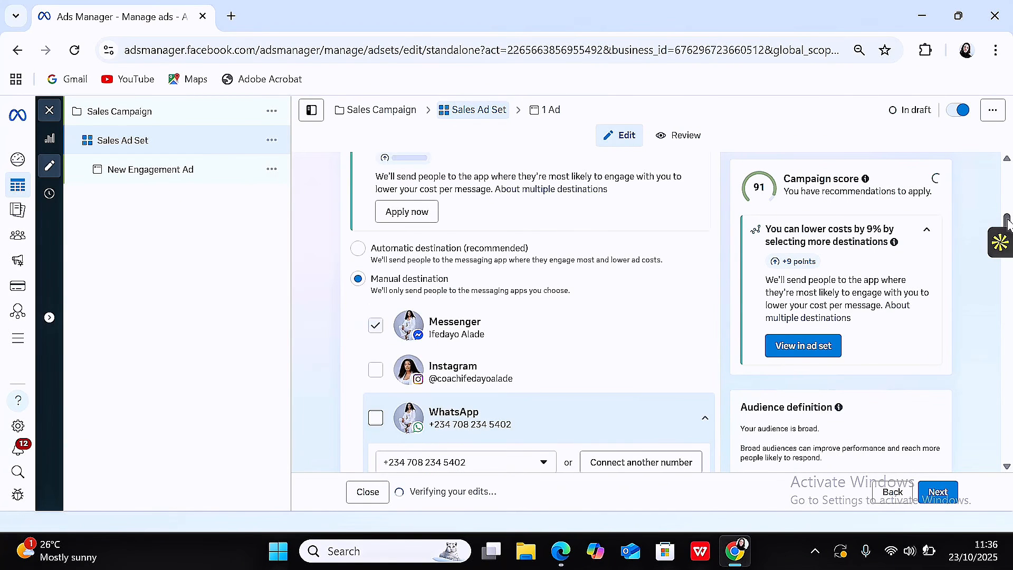
Step: Replace the Nigeria-wide audience location with Abuja, Federal Capital Territory, and add the city of Akure, Ondo State
{"action": "left_click_drag", "start_coordinate": [1008, 222], "coordinate": [1009, 371]}
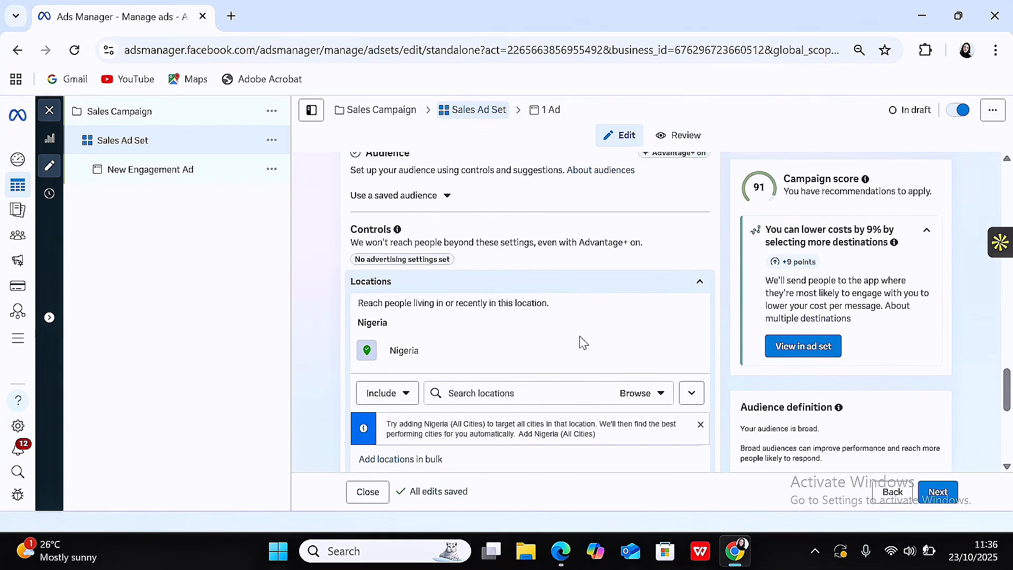
{"action": "left_click", "coordinate": [513, 389]}
{"action": "type", "text": "abuja"}
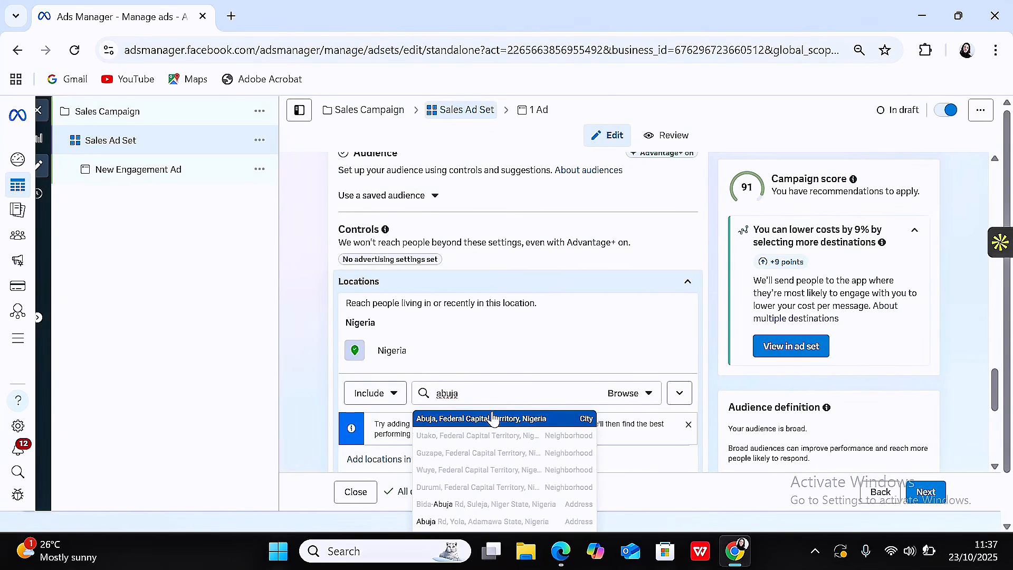
{"action": "left_click", "coordinate": [492, 418]}
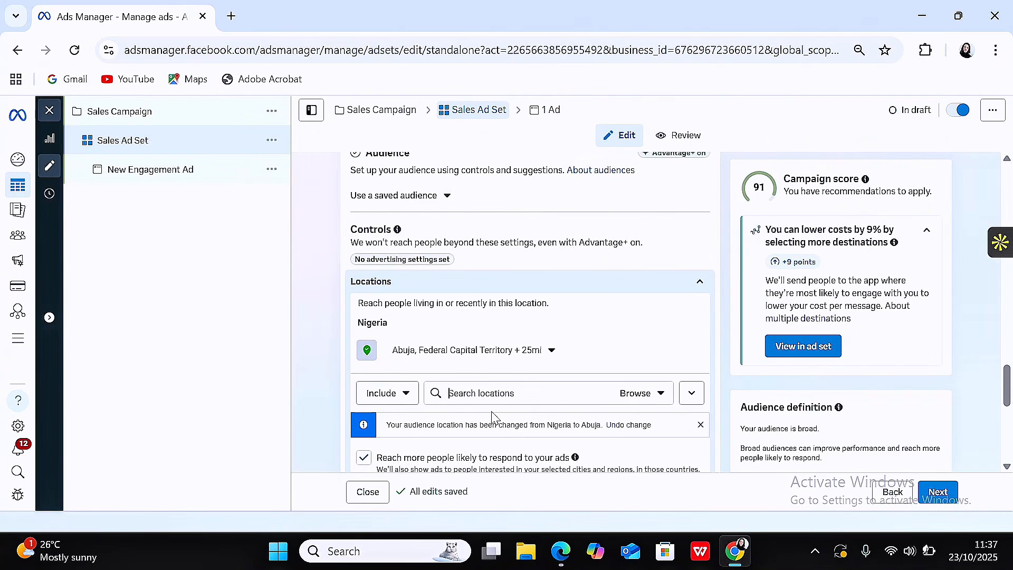
{"action": "type", "text": "akure"}
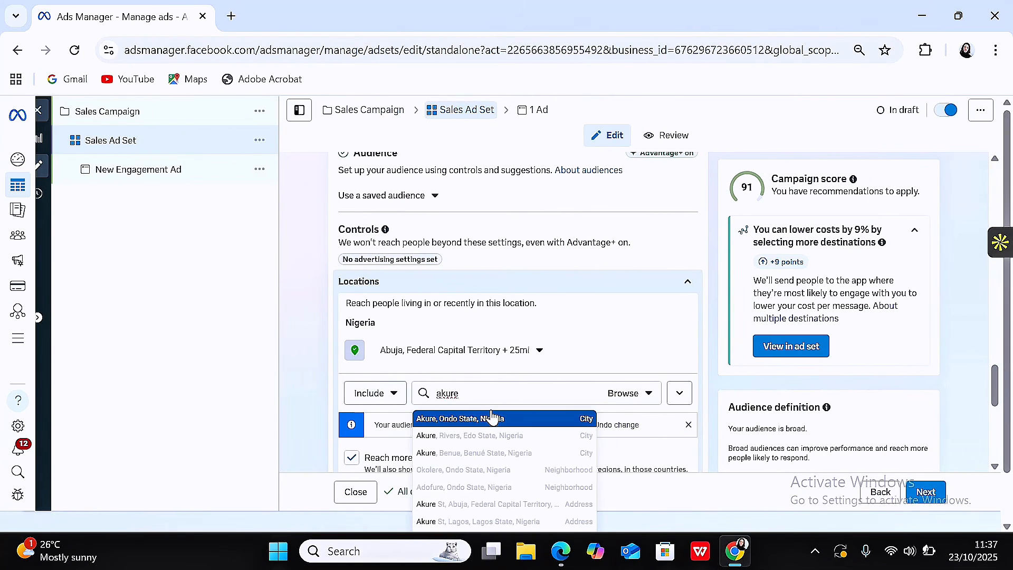
{"action": "left_click", "coordinate": [491, 418]}
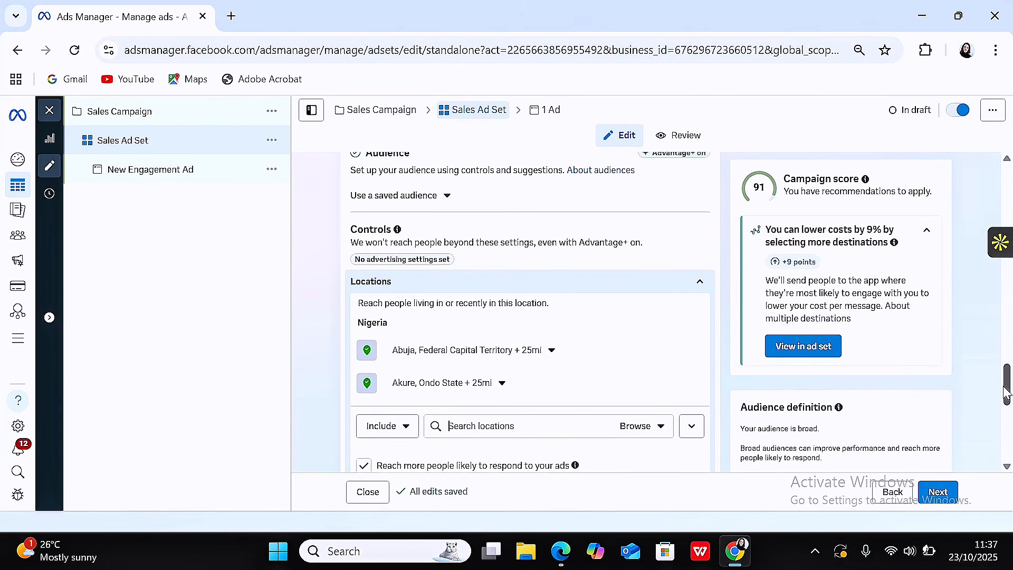
{"action": "mouse_move", "coordinate": [1007, 392]}
{"action": "left_mouse_down"}
{"action": "mouse_move", "coordinate": [1004, 430]}
{"action": "mouse_move", "coordinate": [1002, 374]}
{"action": "left_mouse_up"}
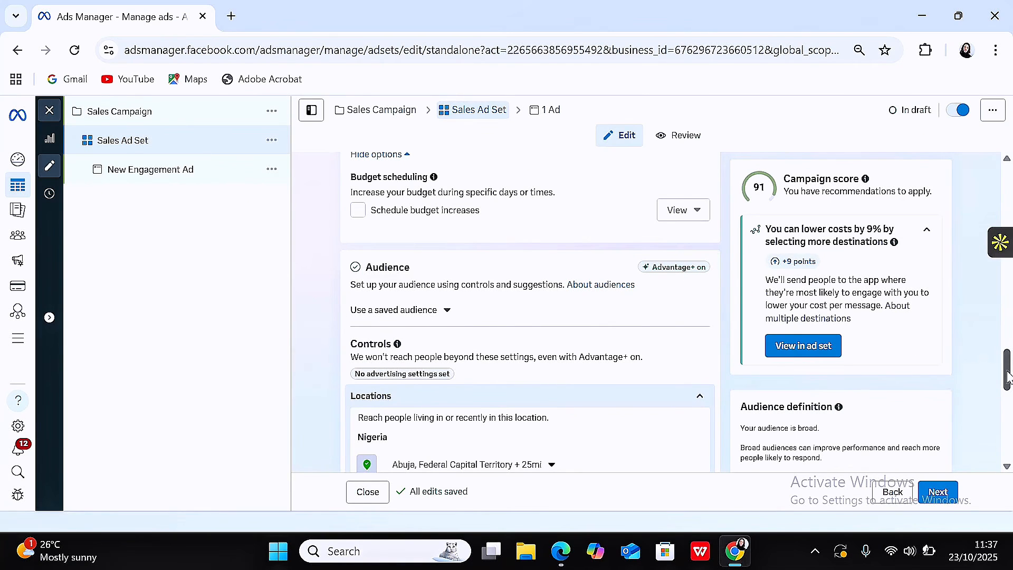
{"action": "mouse_move", "coordinate": [1008, 378]}
{"action": "left_mouse_down"}
{"action": "mouse_move", "coordinate": [1007, 341]}
{"action": "mouse_move", "coordinate": [1009, 375]}
{"action": "left_mouse_up"}
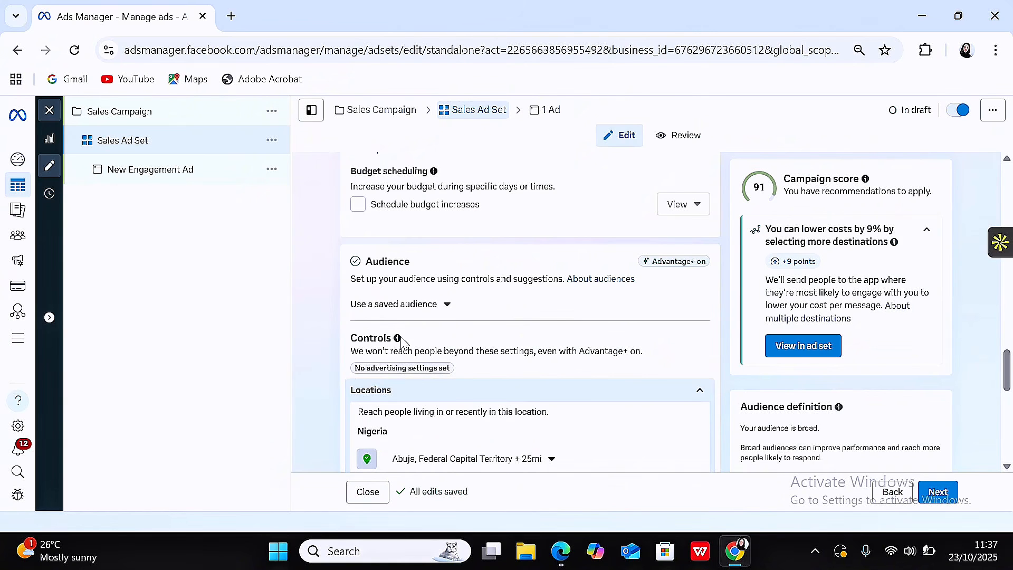
{"action": "left_click", "coordinate": [699, 392]}
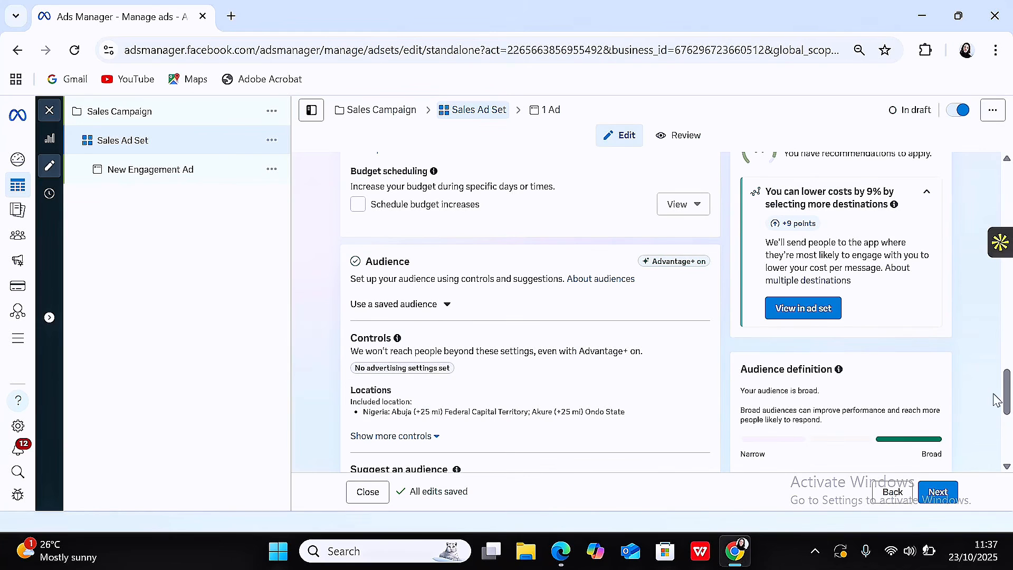
Step: Expand the Suggest an audience settings that cover custom audiences, age, gender and detailed targeting
{"action": "left_click_drag", "start_coordinate": [1006, 399], "coordinate": [1003, 429]}
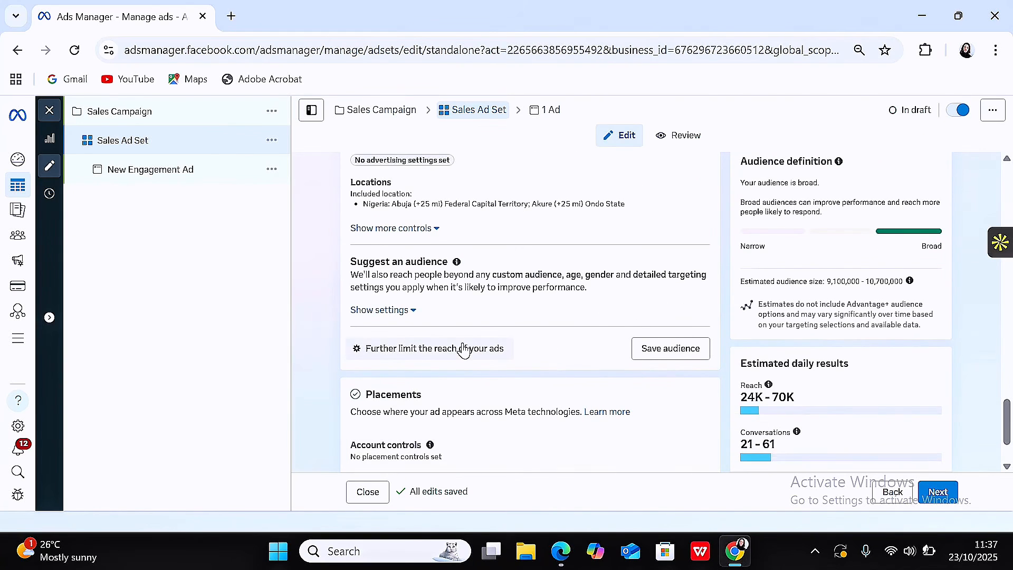
{"action": "left_click", "coordinate": [401, 314]}
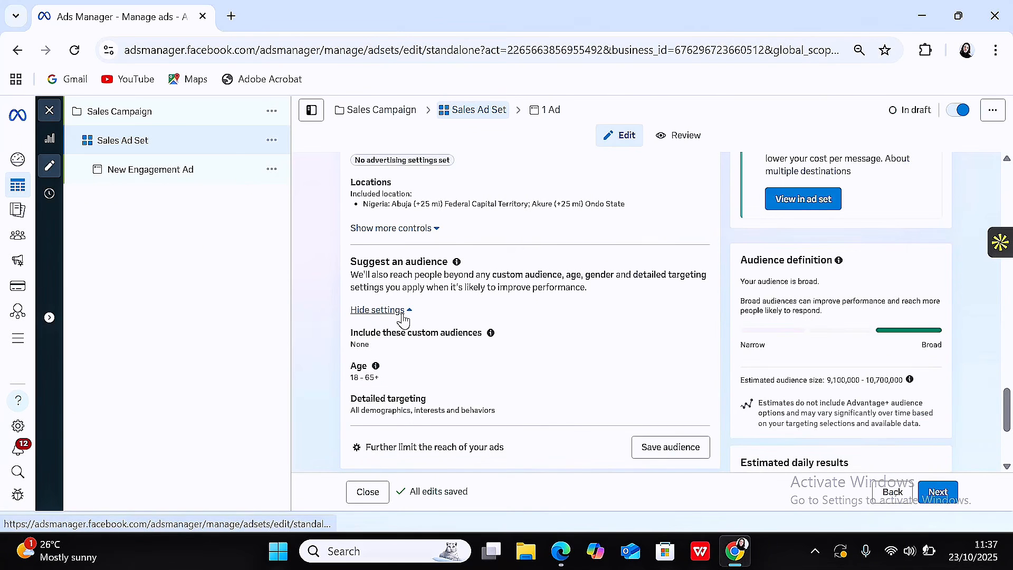
{"action": "left_click", "coordinate": [399, 316]}
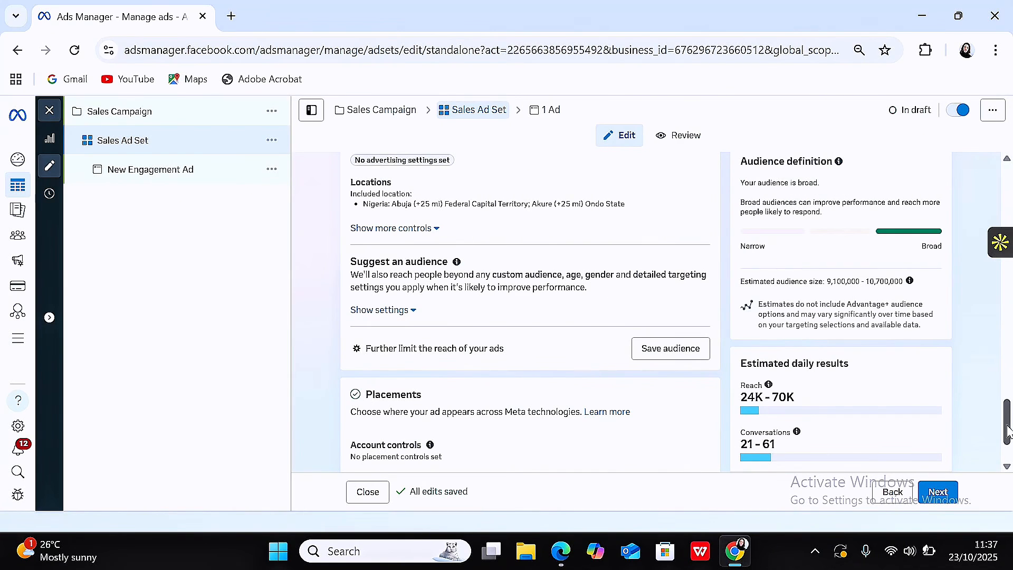
{"action": "mouse_move", "coordinate": [1006, 430]}
{"action": "left_mouse_down"}
{"action": "mouse_move", "coordinate": [999, 350]}
{"action": "mouse_move", "coordinate": [1008, 422]}
{"action": "left_mouse_up"}
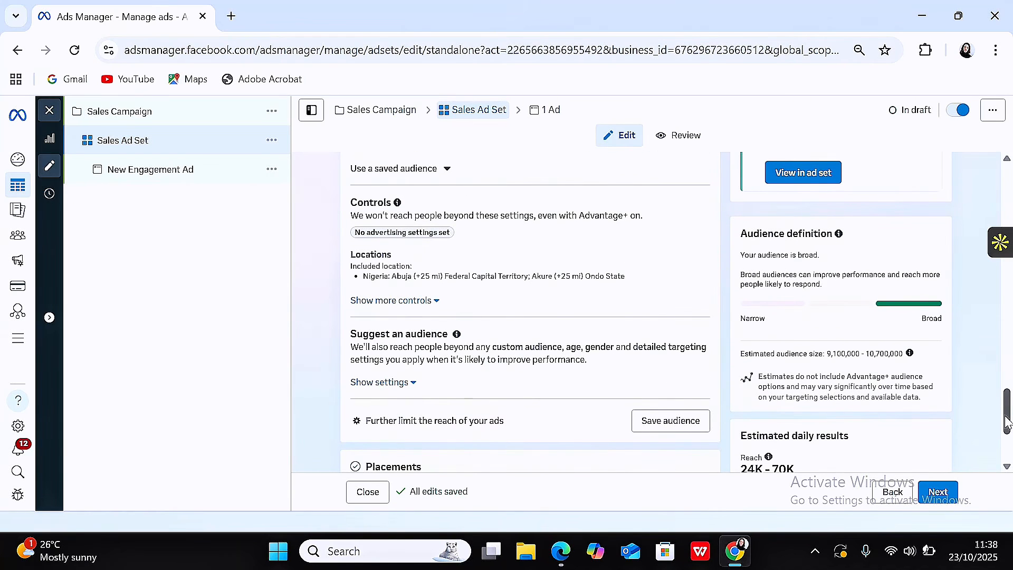
{"action": "left_click_drag", "start_coordinate": [1006, 422], "coordinate": [1006, 422]}
{"action": "left_click", "coordinate": [396, 384]}
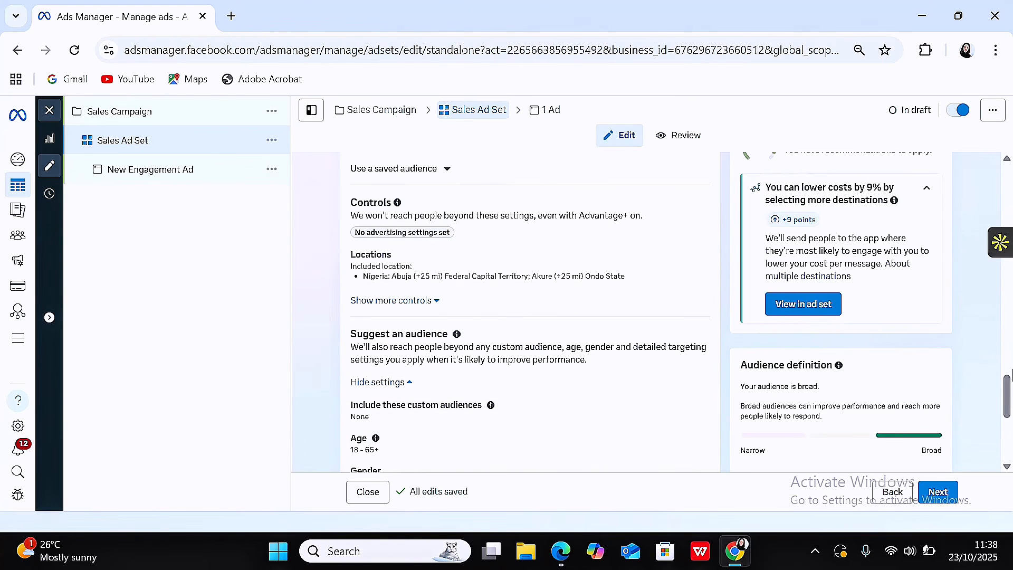
Step: Set the suggested audience's age range to 22–40 and its gender to Men
{"action": "scroll", "coordinate": [1006, 395], "scroll_direction": "down", "scroll_amount": 4}
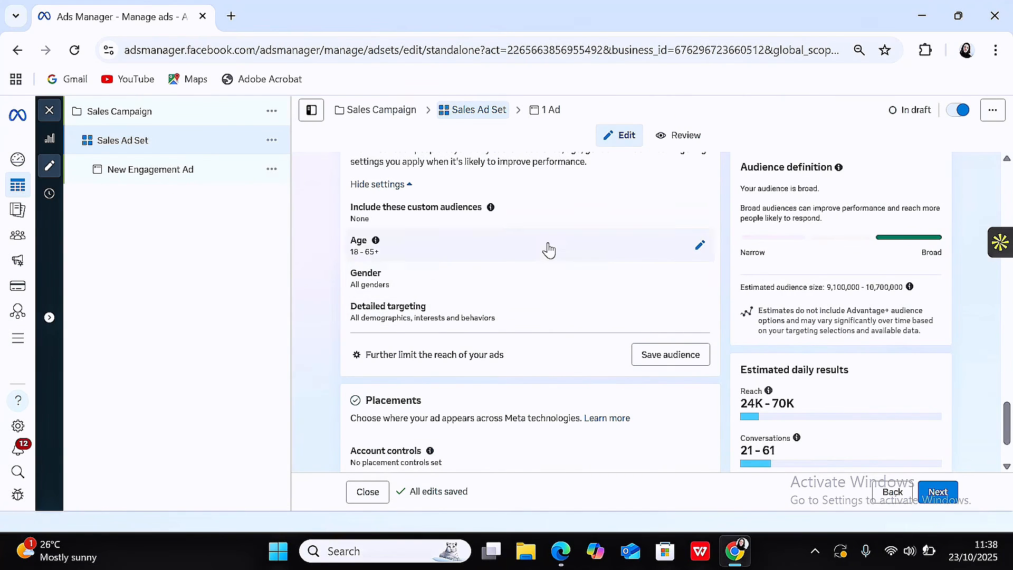
{"action": "left_click", "coordinate": [702, 247]}
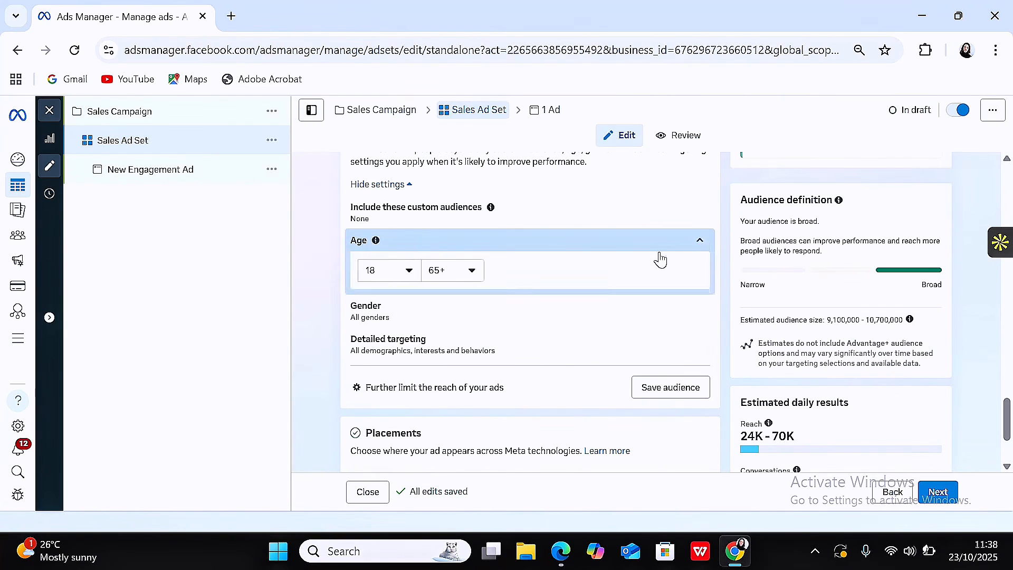
{"action": "left_click", "coordinate": [407, 272]}
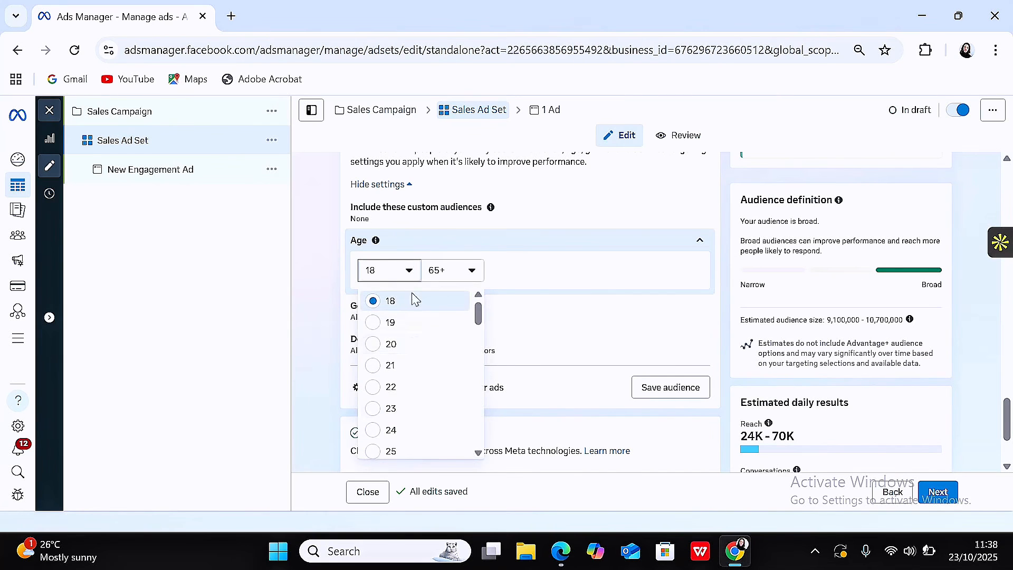
{"action": "left_click", "coordinate": [402, 392]}
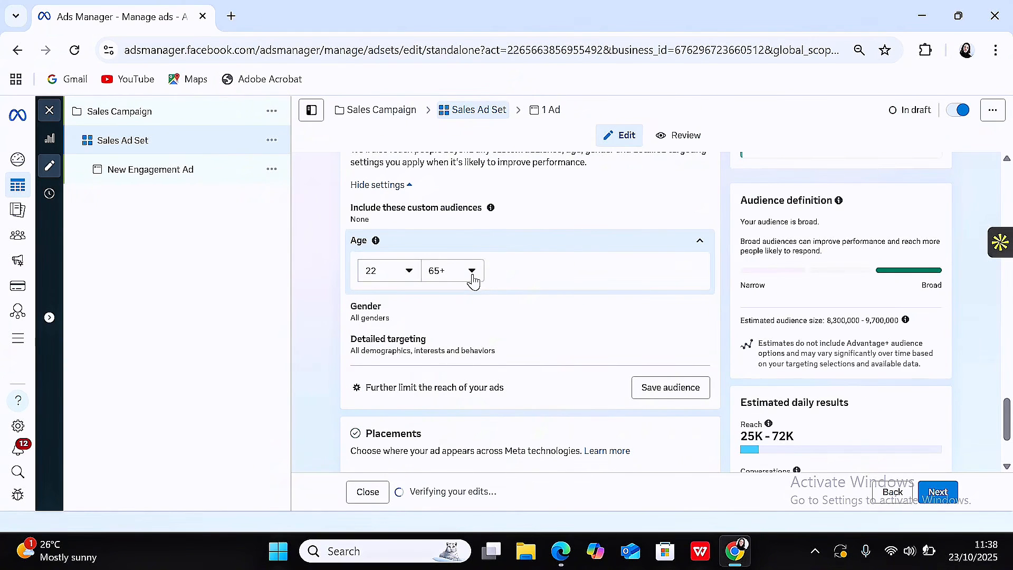
{"action": "left_click", "coordinate": [472, 272]}
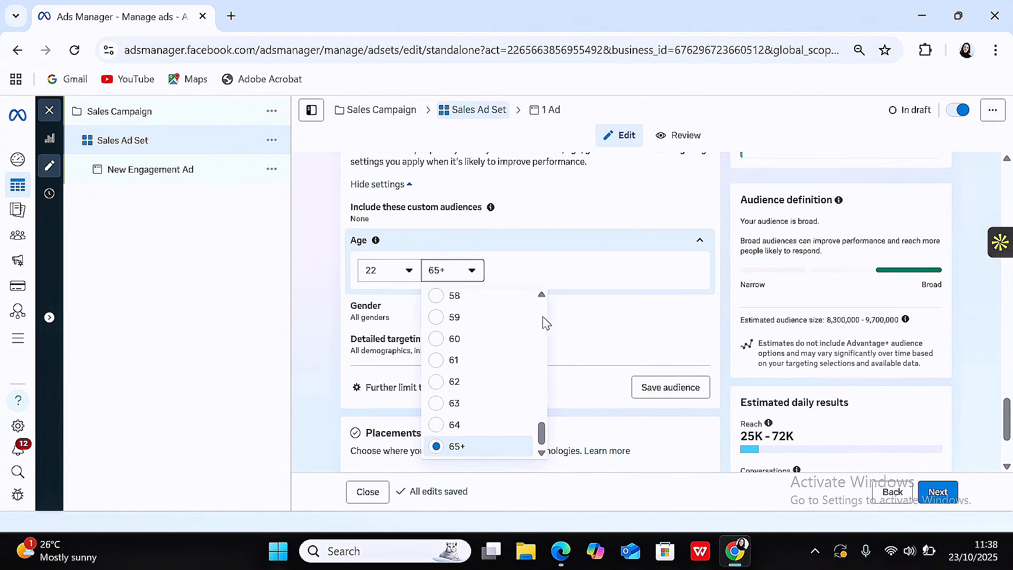
{"action": "scroll", "coordinate": [546, 323], "scroll_direction": "up", "scroll_amount": 8}
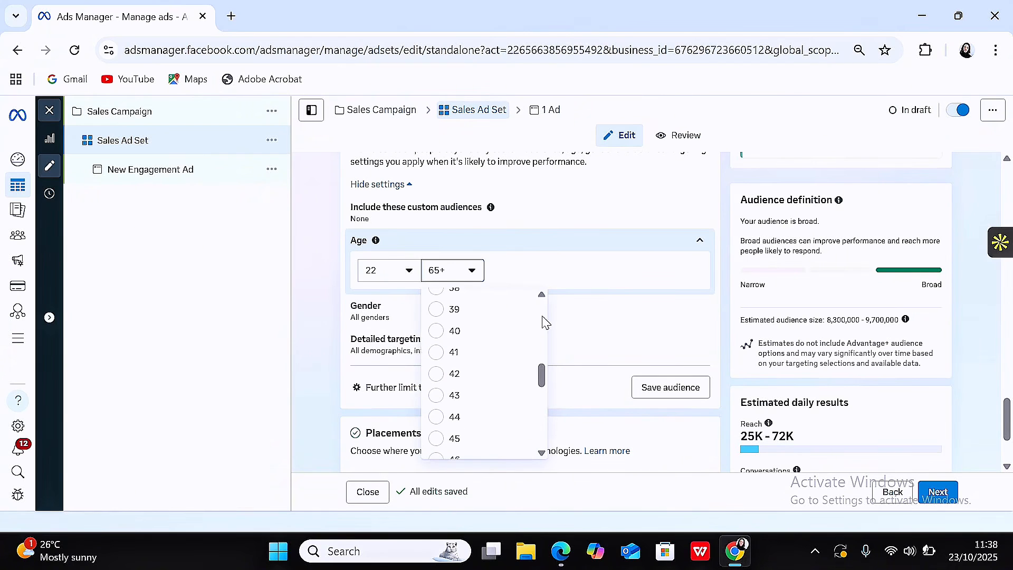
{"action": "left_click", "coordinate": [493, 338]}
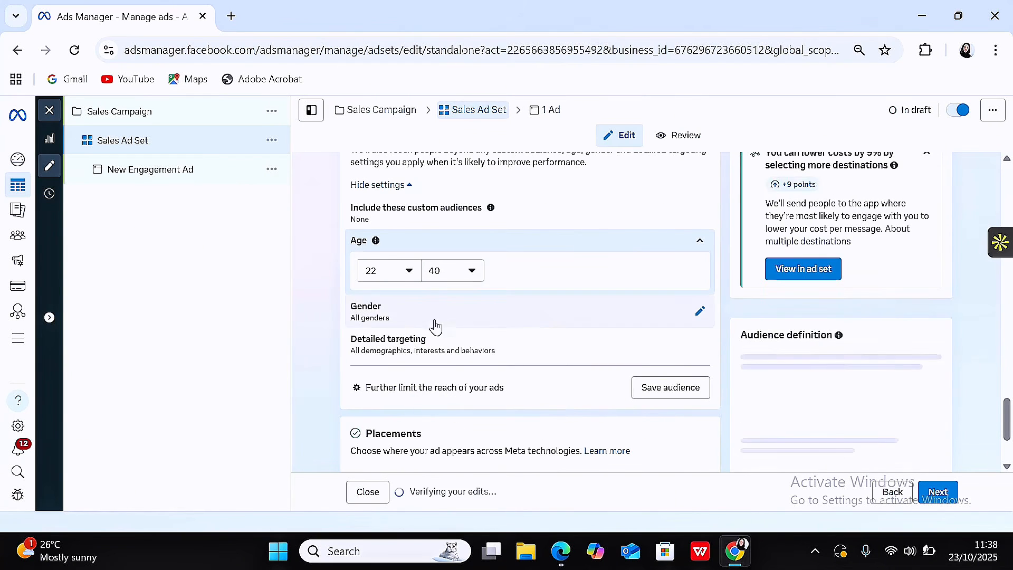
{"action": "left_click", "coordinate": [698, 314]}
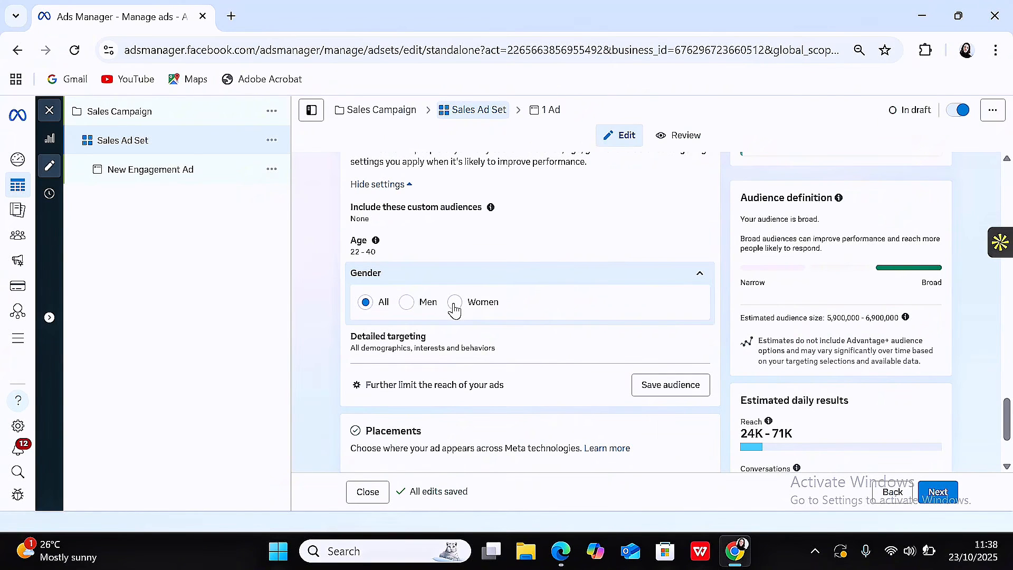
{"action": "left_click", "coordinate": [412, 304]}
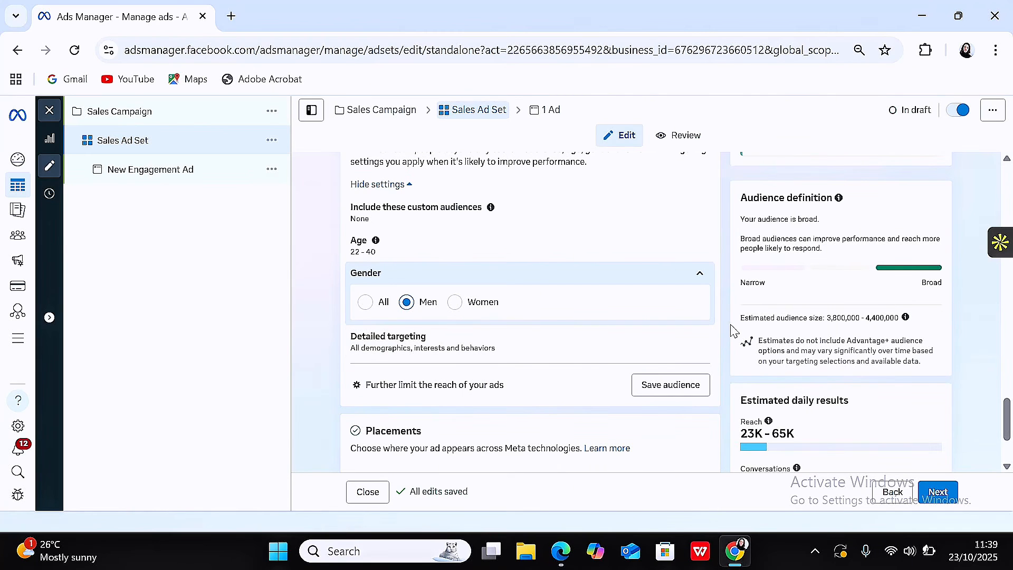
Step: Open Detailed targeting for editing and look through the suggested demographics, interests and behaviors without adding any
{"action": "left_click", "coordinate": [700, 349]}
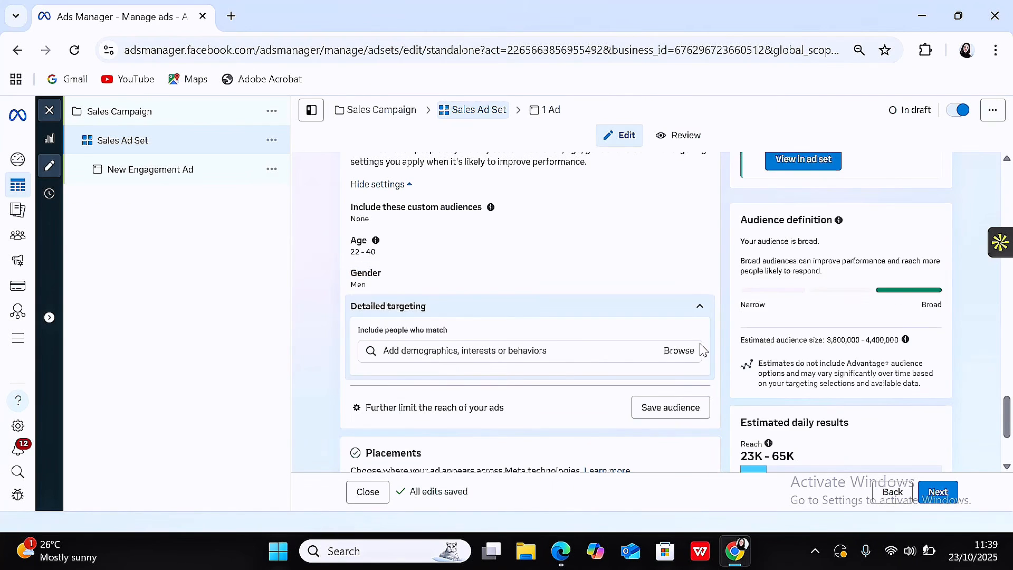
{"action": "left_click", "coordinate": [526, 349]}
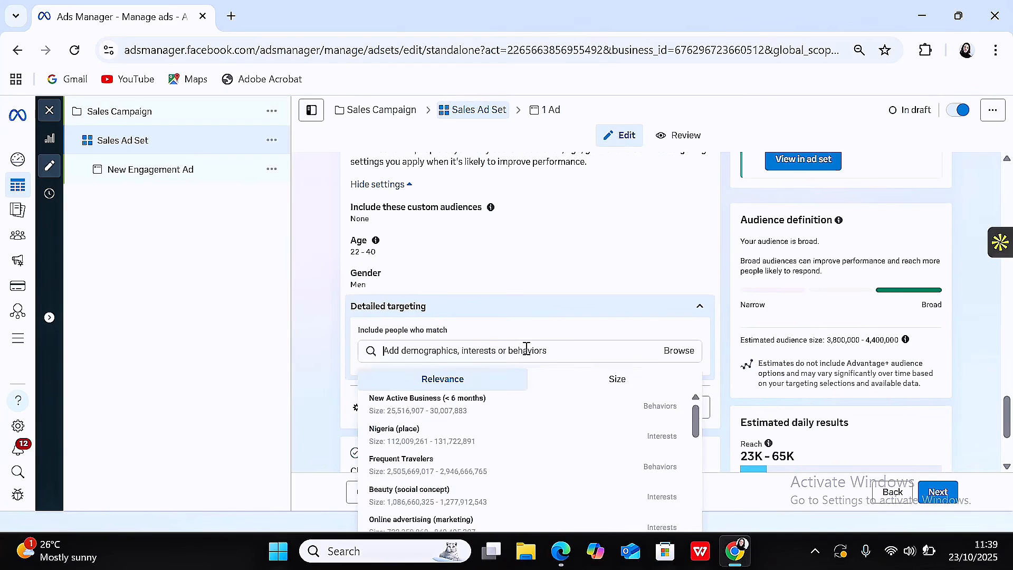
{"action": "mouse_move", "coordinate": [482, 401]}
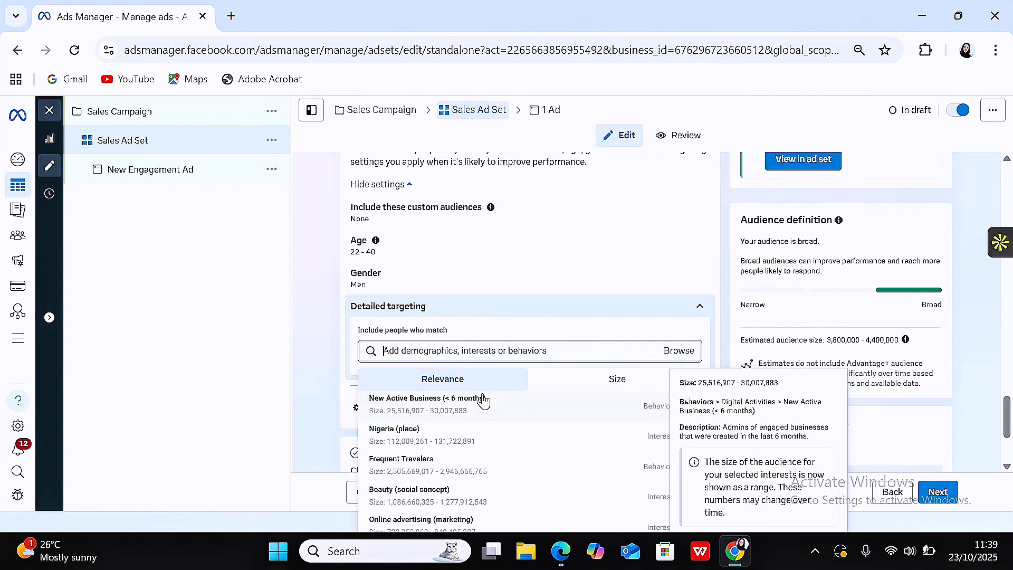
{"action": "left_click", "coordinate": [726, 314]}
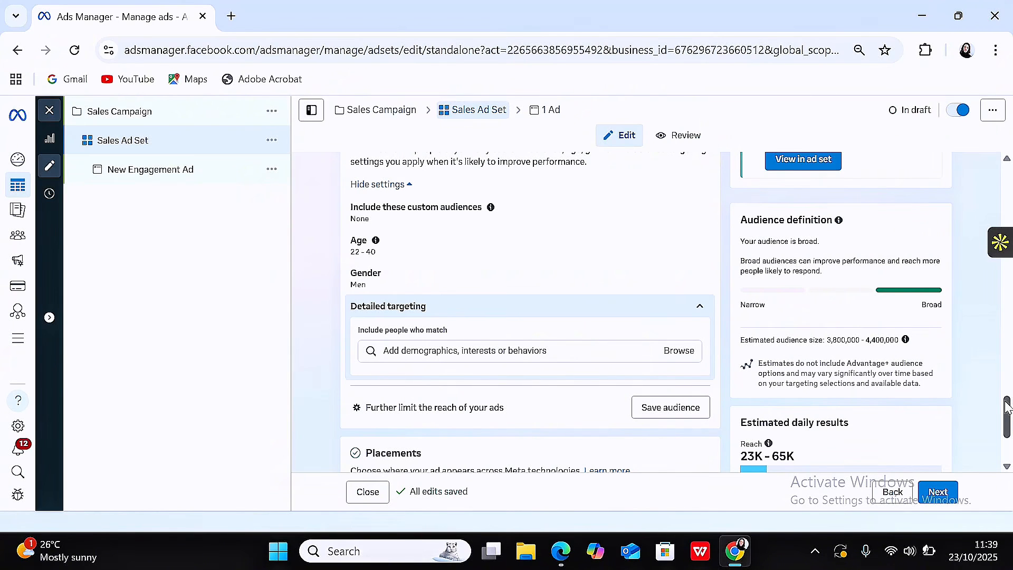
Step: Switch the ad set's placements from Advantage+ placements to Manual placements and go to the platform choices
{"action": "left_click_drag", "start_coordinate": [1007, 407], "coordinate": [1008, 436]}
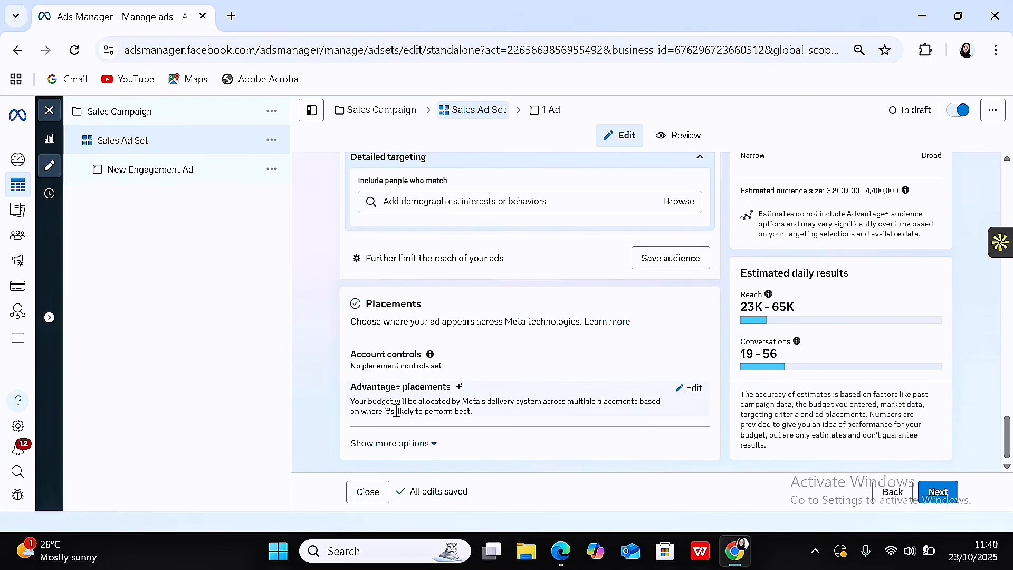
{"action": "left_click", "coordinate": [693, 389]}
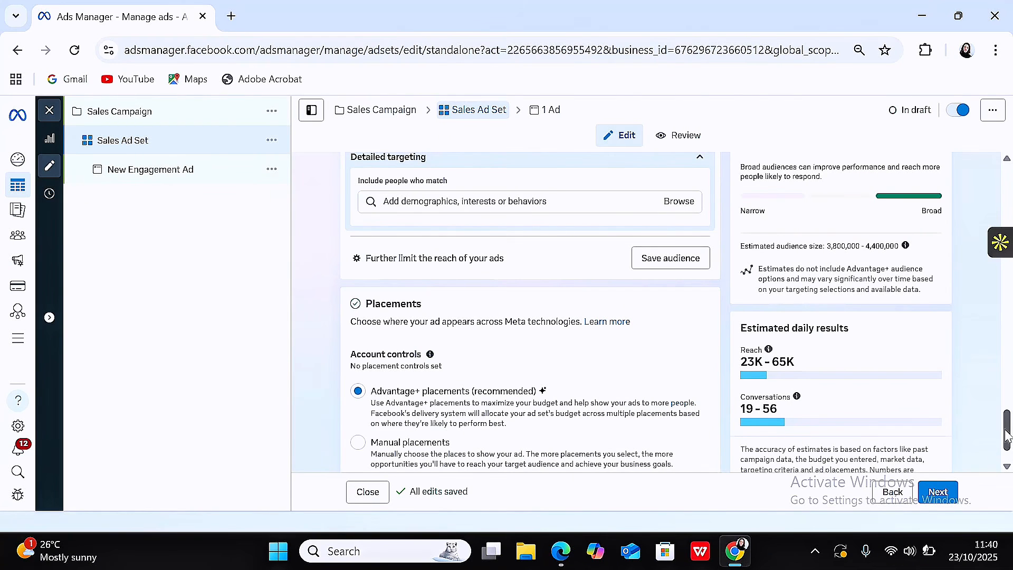
{"action": "left_click_drag", "start_coordinate": [1008, 436], "coordinate": [1009, 460]}
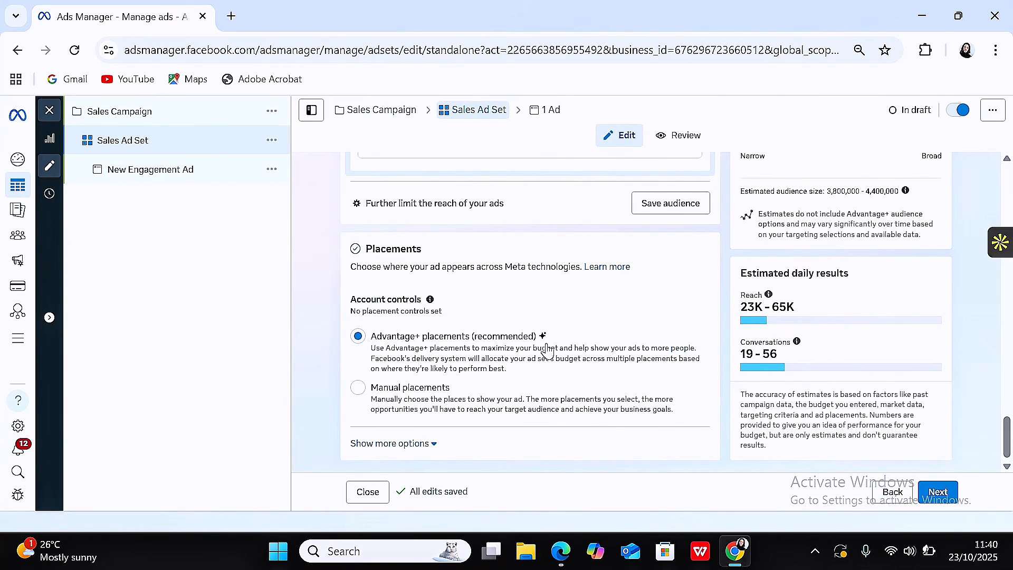
{"action": "left_click", "coordinate": [358, 389]}
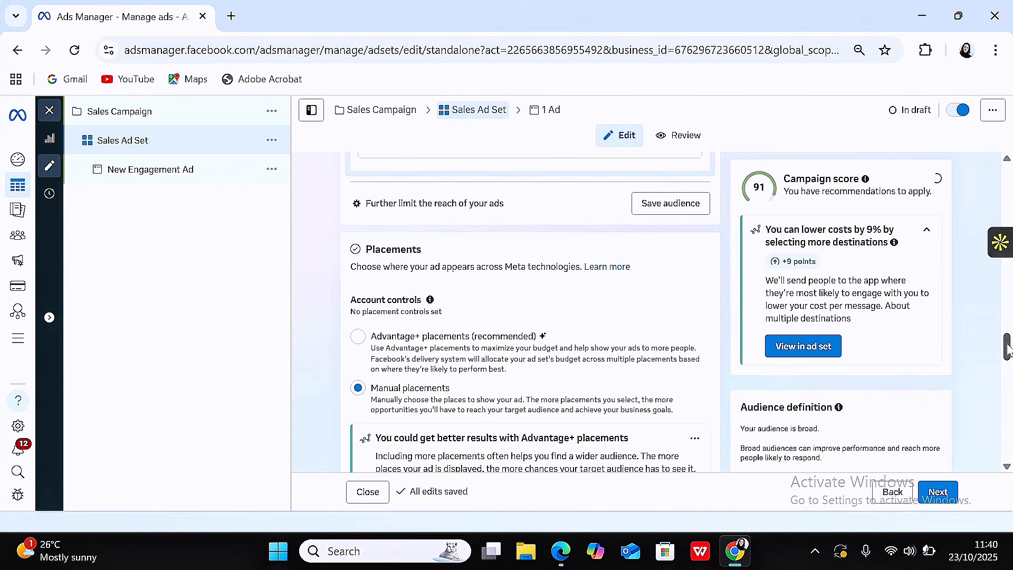
{"action": "left_click_drag", "start_coordinate": [1008, 348], "coordinate": [1007, 375]}
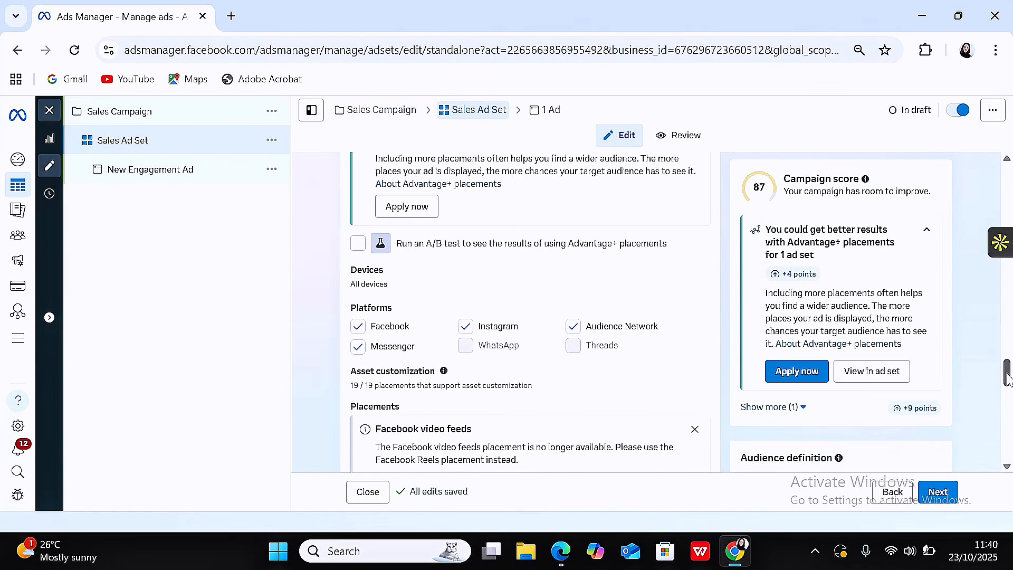
{"action": "mouse_move", "coordinate": [1007, 376]}
{"action": "left_mouse_down"}
{"action": "mouse_move", "coordinate": [1007, 351]}
{"action": "mouse_move", "coordinate": [1007, 387]}
{"action": "left_mouse_up"}
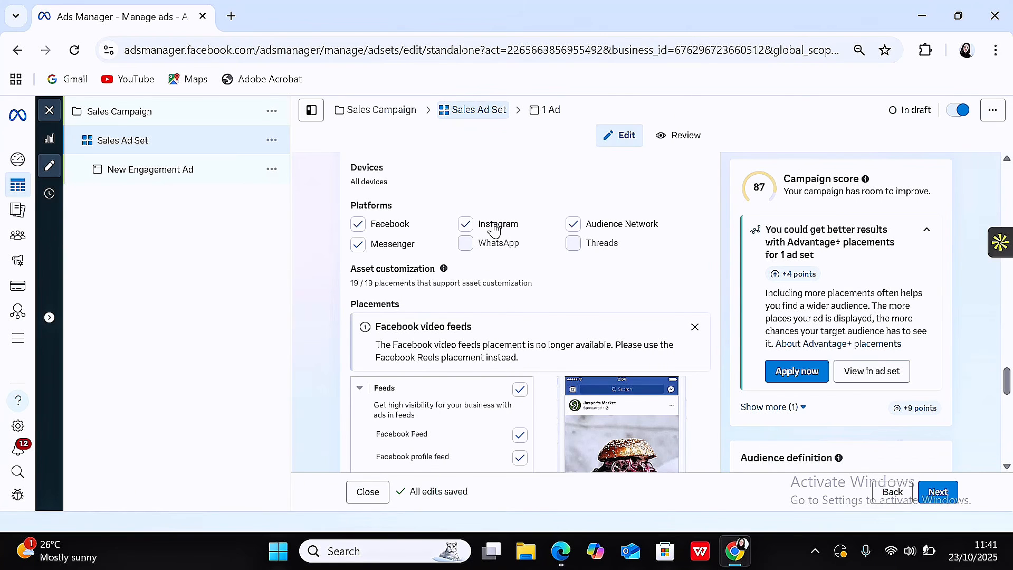
Step: Limit the manual placements to the Facebook platform by deselecting Instagram, Audience Network and Messenger
{"action": "left_click", "coordinate": [465, 224]}
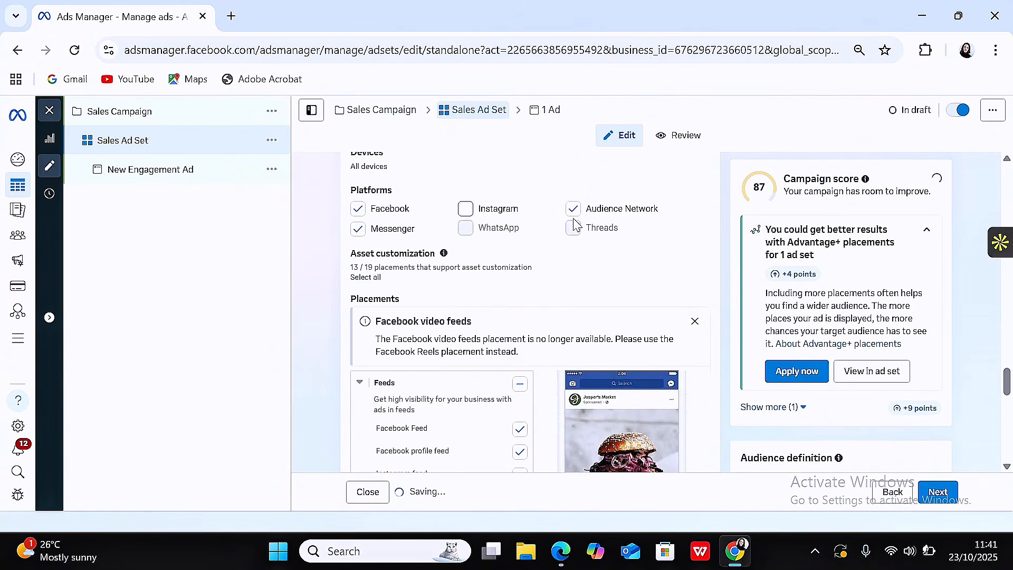
{"action": "left_click", "coordinate": [572, 212]}
{"action": "left_click", "coordinate": [359, 229]}
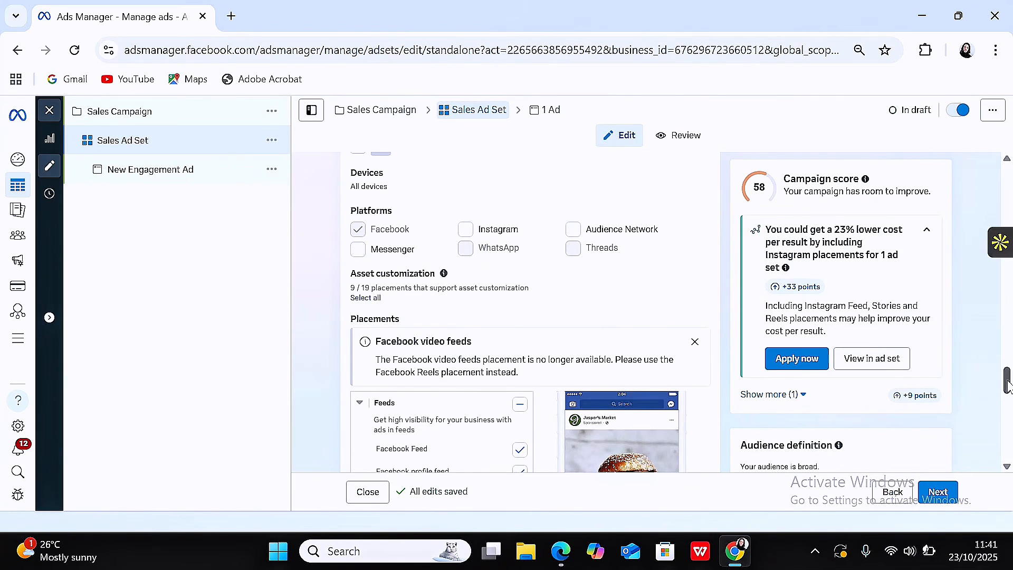
{"action": "left_click_drag", "start_coordinate": [1006, 385], "coordinate": [1007, 406]}
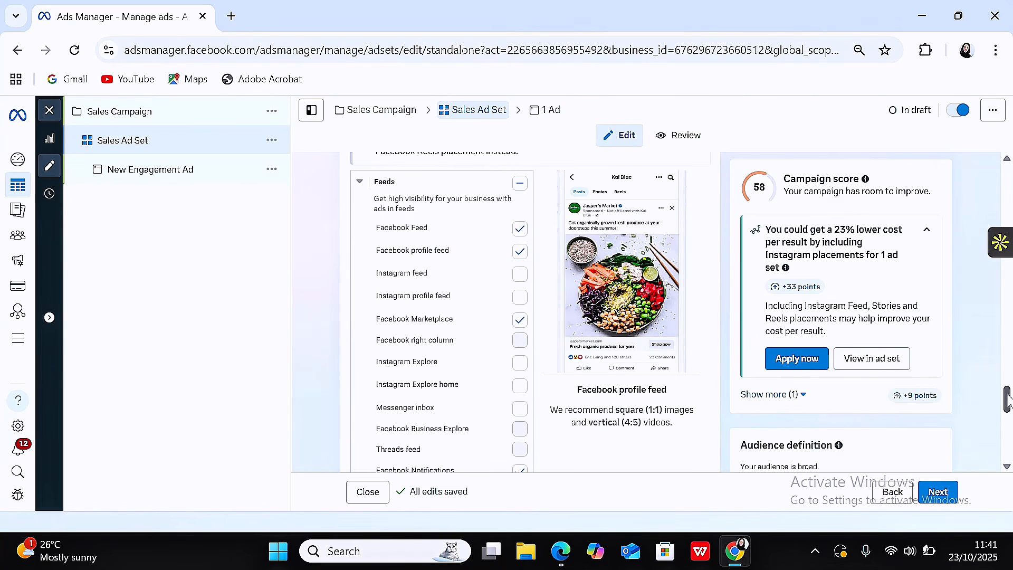
Step: Exclude Facebook Marketplace from the ad set's manual placements and continue to the ad level
{"action": "left_click_drag", "start_coordinate": [1007, 401], "coordinate": [1007, 411]}
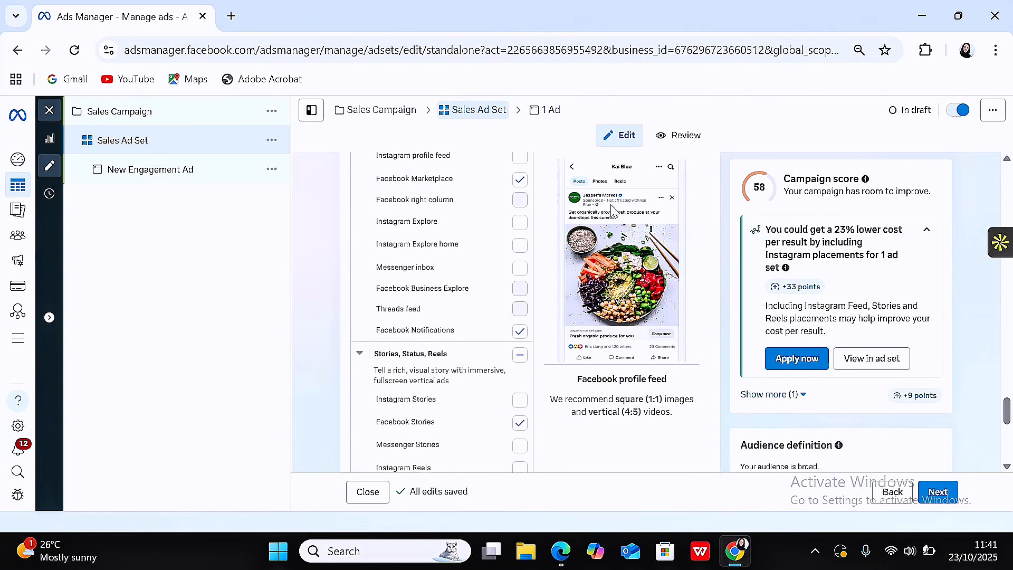
{"action": "left_click", "coordinate": [520, 180]}
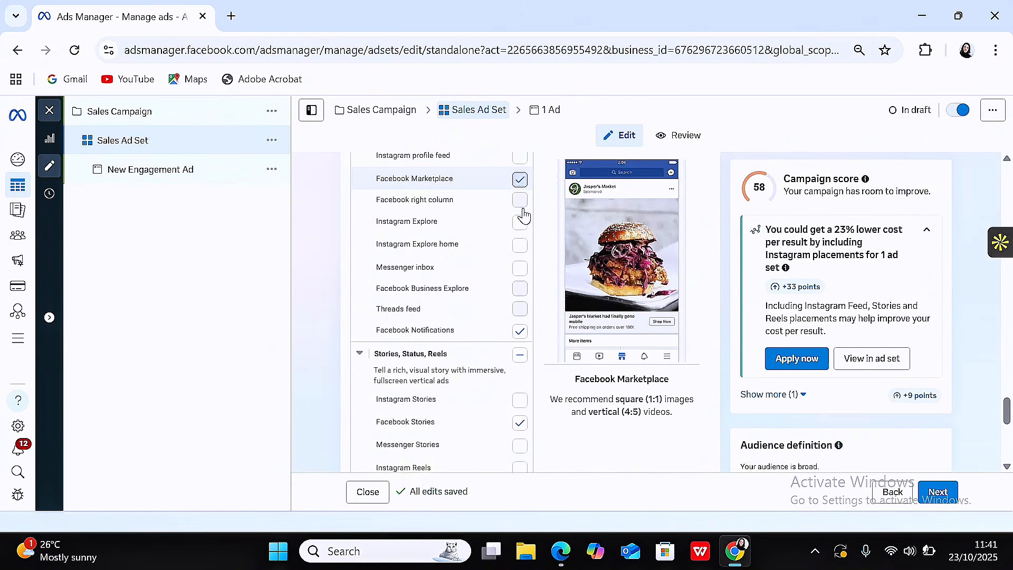
{"action": "scroll", "coordinate": [635, 304], "scroll_direction": "down", "scroll_amount": 1}
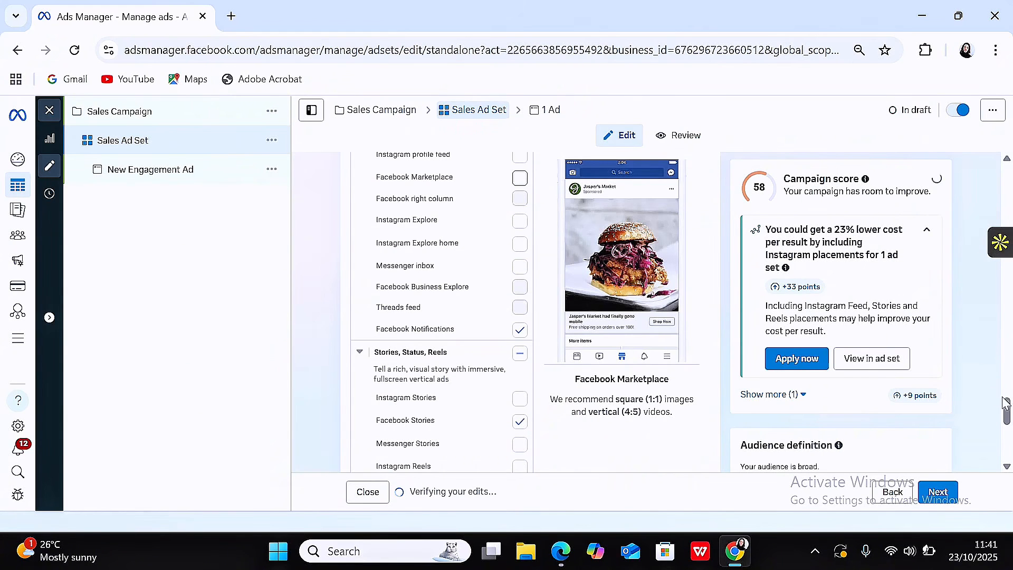
{"action": "left_click_drag", "start_coordinate": [1007, 414], "coordinate": [999, 453]}
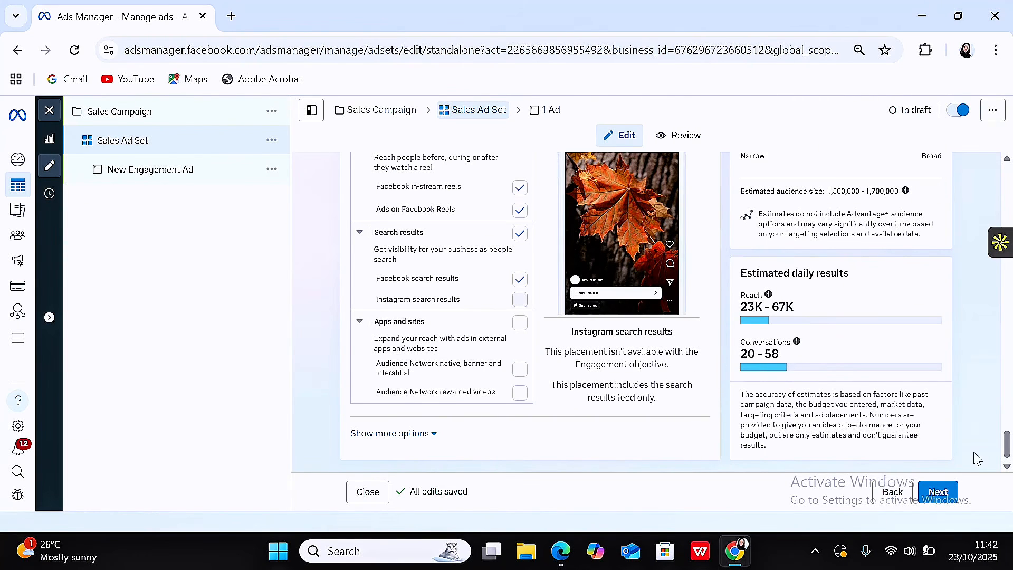
{"action": "left_click_drag", "start_coordinate": [1008, 452], "coordinate": [1010, 475]}
{"action": "left_click", "coordinate": [932, 500]}
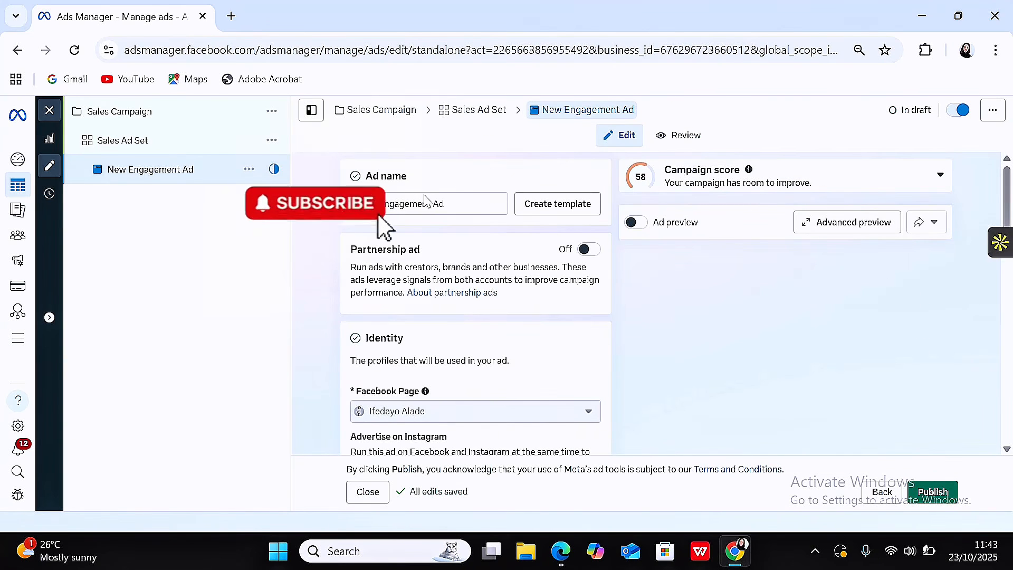
Step: Rename the new engagement ad as Sales Ad
{"action": "left_click_drag", "start_coordinate": [430, 201], "coordinate": [329, 208]}
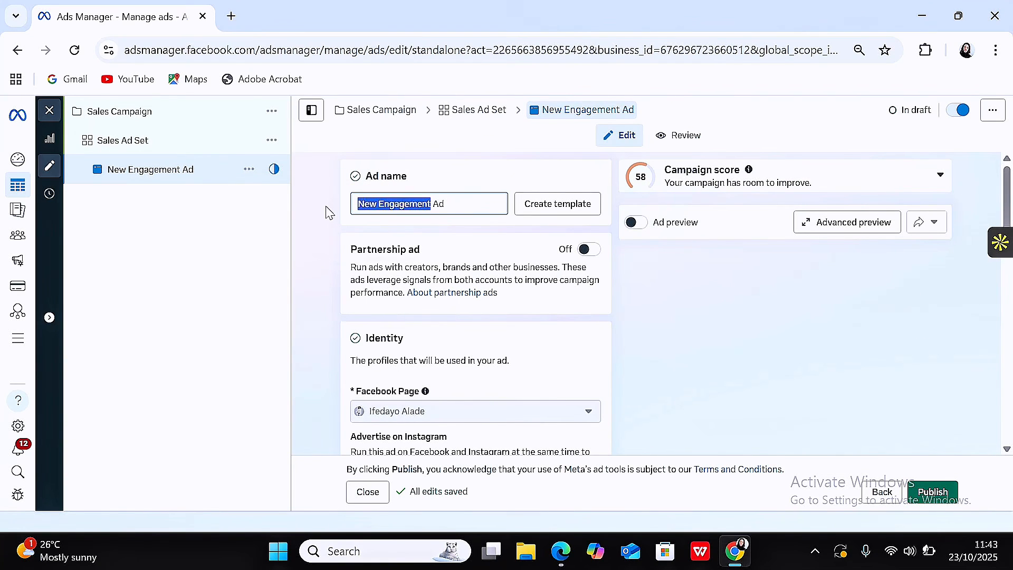
{"action": "type", "text": "S"}
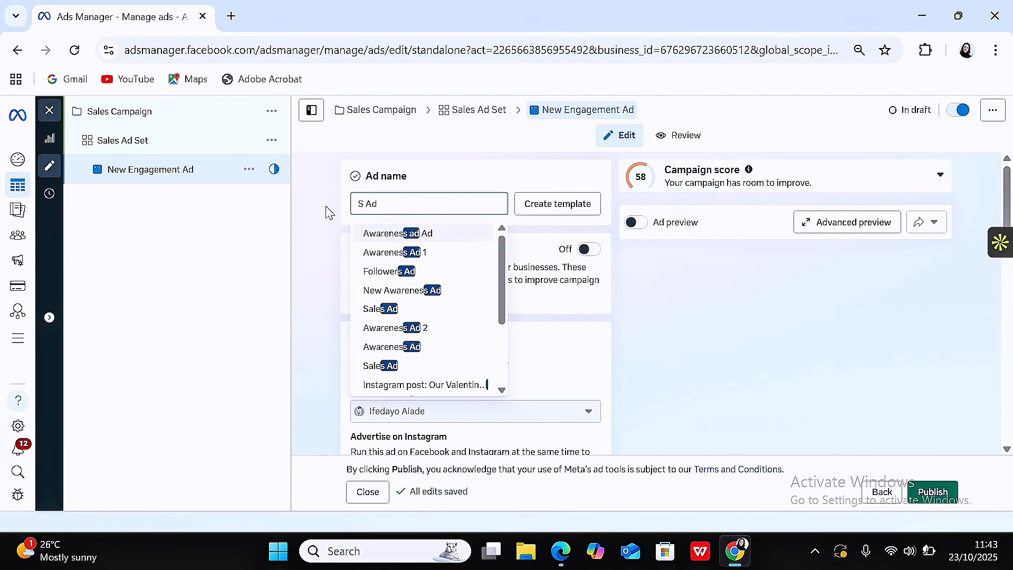
{"action": "type", "text": "le"}
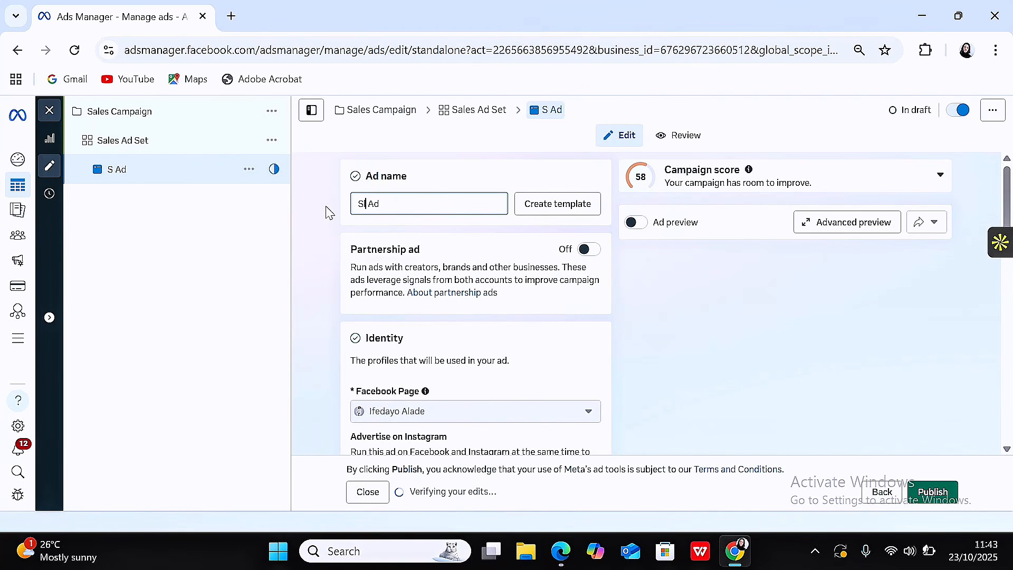
{"action": "type", "text": "ales"}
{"action": "left_click", "coordinate": [627, 290]}
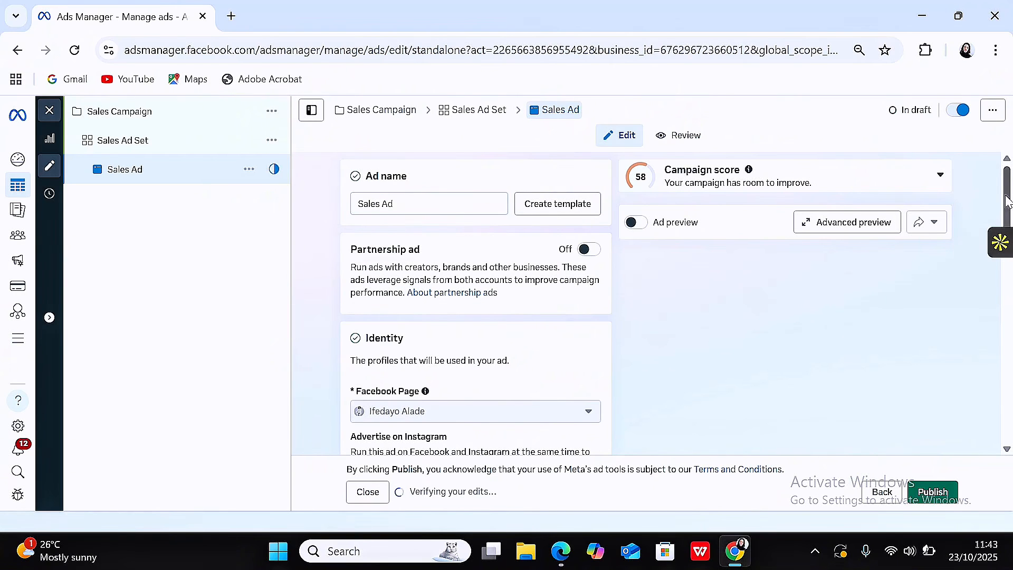
Step: Change the ad setup from creating a new ad to Use existing content
{"action": "scroll", "coordinate": [1003, 211], "scroll_direction": "down", "scroll_amount": 3}
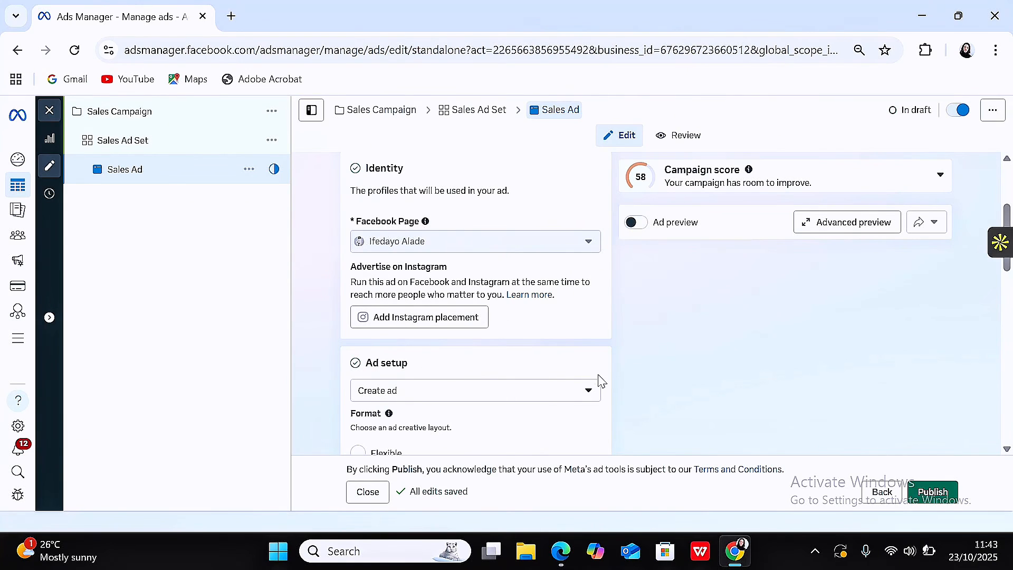
{"action": "left_click_drag", "start_coordinate": [1006, 222], "coordinate": [1007, 259]}
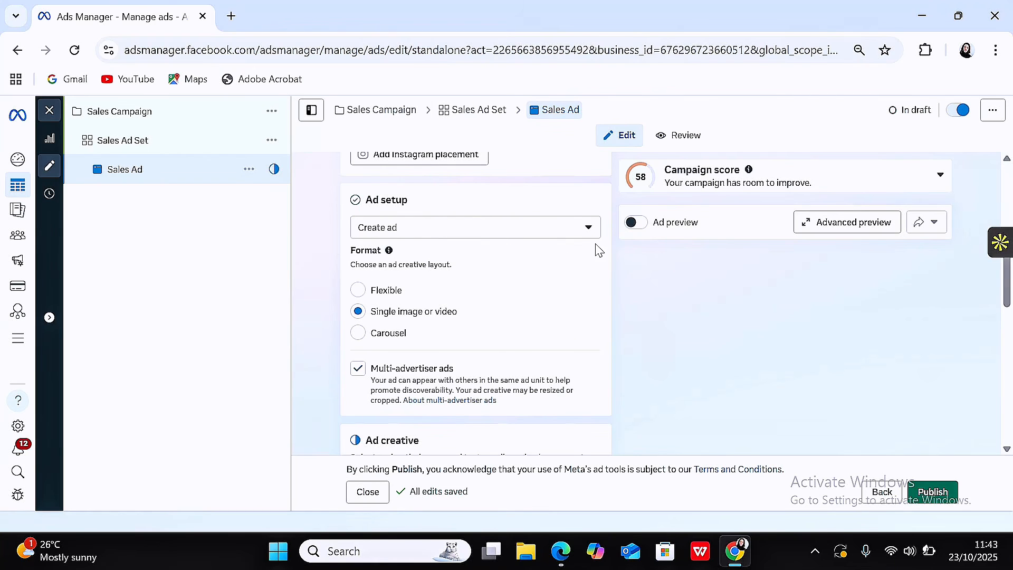
{"action": "left_click", "coordinate": [588, 229]}
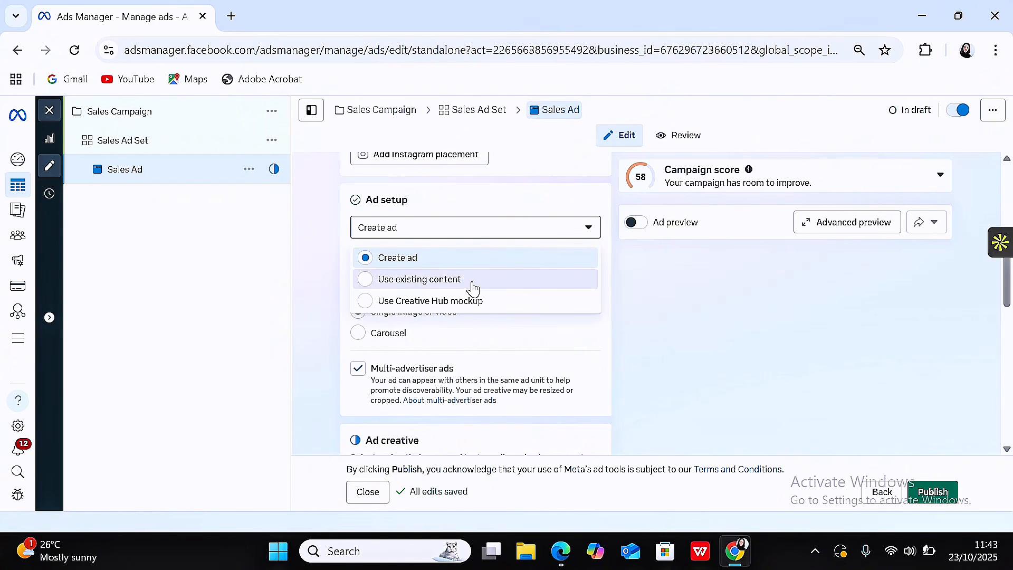
{"action": "left_click", "coordinate": [471, 284]}
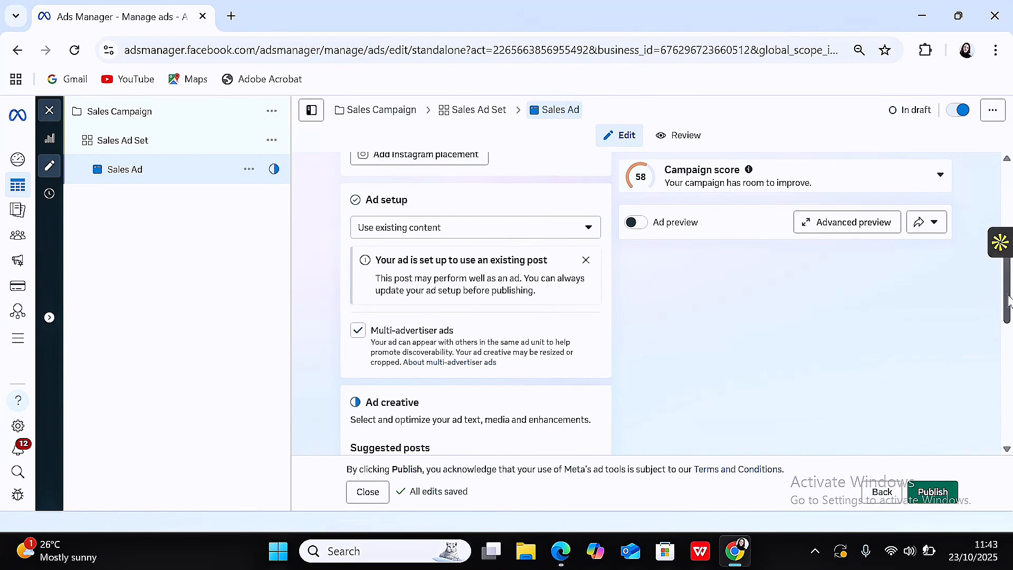
Step: Choose the Facebook reel beginning "You've got a unique personality" from the existing posts as the ad's content
{"action": "left_click_drag", "start_coordinate": [1007, 299], "coordinate": [1007, 338]}
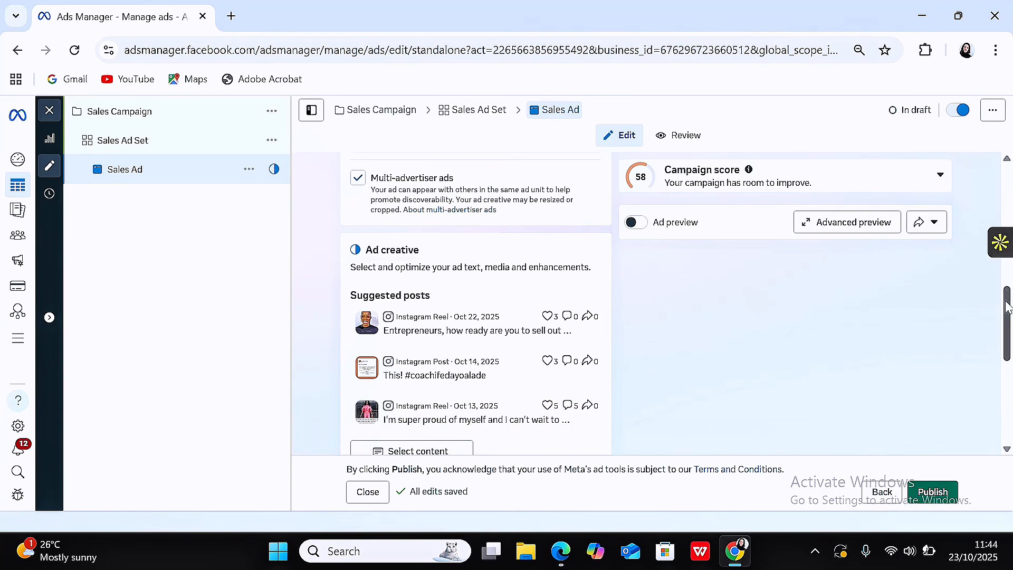
{"action": "left_click_drag", "start_coordinate": [1007, 306], "coordinate": [1007, 340]}
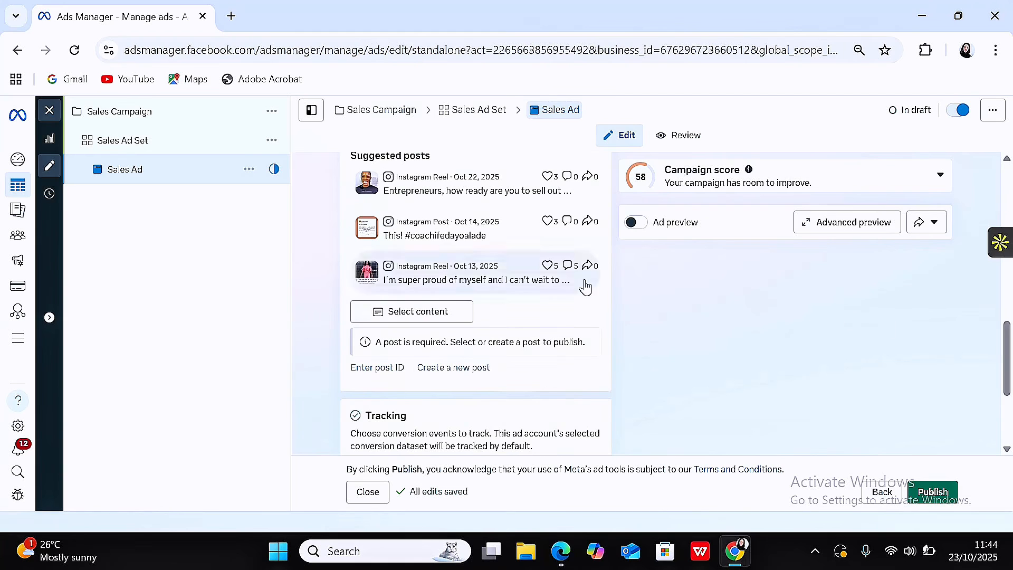
{"action": "left_click", "coordinate": [440, 316]}
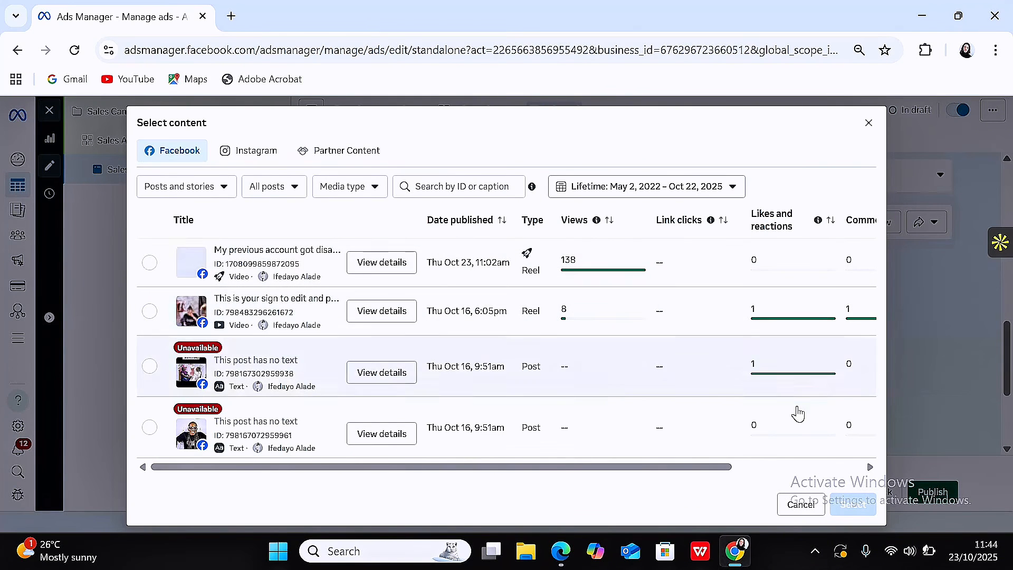
{"action": "scroll", "coordinate": [774, 466], "scroll_direction": "right", "scroll_amount": 1}
{"action": "scroll", "coordinate": [774, 467], "scroll_direction": "right", "scroll_amount": 2}
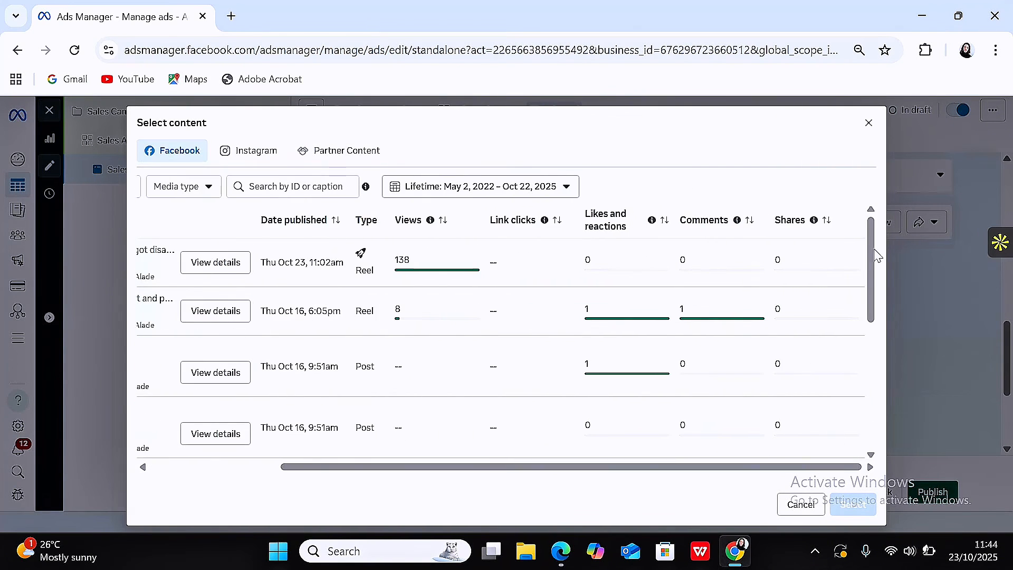
{"action": "left_click_drag", "start_coordinate": [872, 262], "coordinate": [861, 327]}
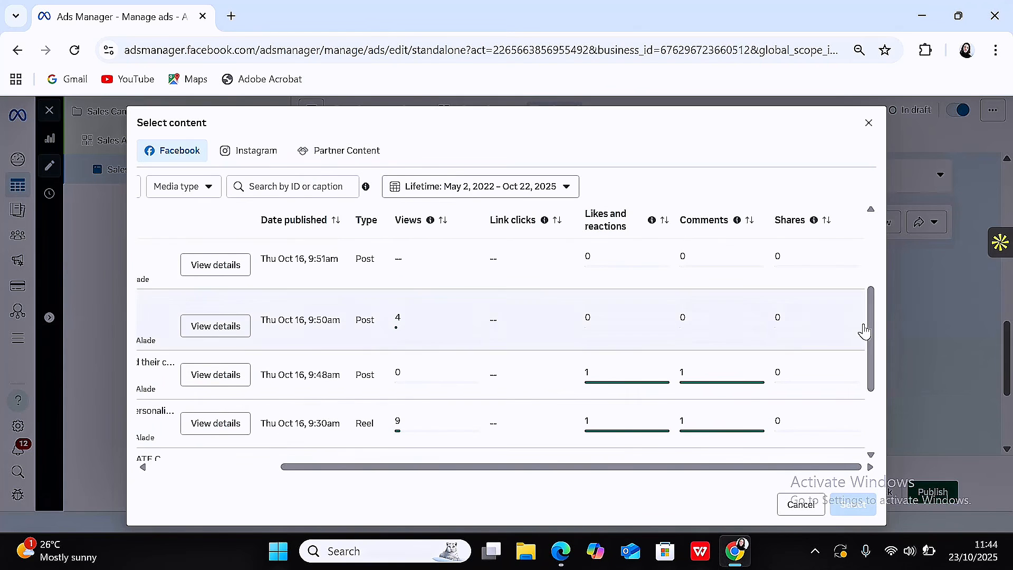
{"action": "left_click_drag", "start_coordinate": [311, 471], "coordinate": [143, 460]}
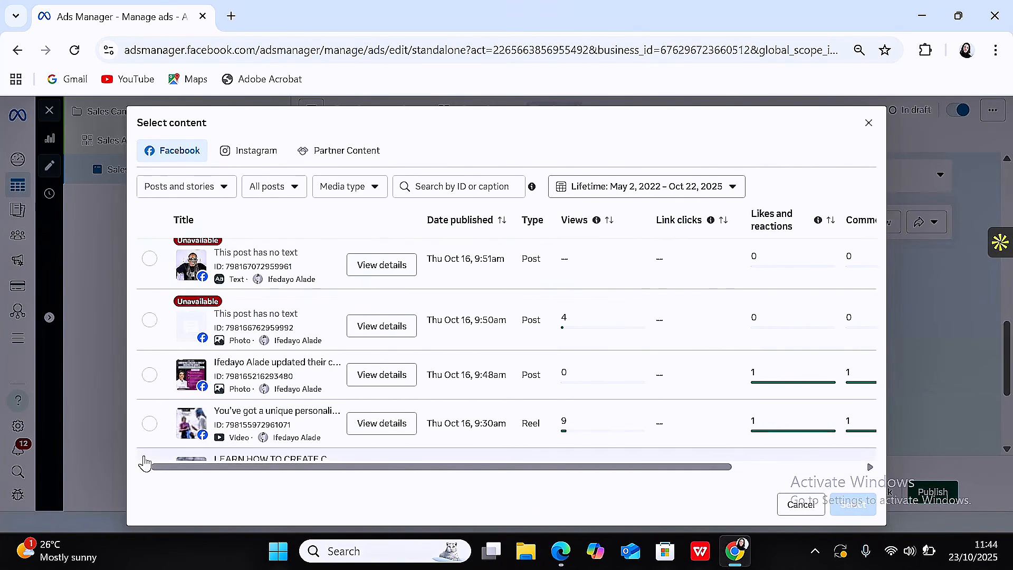
{"action": "left_click", "coordinate": [149, 424]}
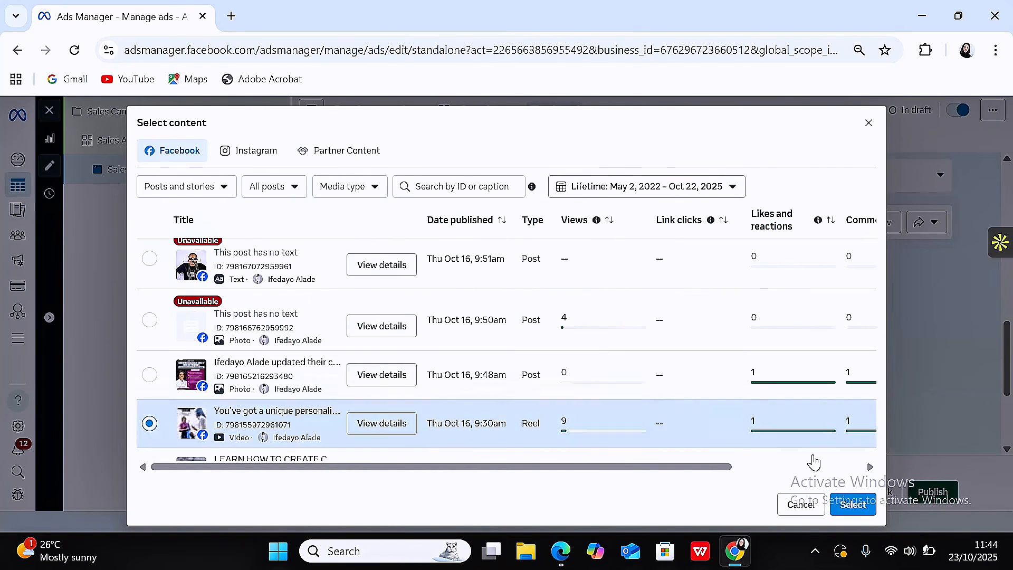
{"action": "left_click", "coordinate": [853, 506]}
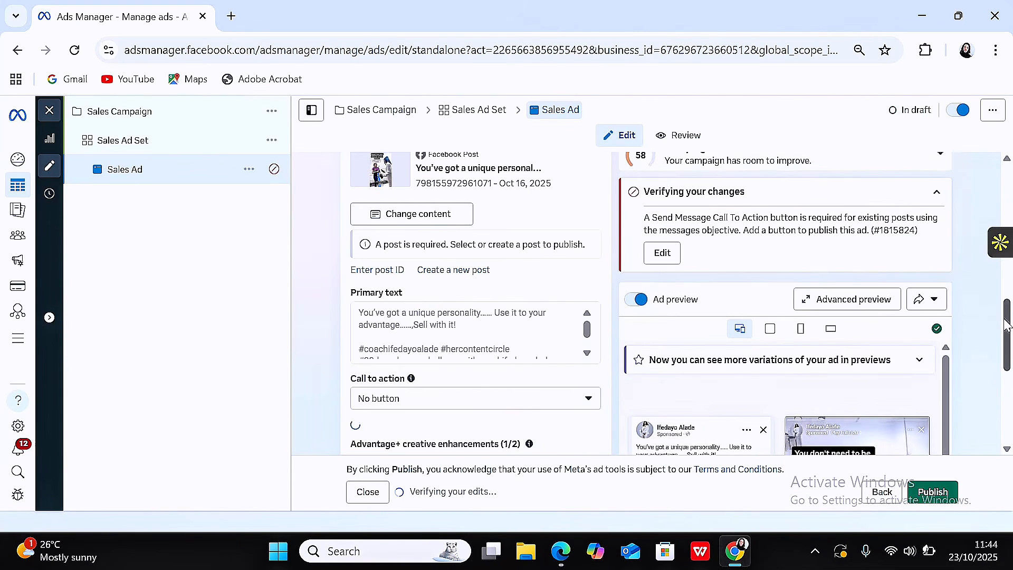
Step: Set the ad's call to action to Send message and update the original post with that button
{"action": "left_click_drag", "start_coordinate": [1006, 326], "coordinate": [1011, 259]}
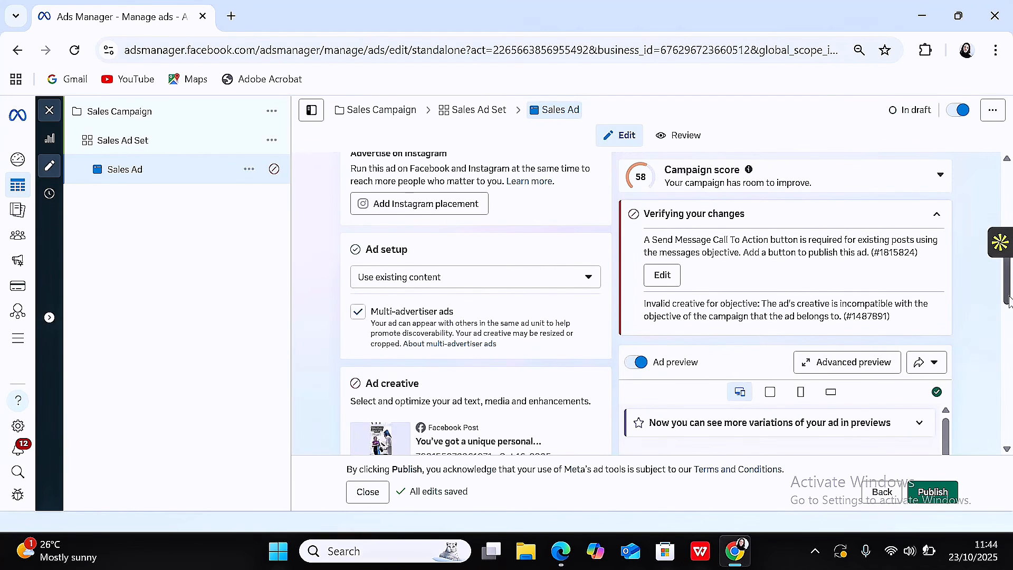
{"action": "left_click_drag", "start_coordinate": [1007, 280], "coordinate": [1007, 338]}
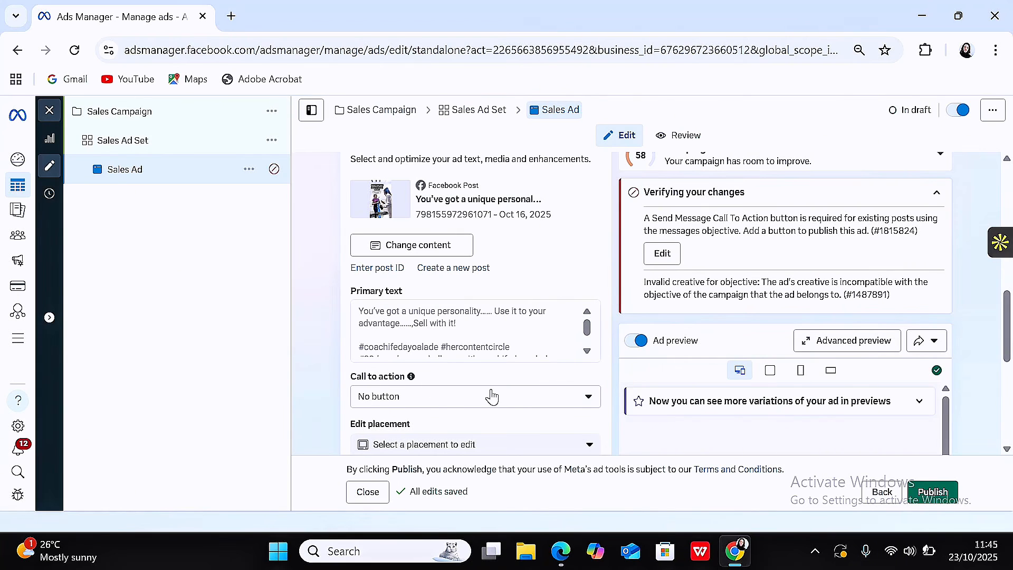
{"action": "left_click", "coordinate": [588, 398]}
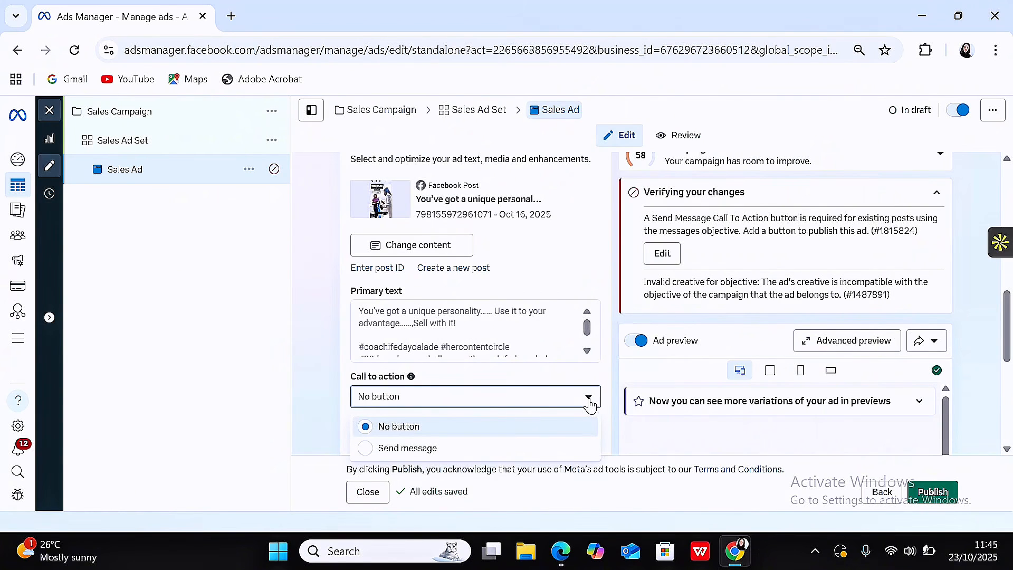
{"action": "left_click", "coordinate": [509, 448]}
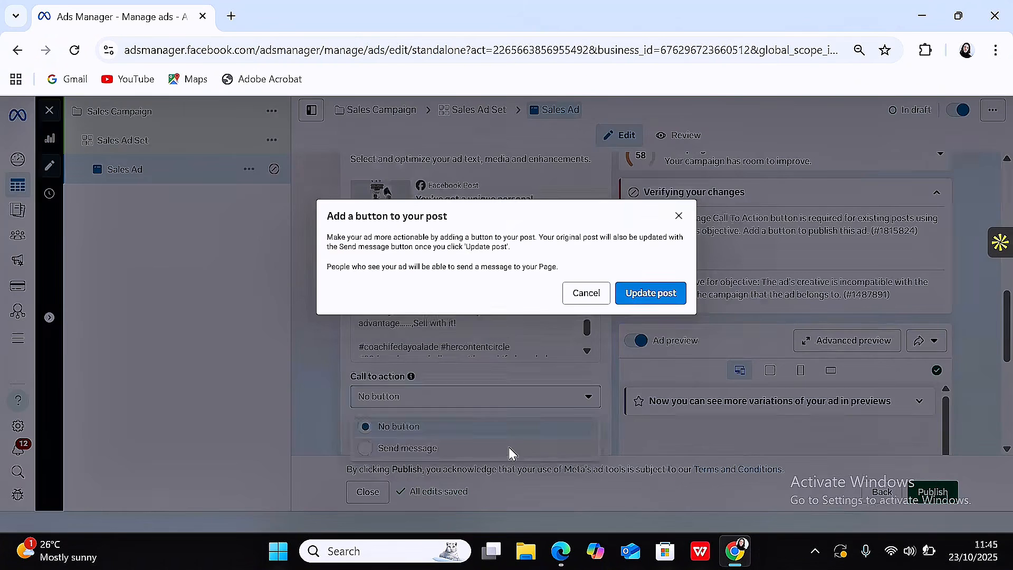
{"action": "left_click", "coordinate": [652, 299]}
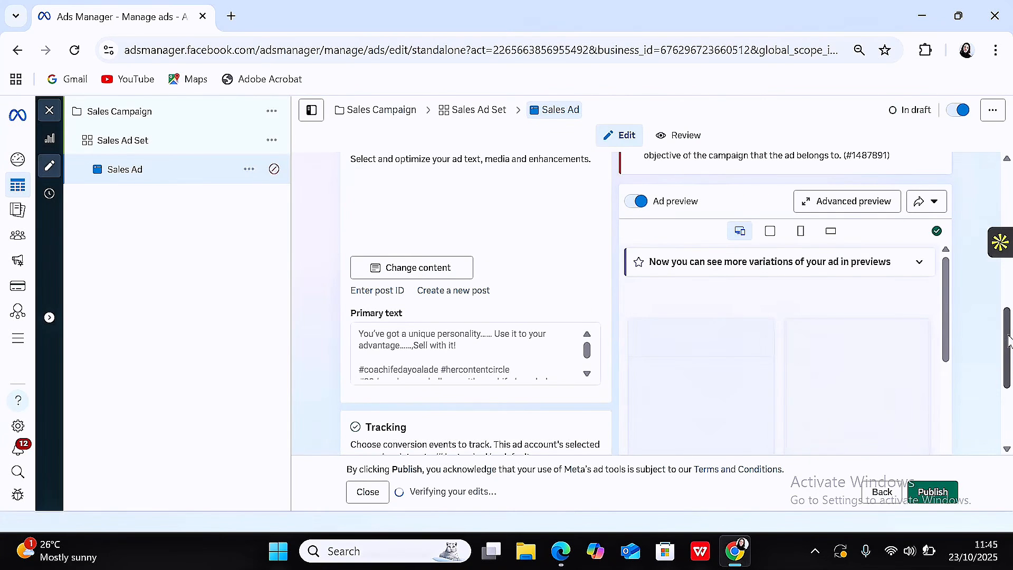
Step: Edit the recommended chat template and replace its greeting text with "Hello, welcome to femi spa"
{"action": "left_click_drag", "start_coordinate": [1007, 340], "coordinate": [1007, 406]}
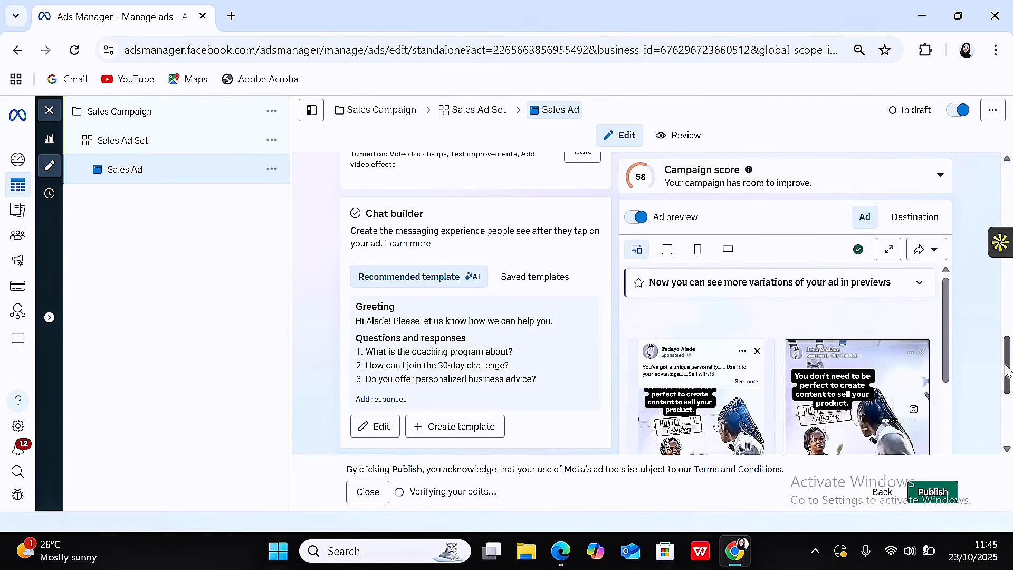
{"action": "left_click_drag", "start_coordinate": [1010, 364], "coordinate": [1007, 424]}
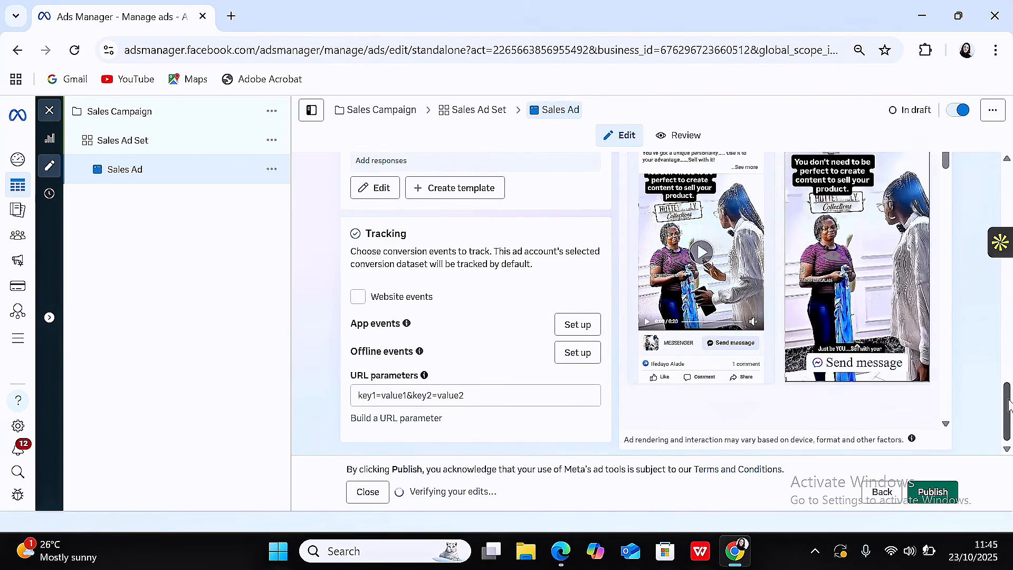
{"action": "left_click_drag", "start_coordinate": [1009, 406], "coordinate": [1008, 363]}
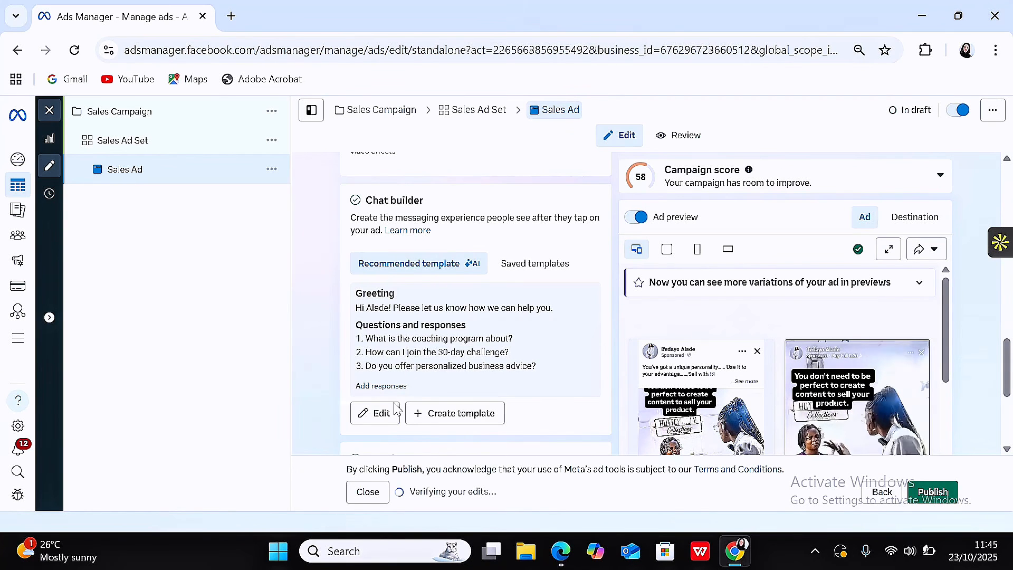
{"action": "left_click", "coordinate": [383, 417]}
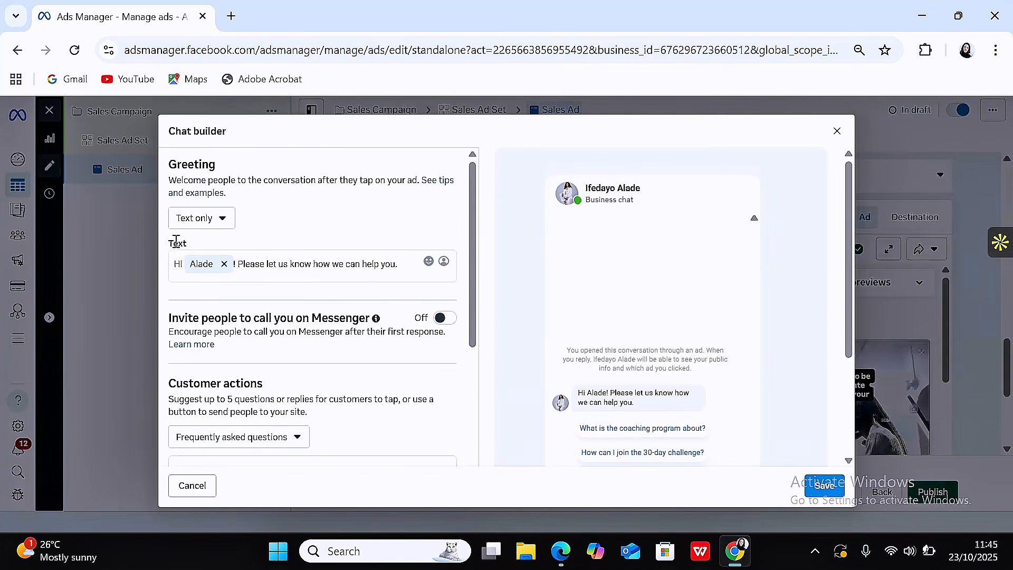
{"action": "left_click", "coordinate": [404, 268]}
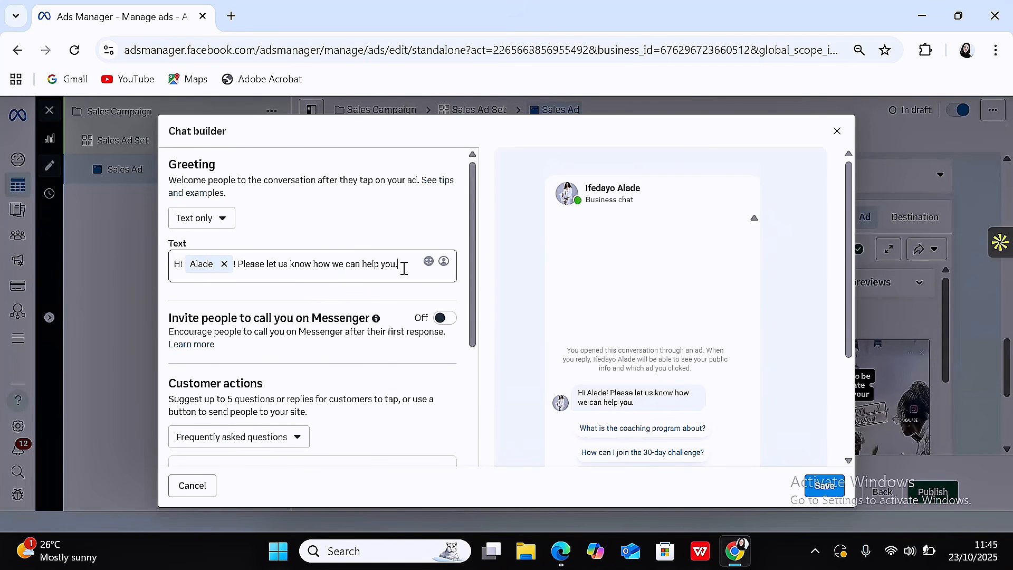
{"action": "left_click_drag", "start_coordinate": [404, 268], "coordinate": [171, 253]}
{"action": "type", "text": "H"}
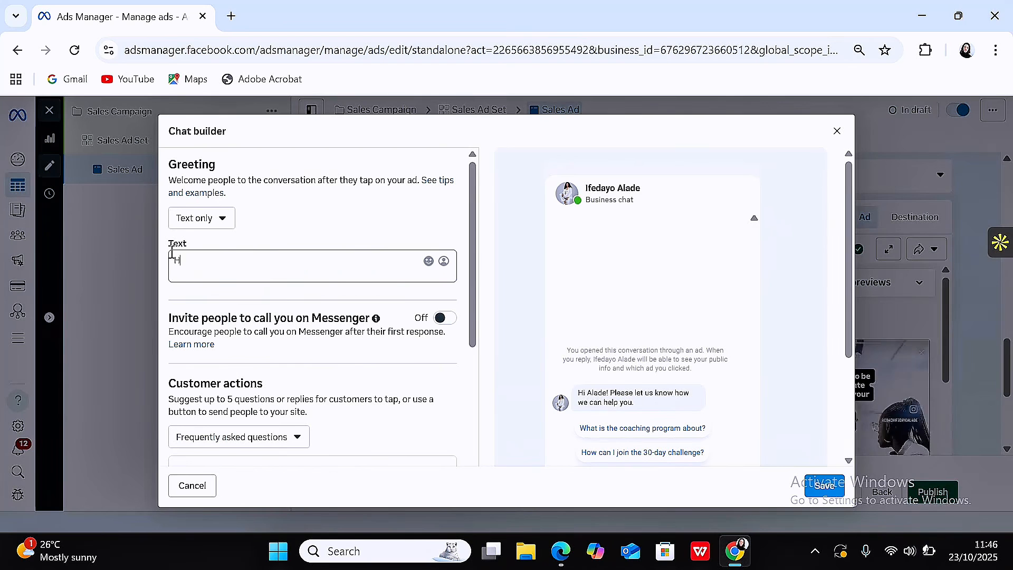
{"action": "type", "text": "ello, thank"}
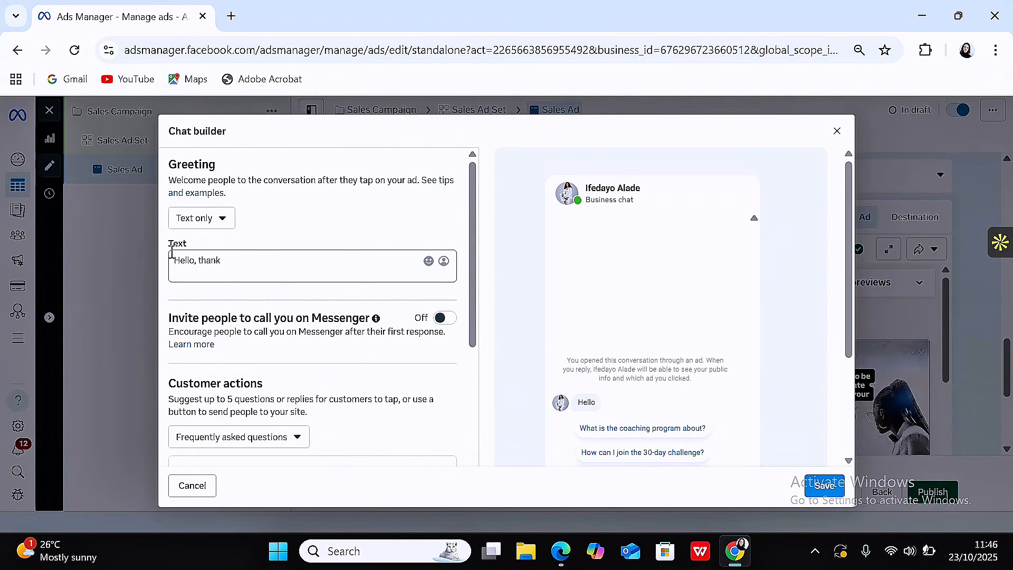
{"action": "key", "text": "BackSpace"}
{"action": "key", "text": "BackSpace"}
{"action": "key", "text": "BackSpace"}
{"action": "key", "text": "BackSpace"}
{"action": "key", "text": "BackSpace"}
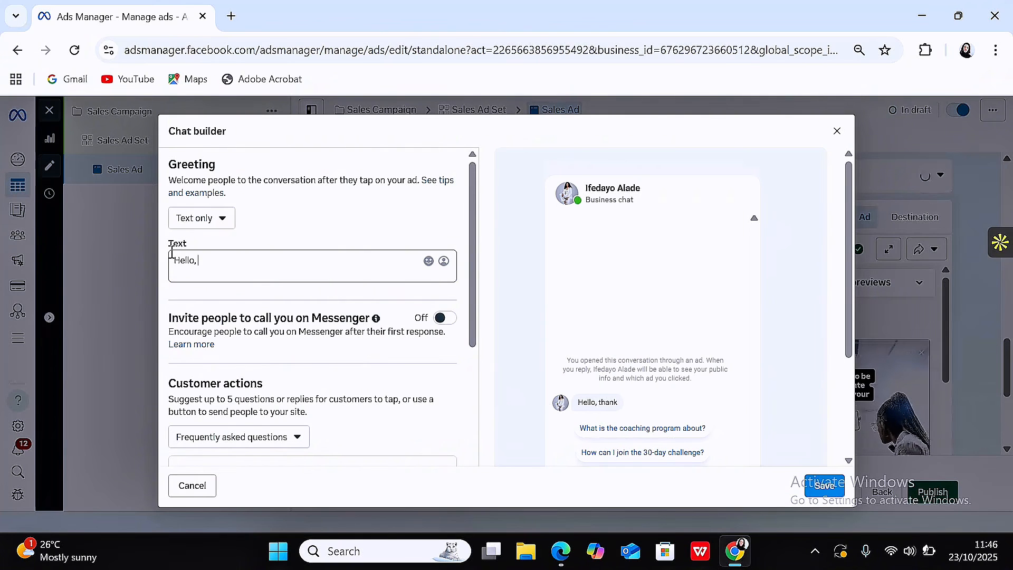
{"action": "type", "text": "welcome to femi spa"}
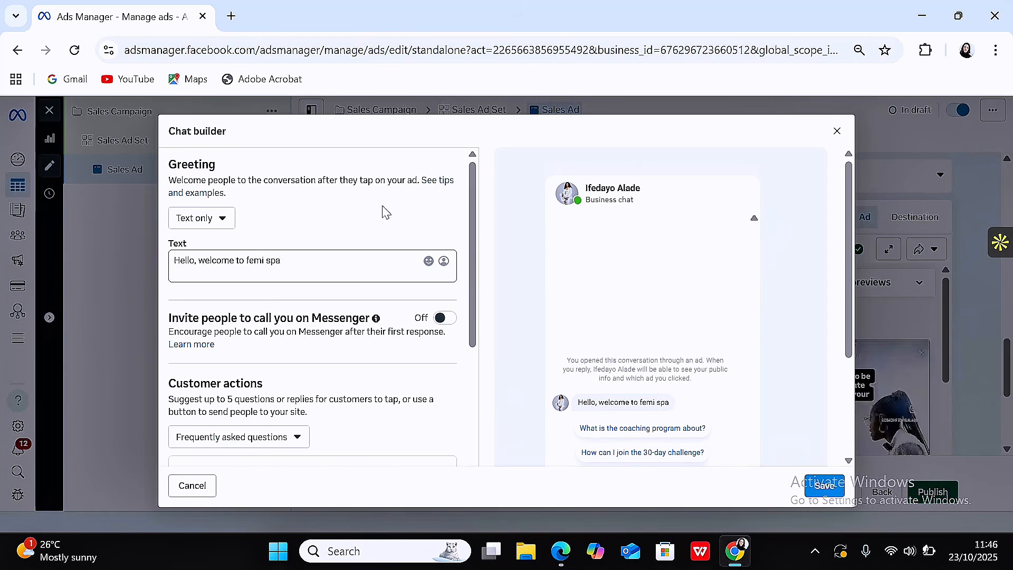
Step: Replace the first frequently asked question in the chat template with "How do i book a session"
{"action": "left_click", "coordinate": [472, 299]}
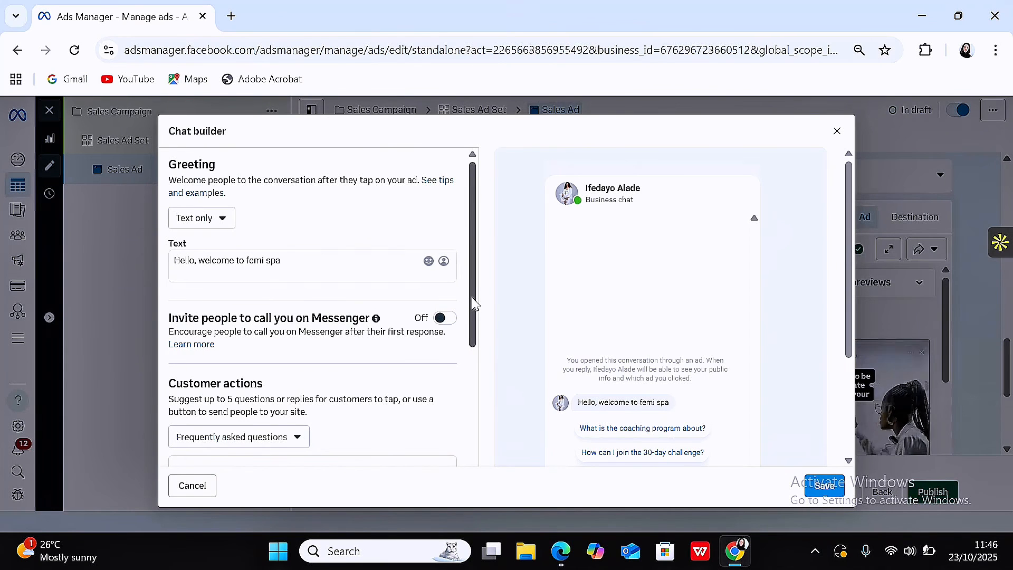
{"action": "left_click_drag", "start_coordinate": [473, 299], "coordinate": [472, 350]}
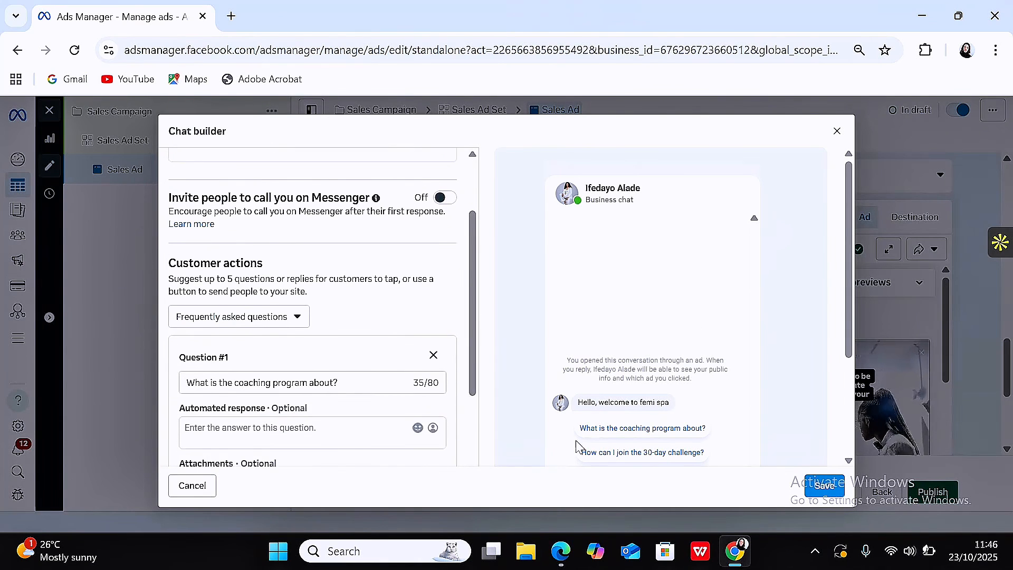
{"action": "scroll", "coordinate": [849, 299], "scroll_direction": "down", "scroll_amount": 1}
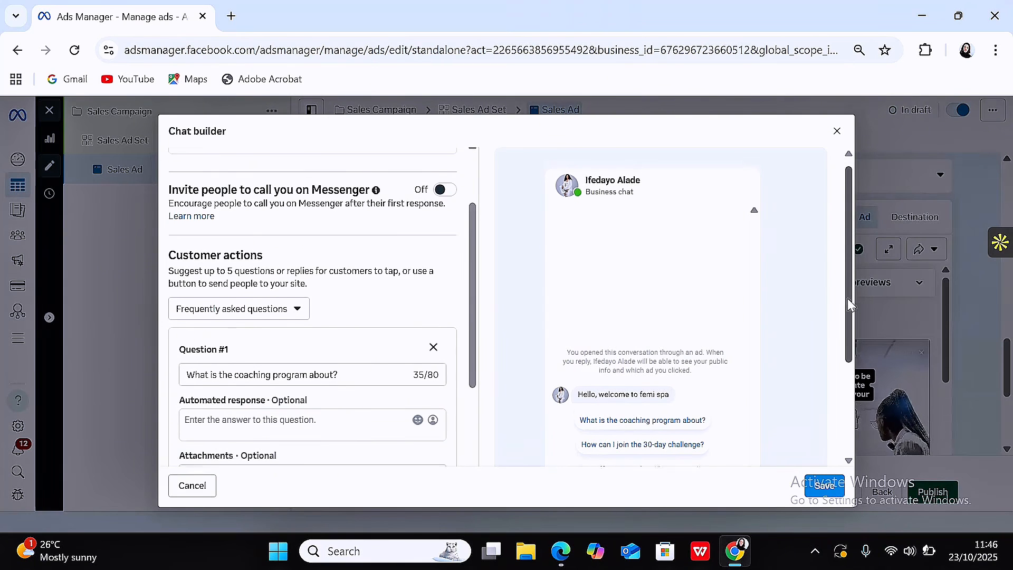
{"action": "scroll", "coordinate": [849, 304], "scroll_direction": "down", "scroll_amount": 1}
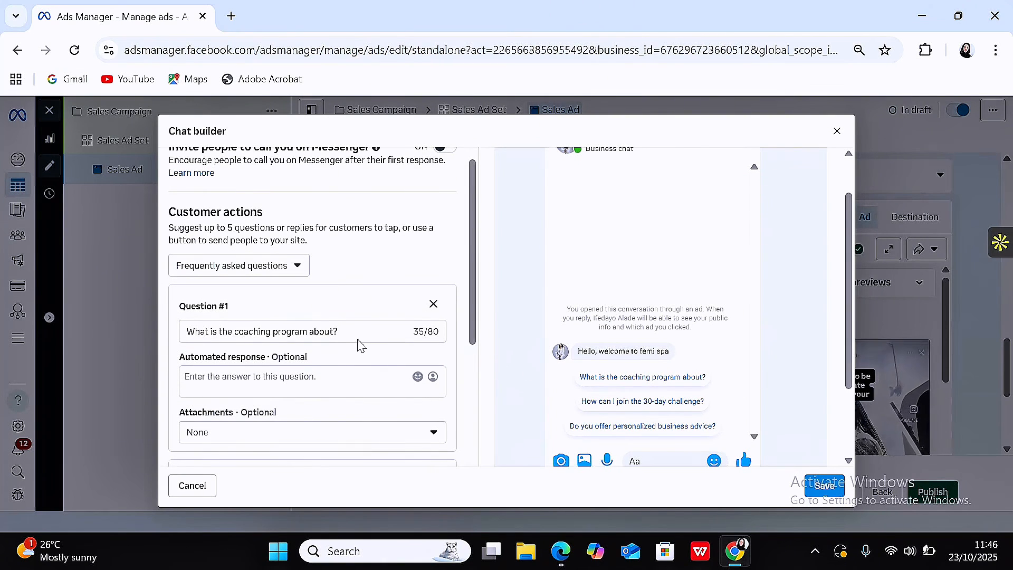
{"action": "left_click_drag", "start_coordinate": [347, 334], "coordinate": [169, 337]}
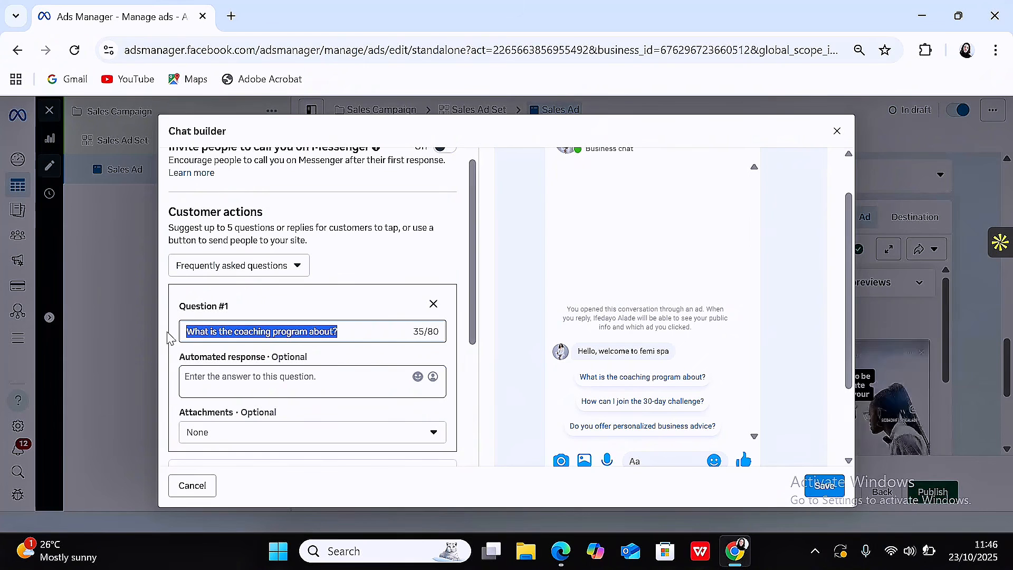
{"action": "type", "text": "H"}
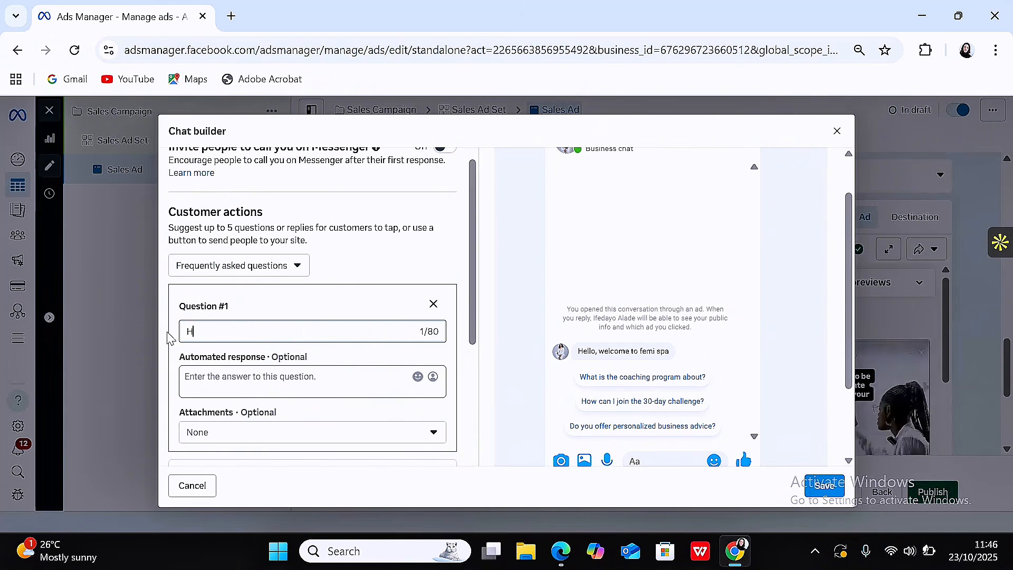
{"action": "type", "text": "ow "}
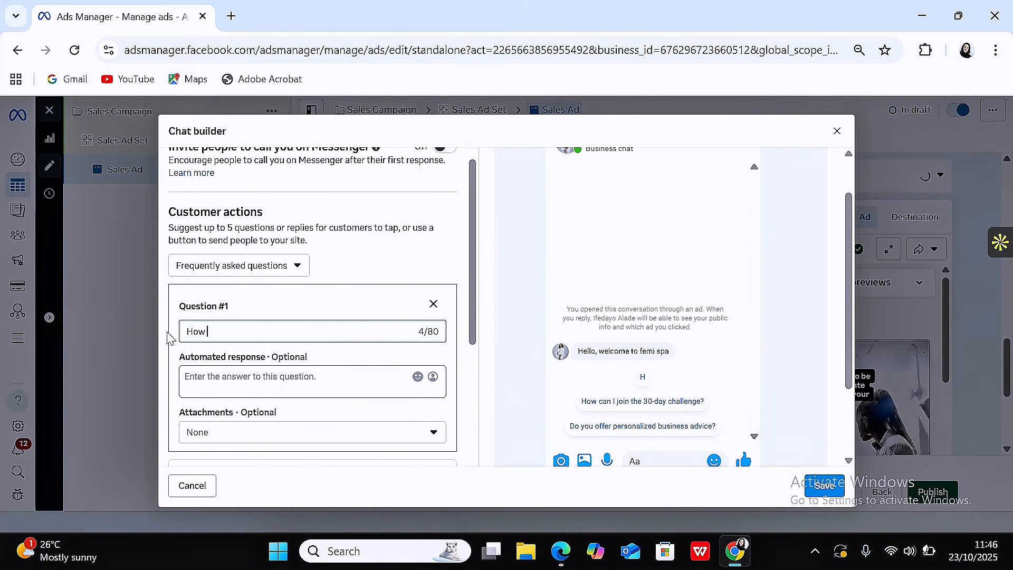
{"action": "type", "text": "do i book a session"}
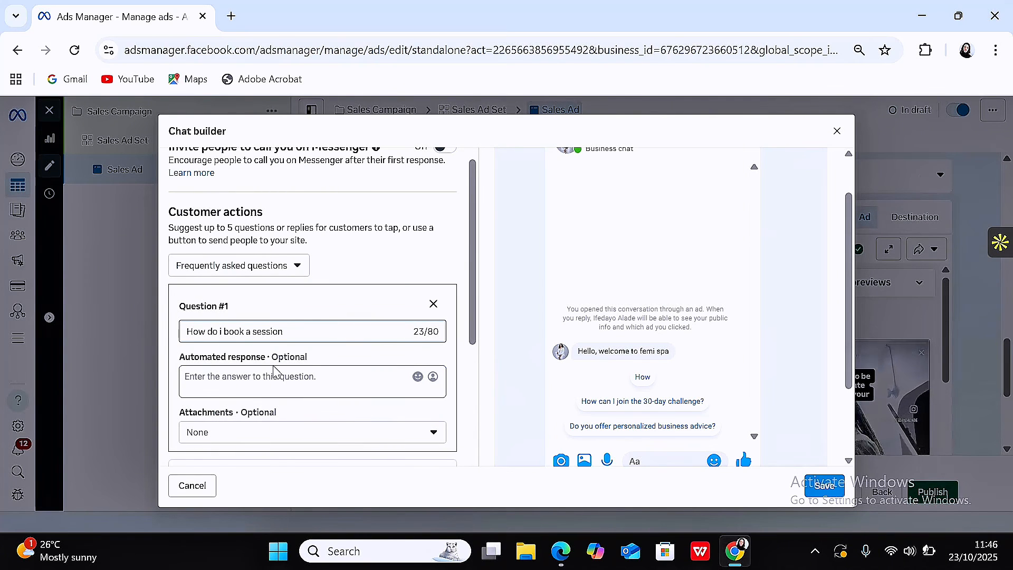
{"action": "left_click", "coordinate": [279, 387]}
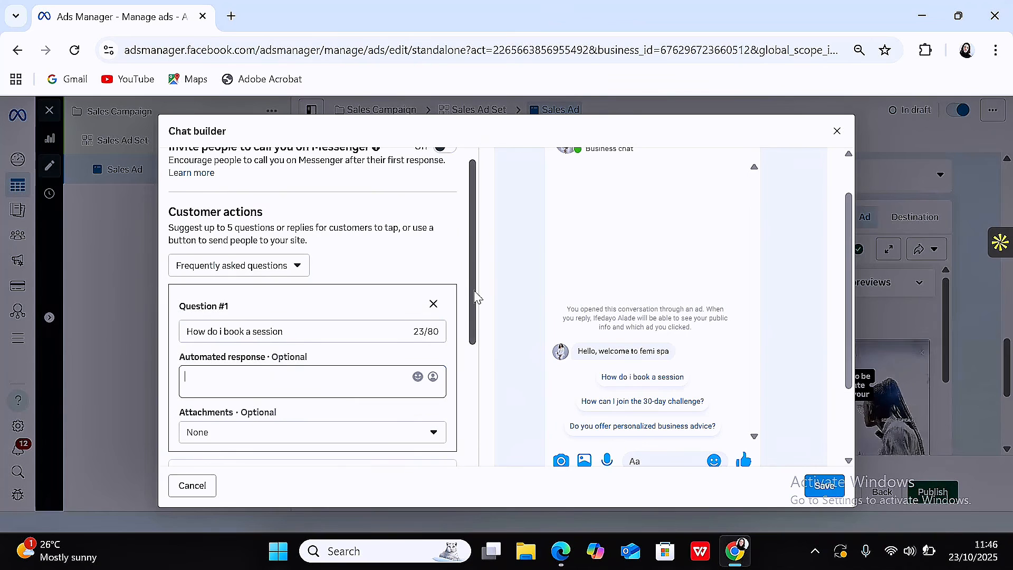
Step: Change the text of Question #2 in the chat template to "Where are you located"
{"action": "left_click_drag", "start_coordinate": [475, 297], "coordinate": [472, 335]}
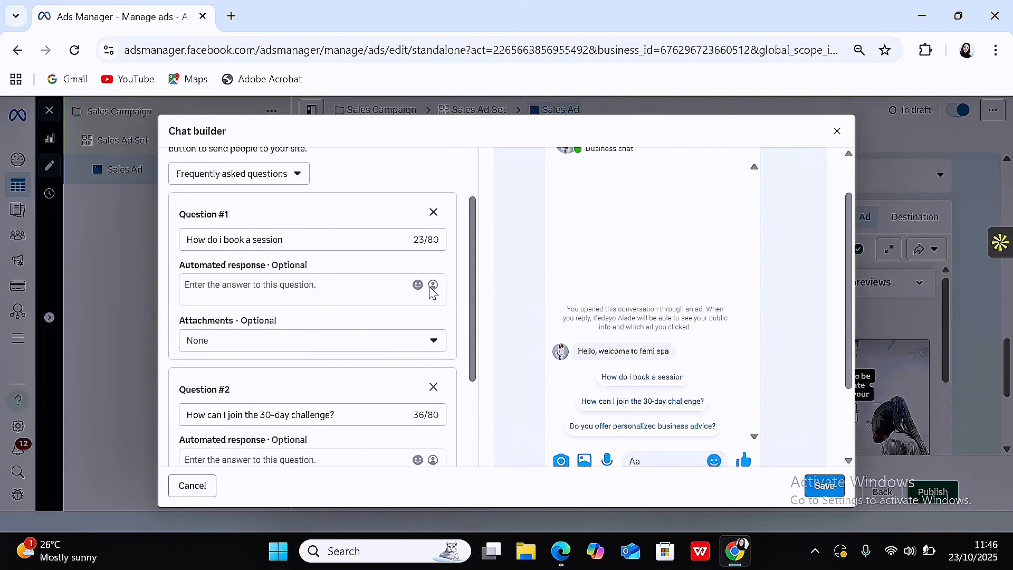
{"action": "left_click_drag", "start_coordinate": [474, 289], "coordinate": [473, 312]}
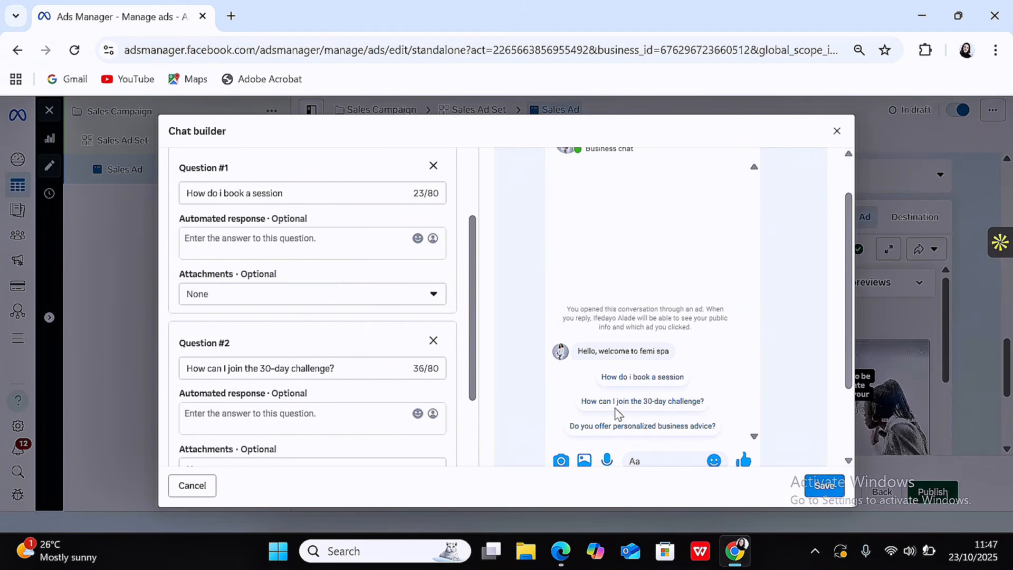
{"action": "left_click", "coordinate": [345, 368]}
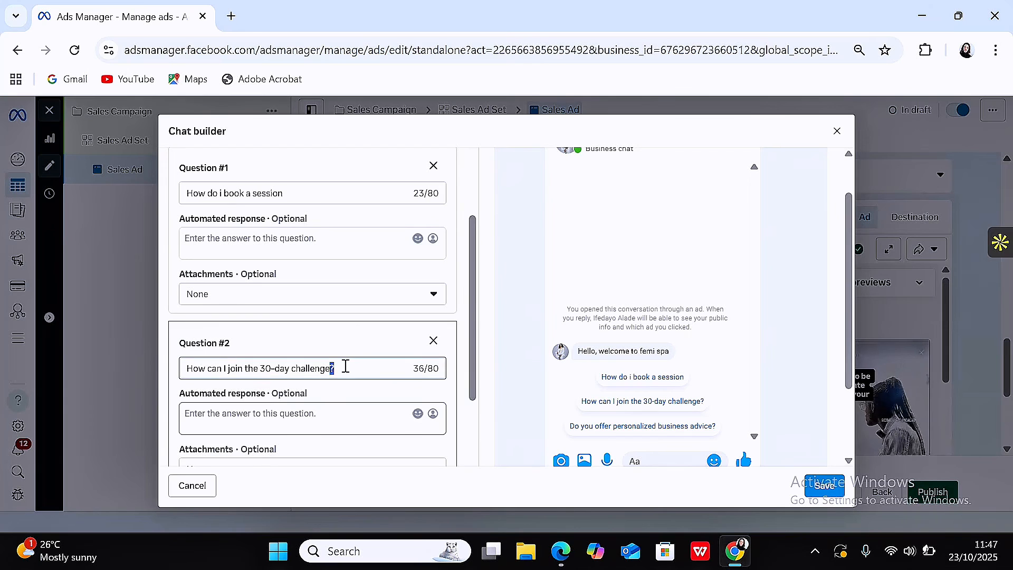
{"action": "left_click_drag", "start_coordinate": [345, 365], "coordinate": [174, 379]}
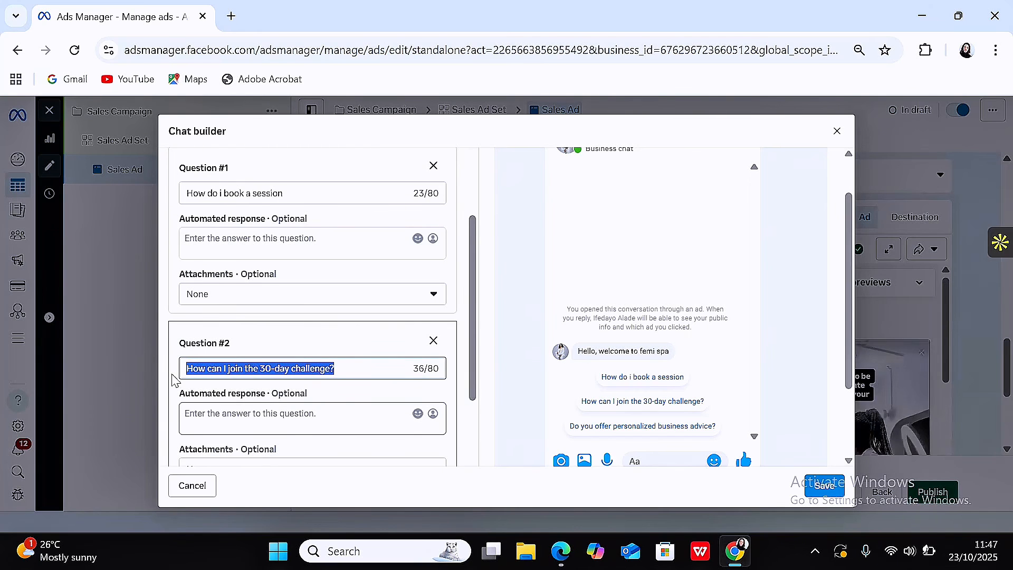
{"action": "type", "text": "Whe"}
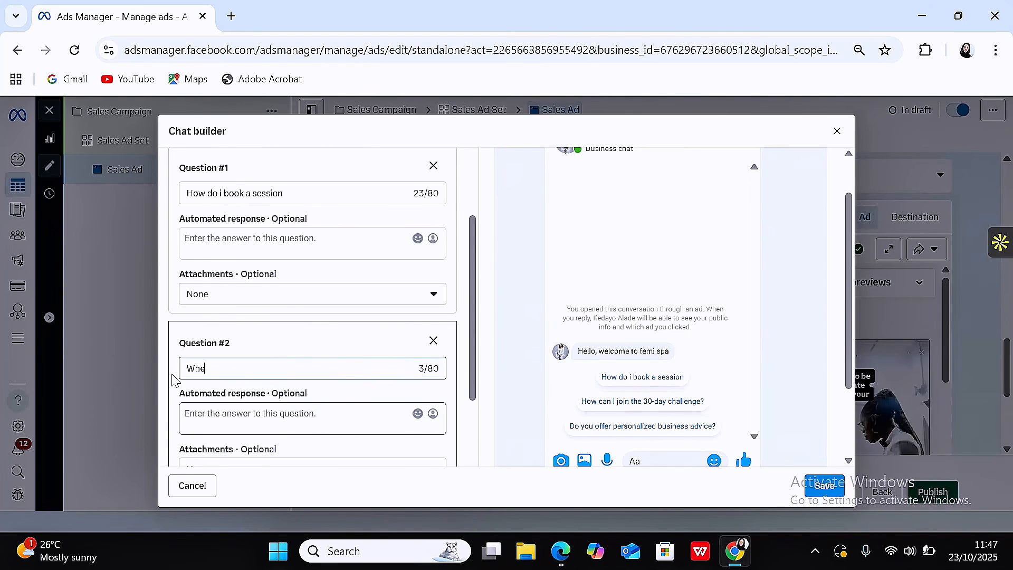
{"action": "type", "text": "e"}
{"action": "key", "text": "BackSpace"}
{"action": "type", "text": "re"}
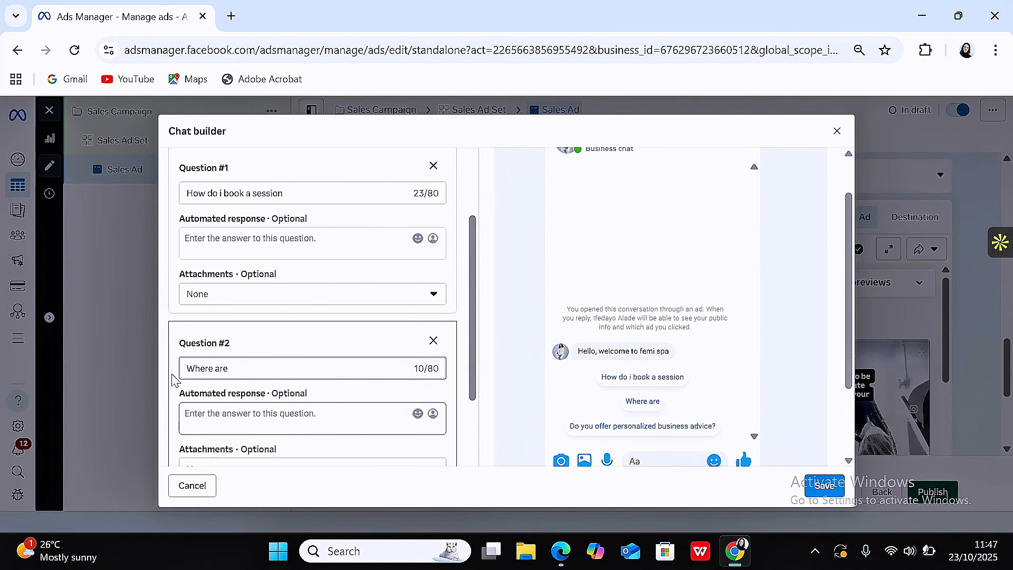
{"action": "type", "text": " are yo"}
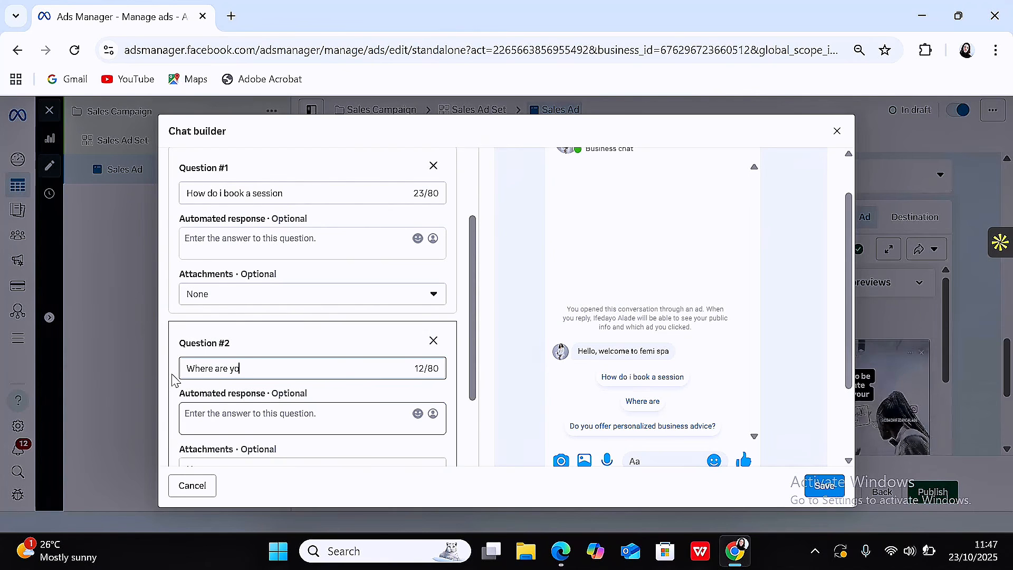
{"action": "type", "text": "u located"}
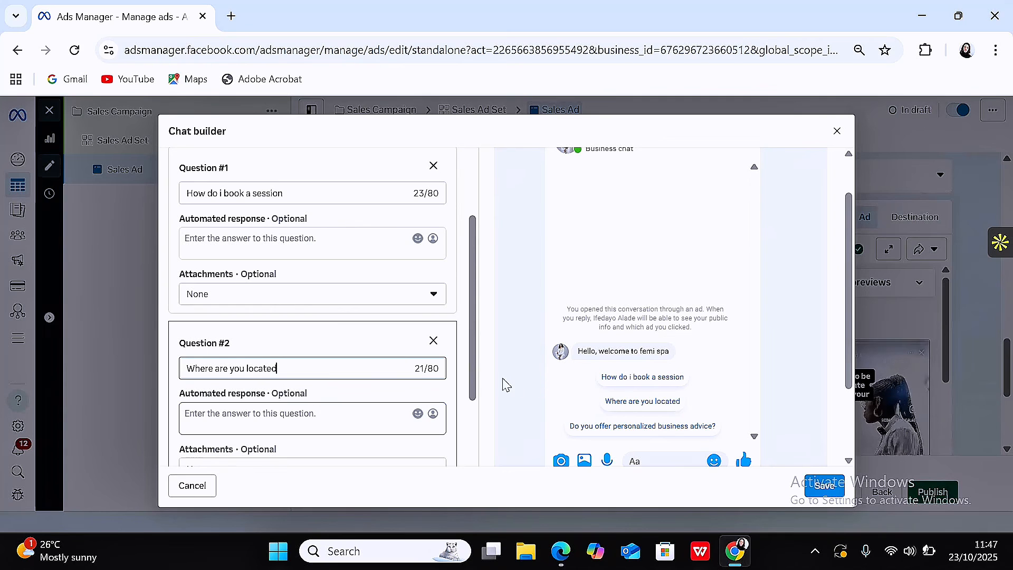
{"action": "left_click_drag", "start_coordinate": [474, 373], "coordinate": [464, 486]}
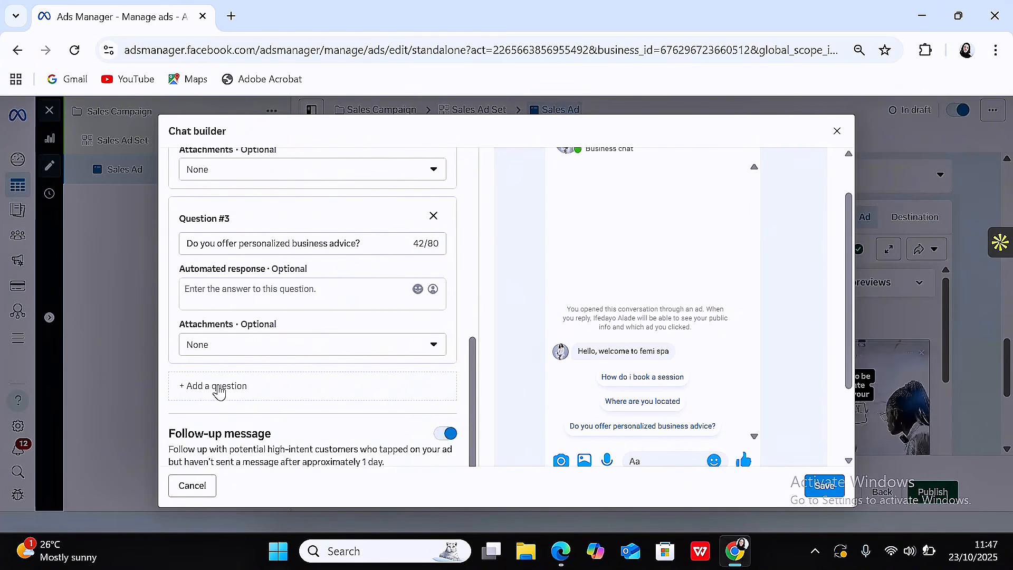
{"action": "left_click", "coordinate": [221, 391]}
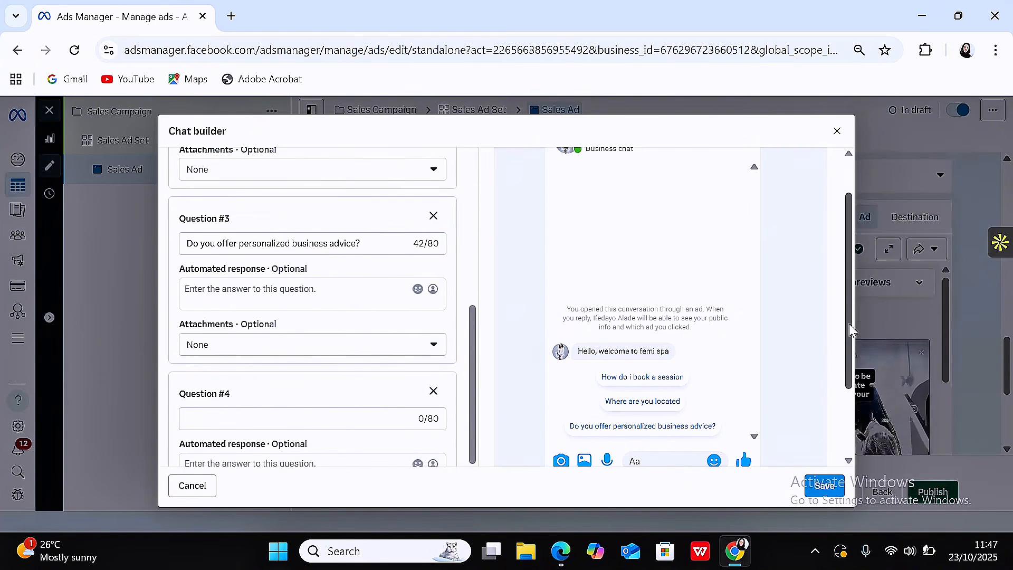
{"action": "left_click_drag", "start_coordinate": [849, 324], "coordinate": [851, 414]}
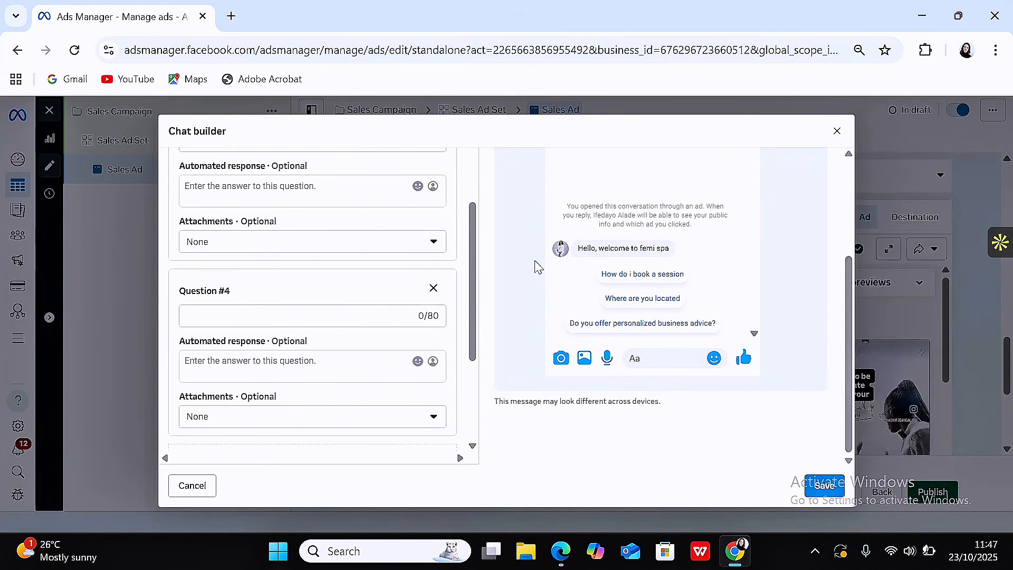
{"action": "left_click", "coordinate": [824, 485]}
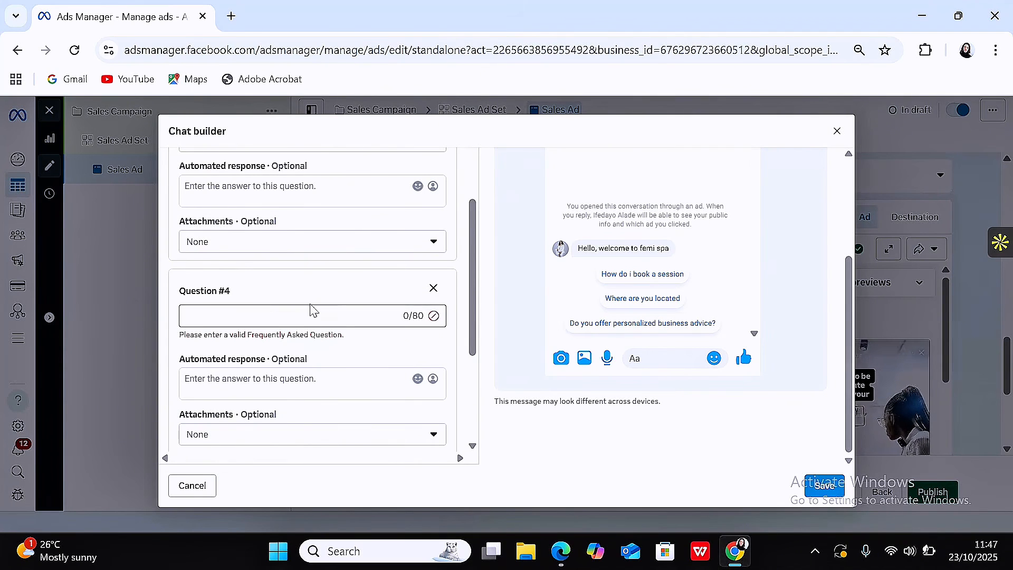
{"action": "left_click", "coordinate": [434, 288]}
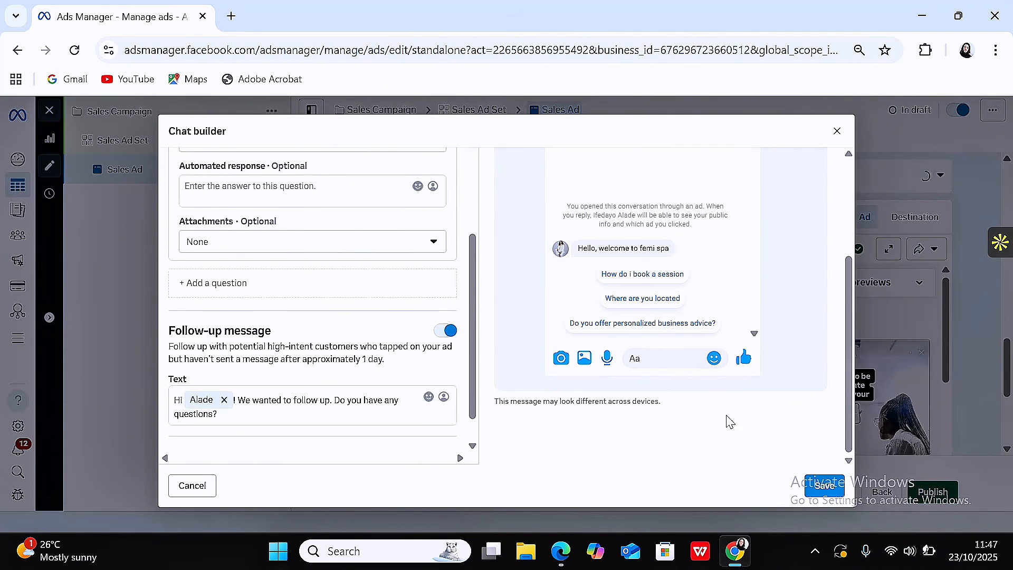
Step: Save the chat template, then check the ad's error status and its tracking settings
{"action": "left_click", "coordinate": [821, 486]}
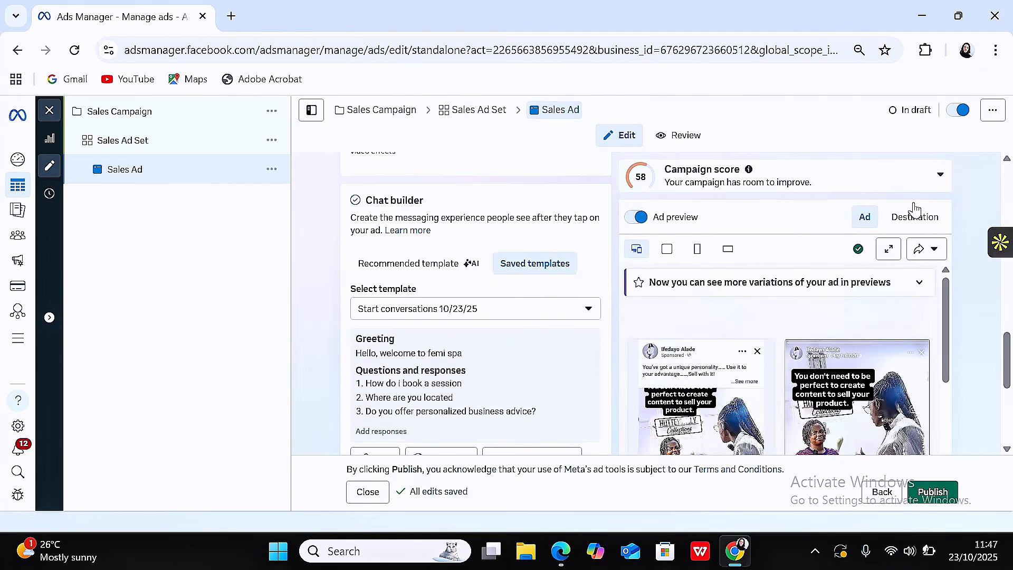
{"action": "left_click", "coordinate": [857, 251]}
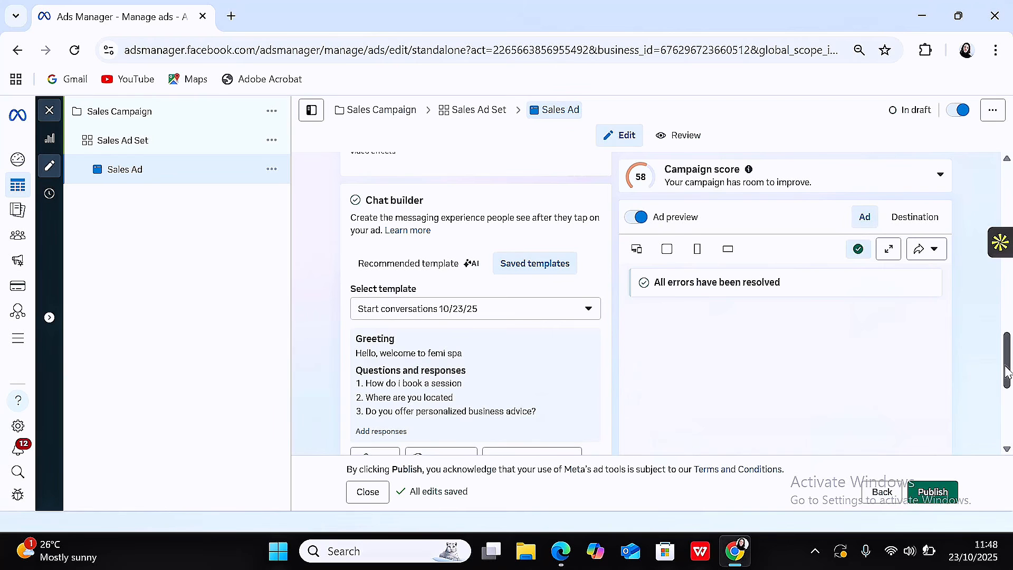
{"action": "left_click_drag", "start_coordinate": [1008, 367], "coordinate": [1008, 445]}
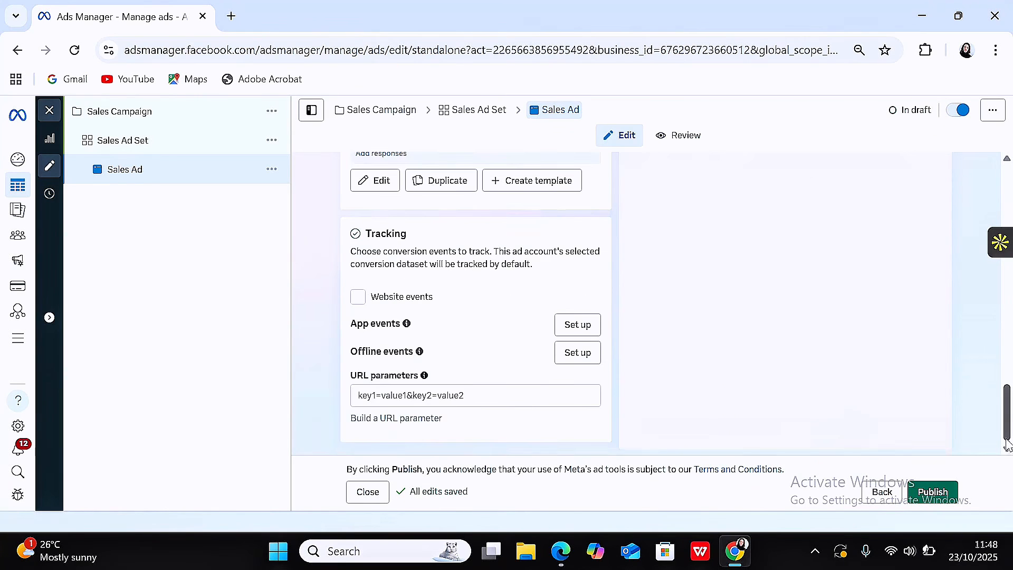
{"action": "scroll", "coordinate": [1008, 449], "scroll_direction": "up", "scroll_amount": 5}
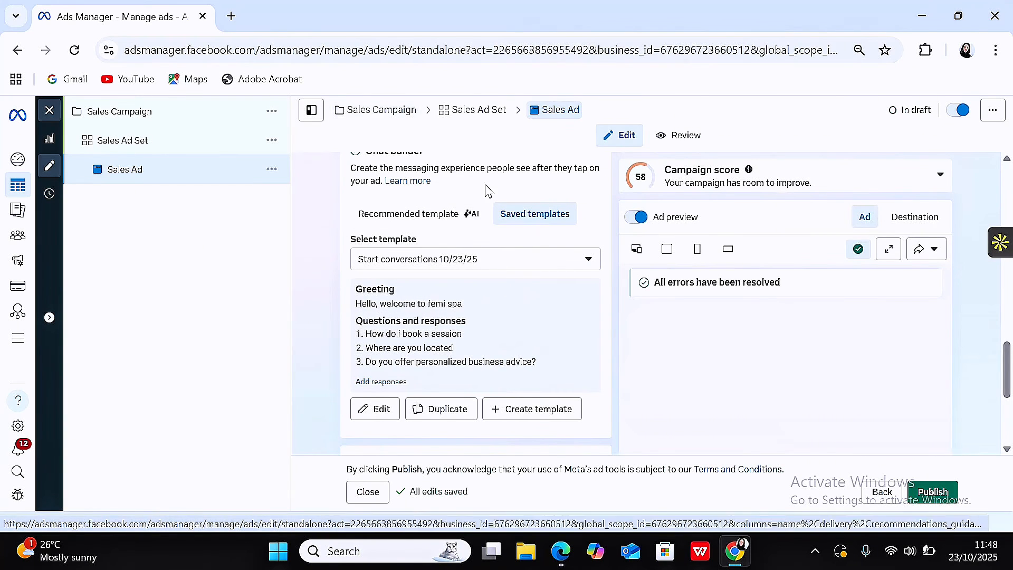
Step: Return to the Sales Ad Set and set its daily budget to ₦5,000
{"action": "left_click", "coordinate": [394, 112]}
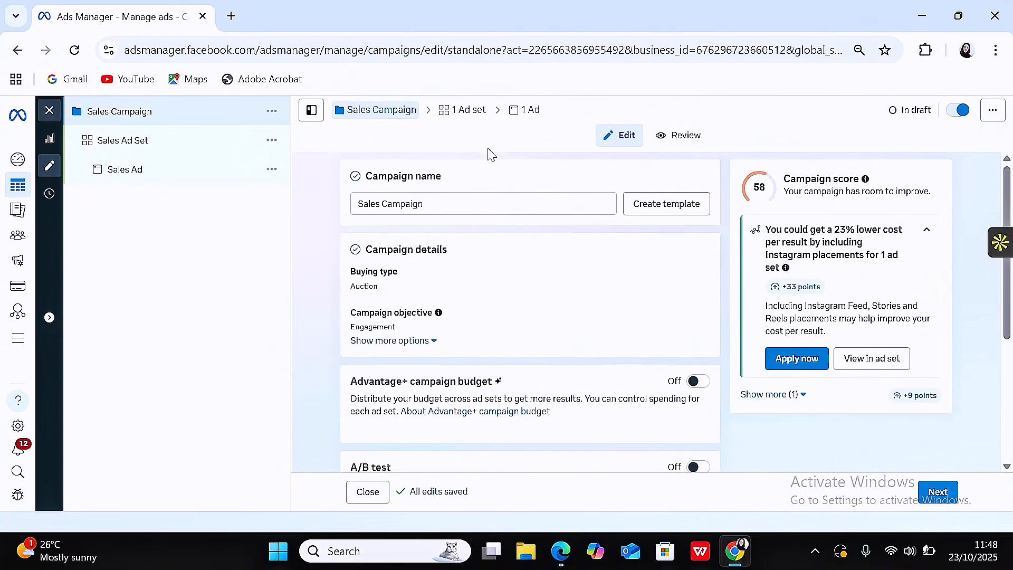
{"action": "left_click", "coordinate": [469, 112]}
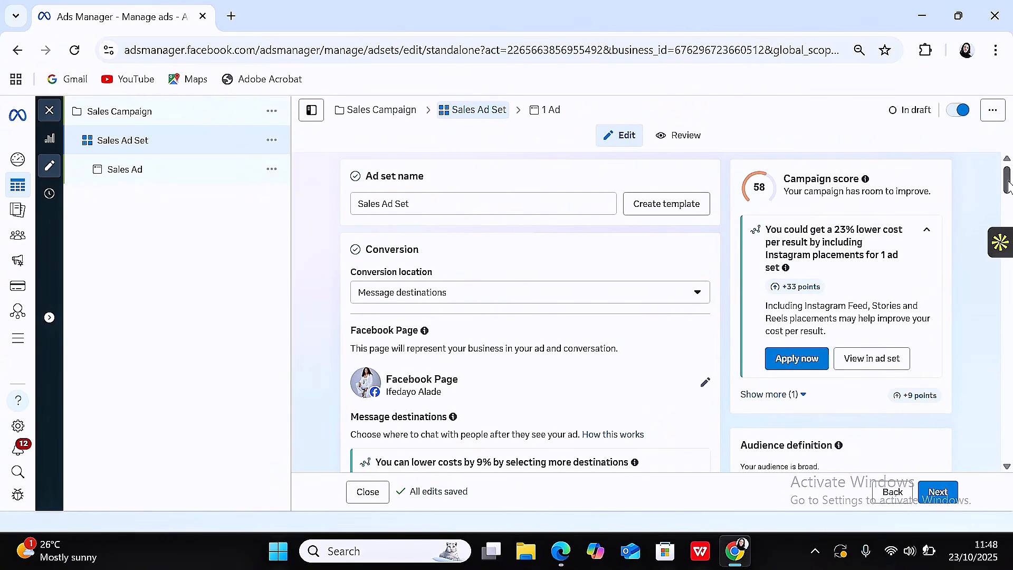
{"action": "scroll", "coordinate": [1007, 185], "scroll_direction": "down", "scroll_amount": 5}
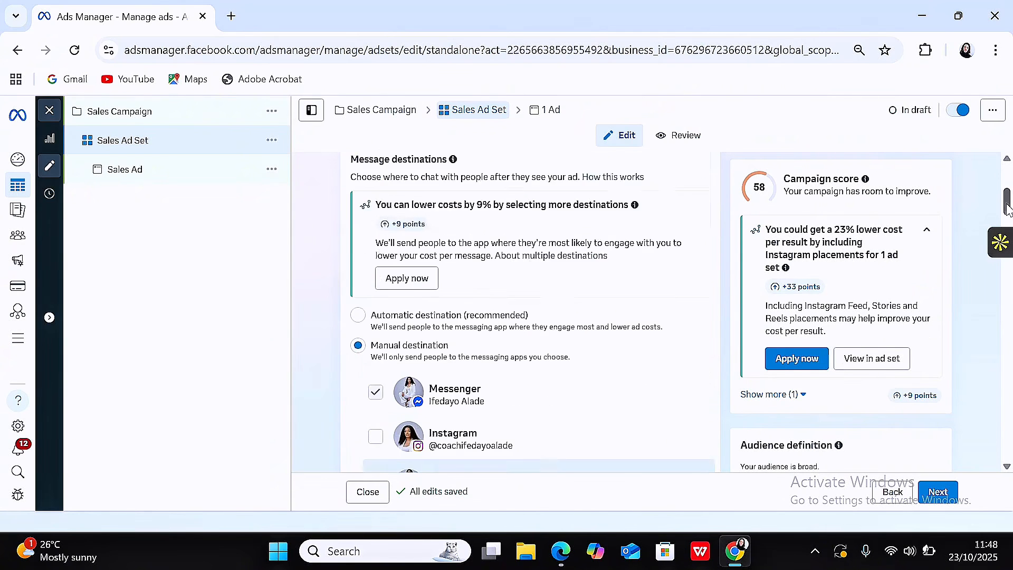
{"action": "scroll", "coordinate": [1008, 182], "scroll_direction": "up", "scroll_amount": 5}
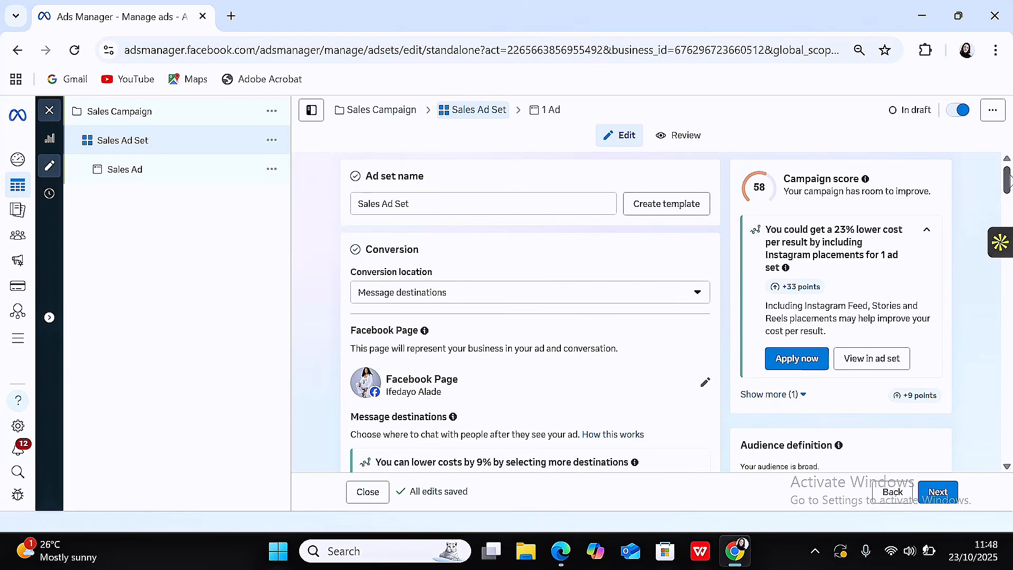
{"action": "left_click_drag", "start_coordinate": [1007, 184], "coordinate": [1003, 275]}
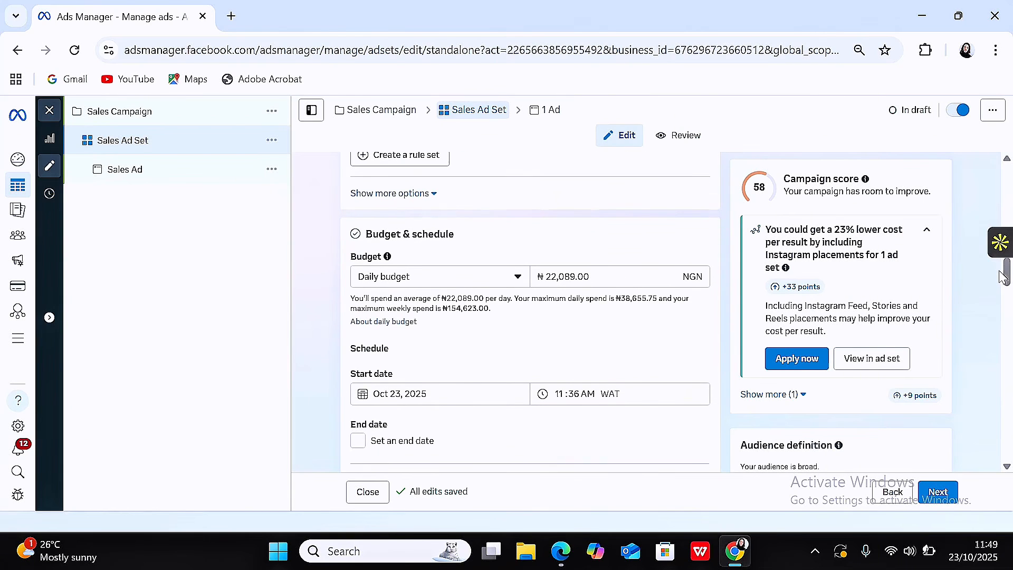
{"action": "left_click", "coordinate": [577, 275]}
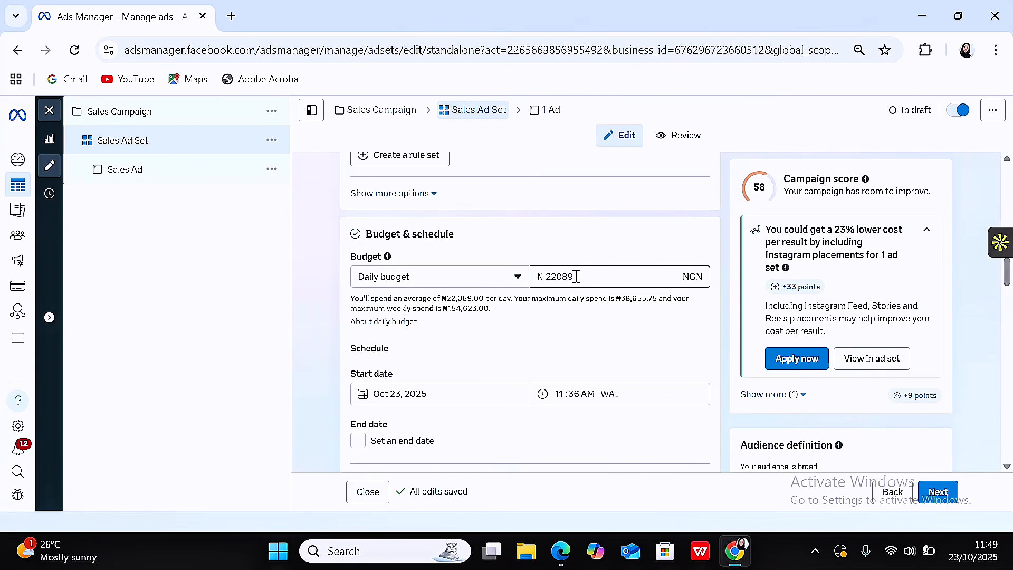
{"action": "left_click_drag", "start_coordinate": [576, 276], "coordinate": [550, 278]}
{"action": "type", "text": "3"}
{"action": "left_click", "coordinate": [713, 329]}
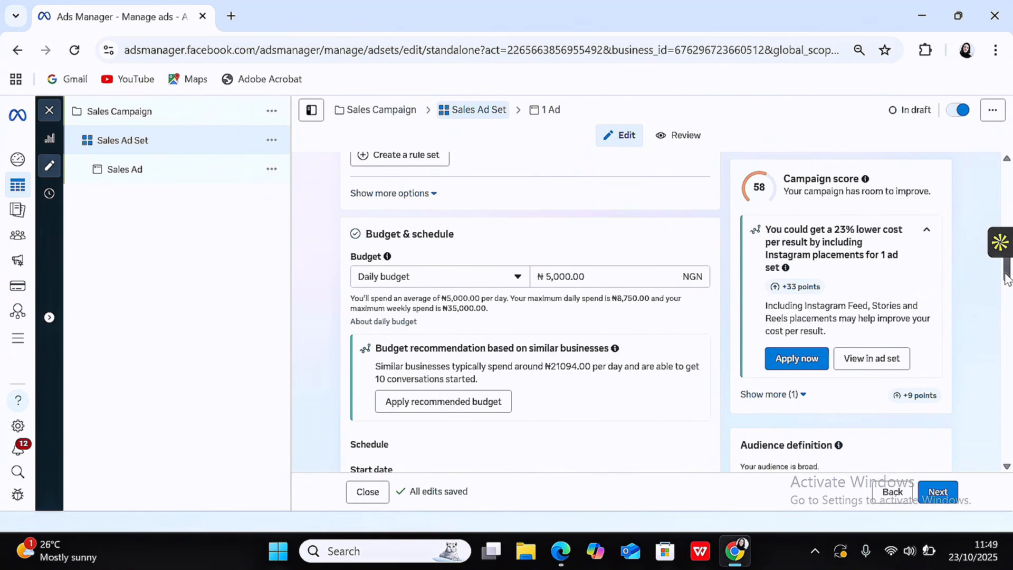
Step: Check the ad set's placements and estimated daily results, then continue to the ad and review it through the tracking settings
{"action": "left_click_drag", "start_coordinate": [1007, 279], "coordinate": [1004, 393]}
{"action": "scroll", "coordinate": [998, 423], "scroll_direction": "down", "scroll_amount": 7}
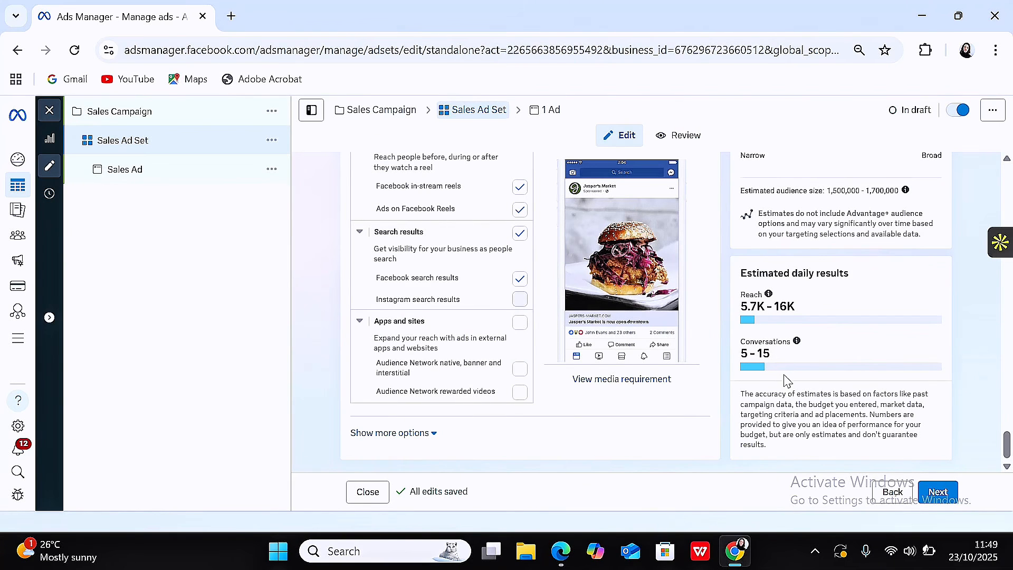
{"action": "left_click", "coordinate": [925, 497]}
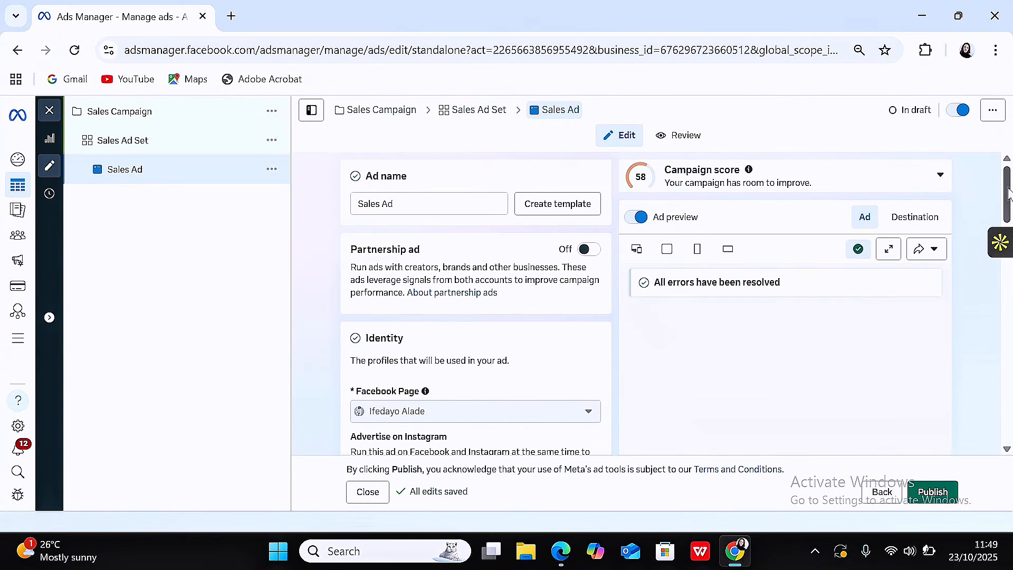
{"action": "left_click_drag", "start_coordinate": [1007, 192], "coordinate": [1008, 417]}
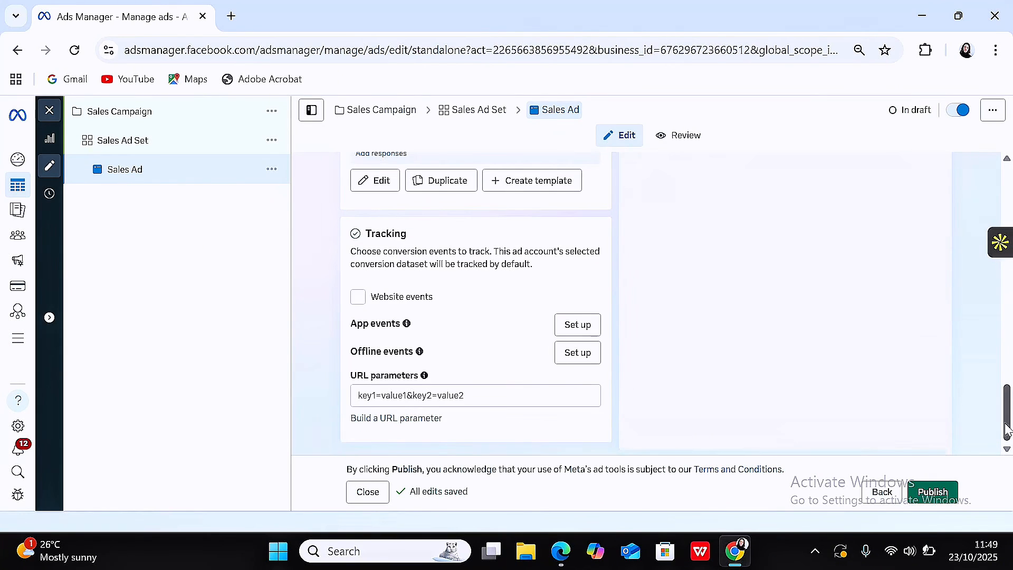